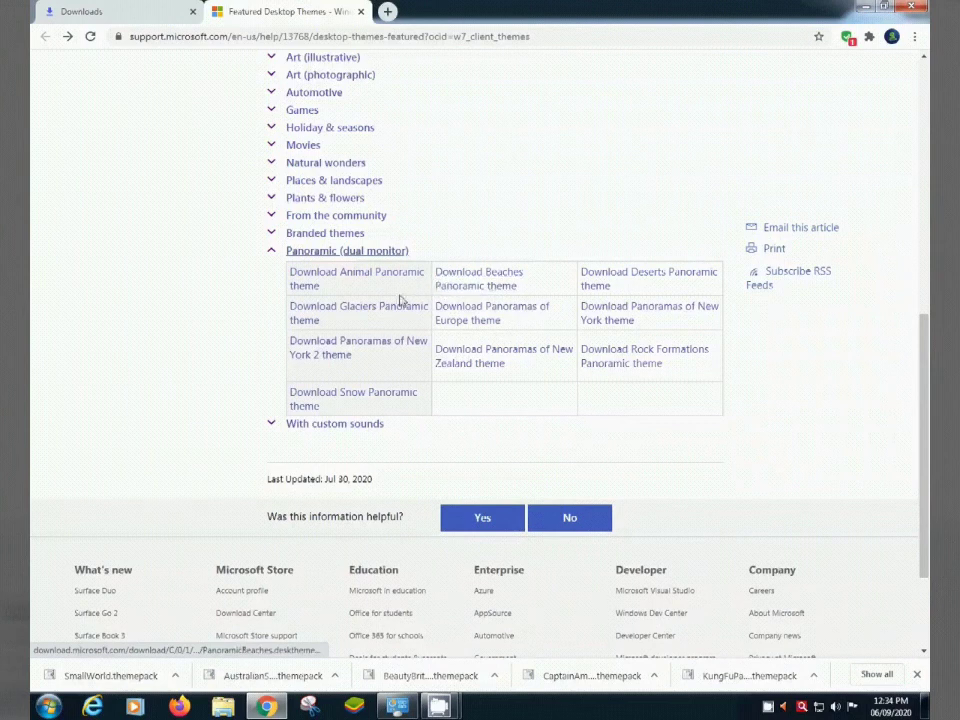
- Download the Glaciers Panoramic theme and, from the custom sounds category, the Community Showcase: Aqua 2 theme
{"action": "left_click", "coordinate": [370, 315]}
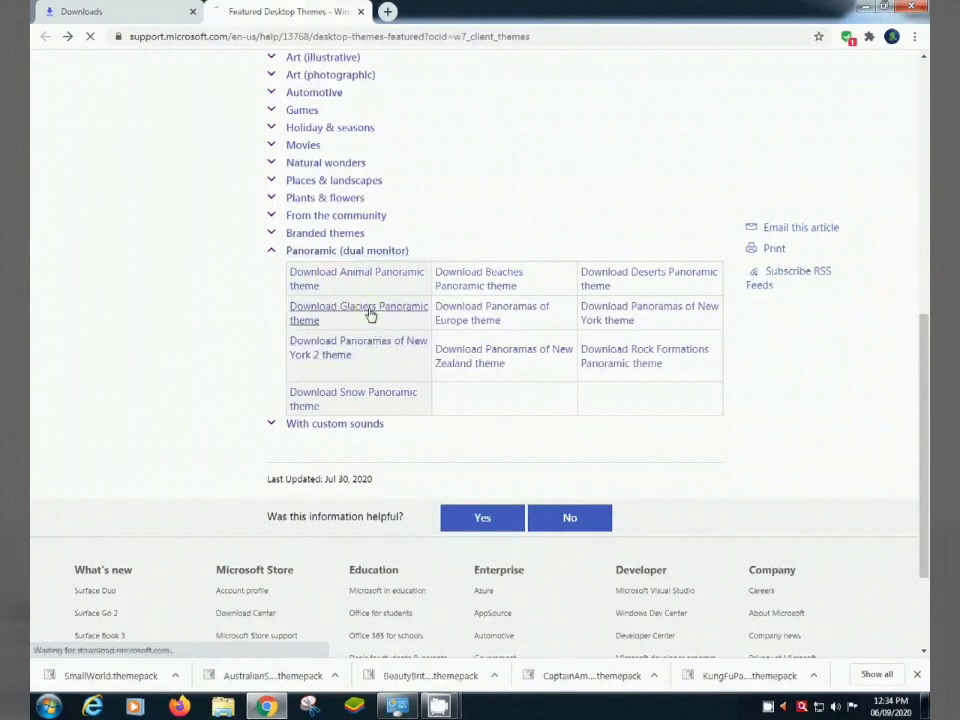
{"action": "left_click", "coordinate": [326, 253]}
{"action": "left_click", "coordinate": [326, 270]}
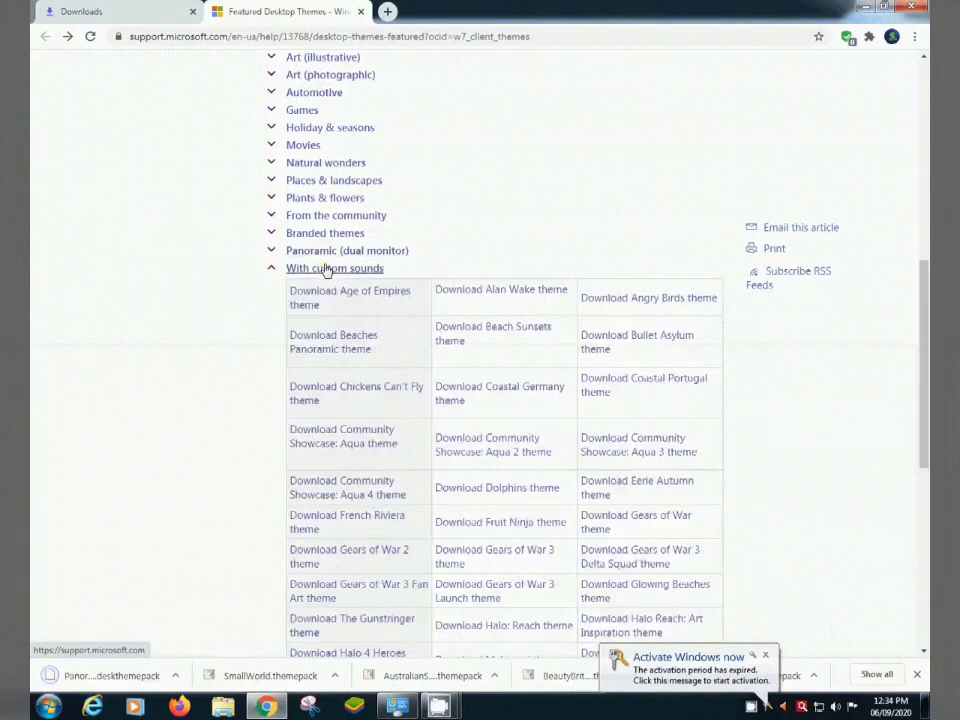
{"action": "scroll", "coordinate": [484, 386], "scroll_direction": "down", "scroll_amount": 3}
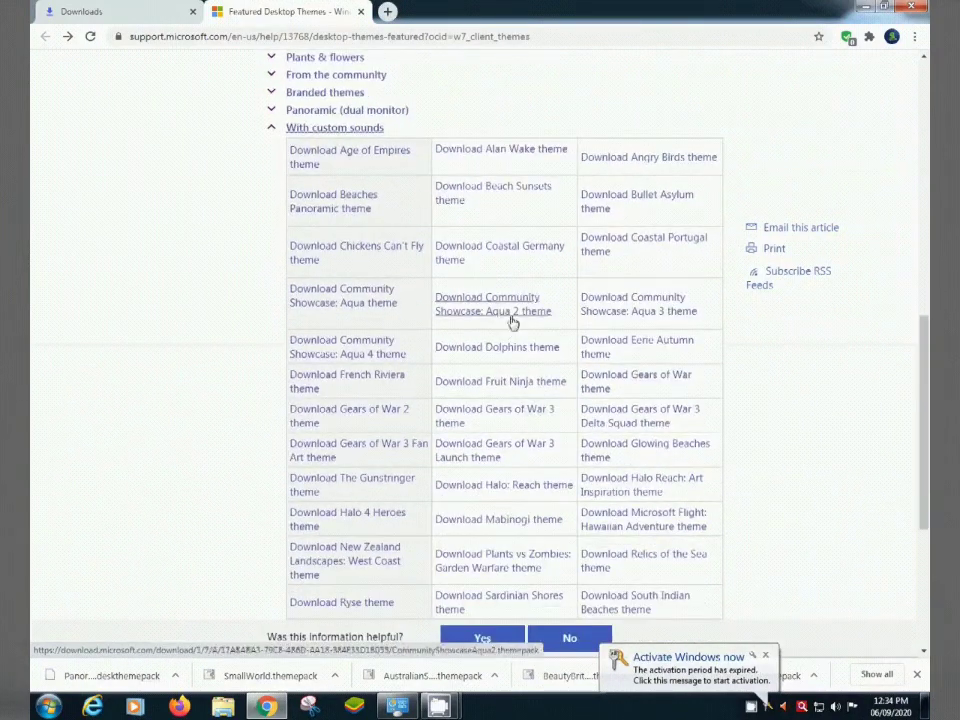
{"action": "left_click", "coordinate": [480, 311]}
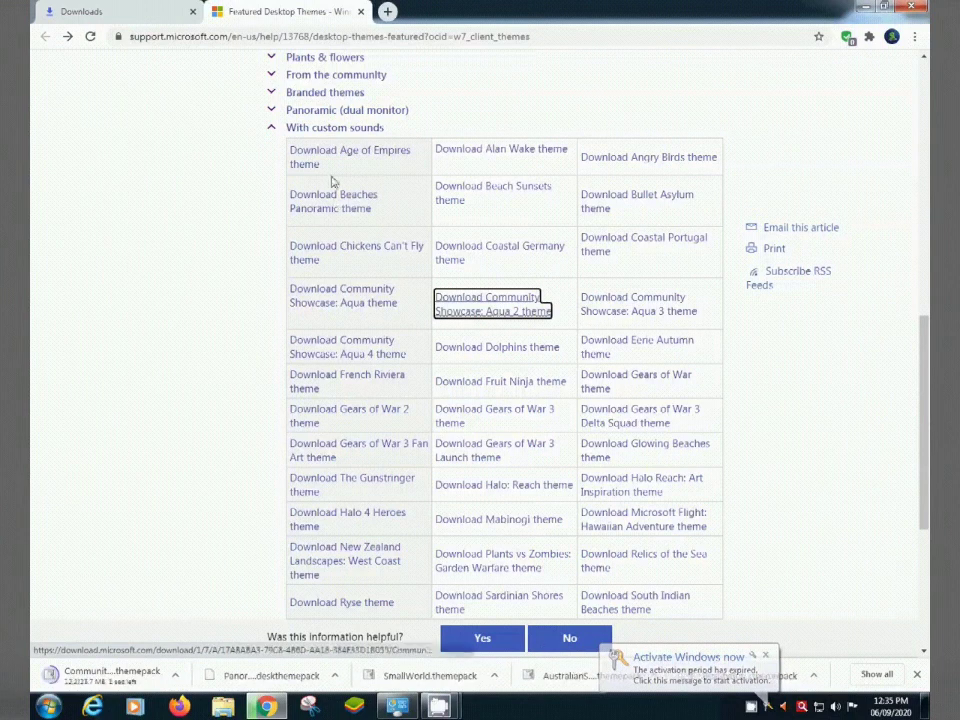
{"action": "left_click", "coordinate": [334, 128]}
- Expand all theme categories at once and look through the available themes from Animals to With custom sounds
{"action": "scroll", "coordinate": [342, 229], "scroll_direction": "down", "scroll_amount": 1}
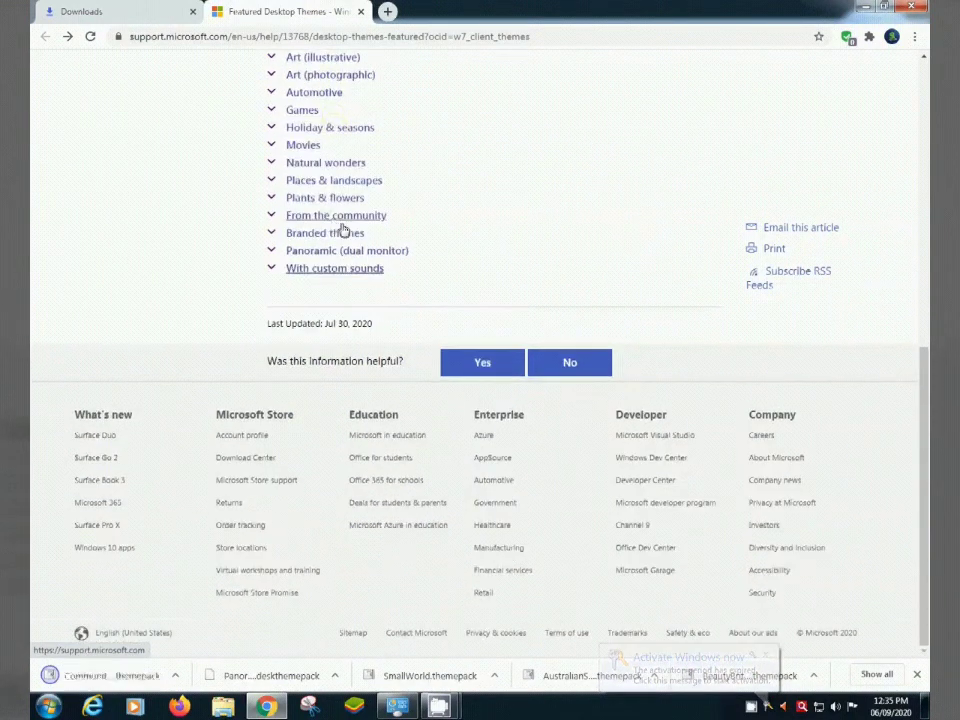
{"action": "scroll", "coordinate": [310, 290], "scroll_direction": "up", "scroll_amount": 3}
{"action": "left_click", "coordinate": [299, 302]}
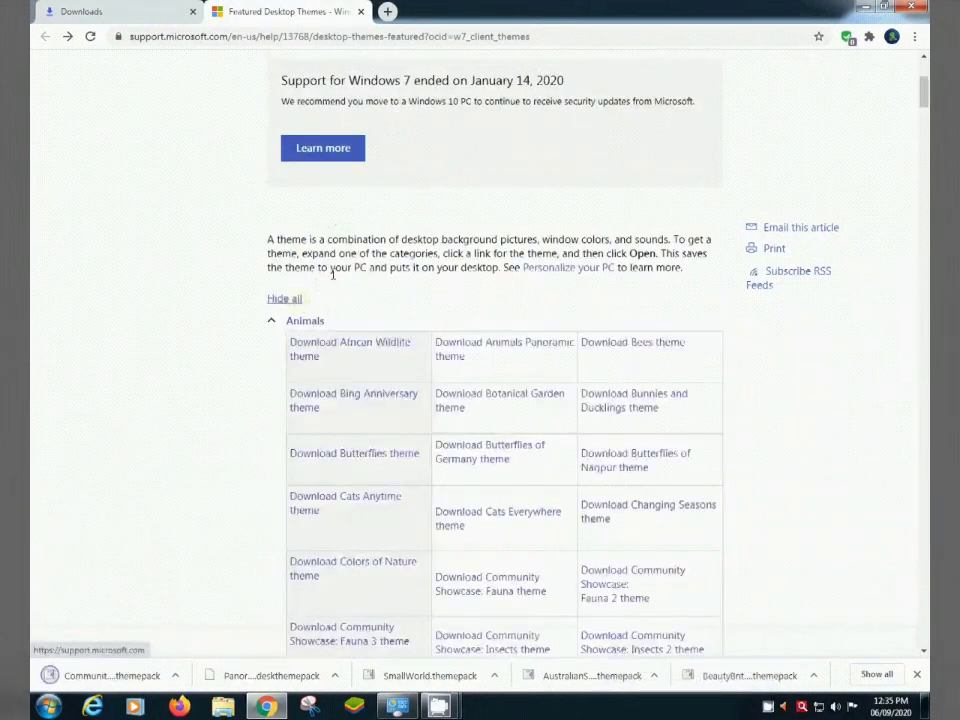
{"action": "scroll", "coordinate": [339, 289], "scroll_direction": "down", "scroll_amount": 1}
{"action": "scroll", "coordinate": [341, 291], "scroll_direction": "down", "scroll_amount": 3}
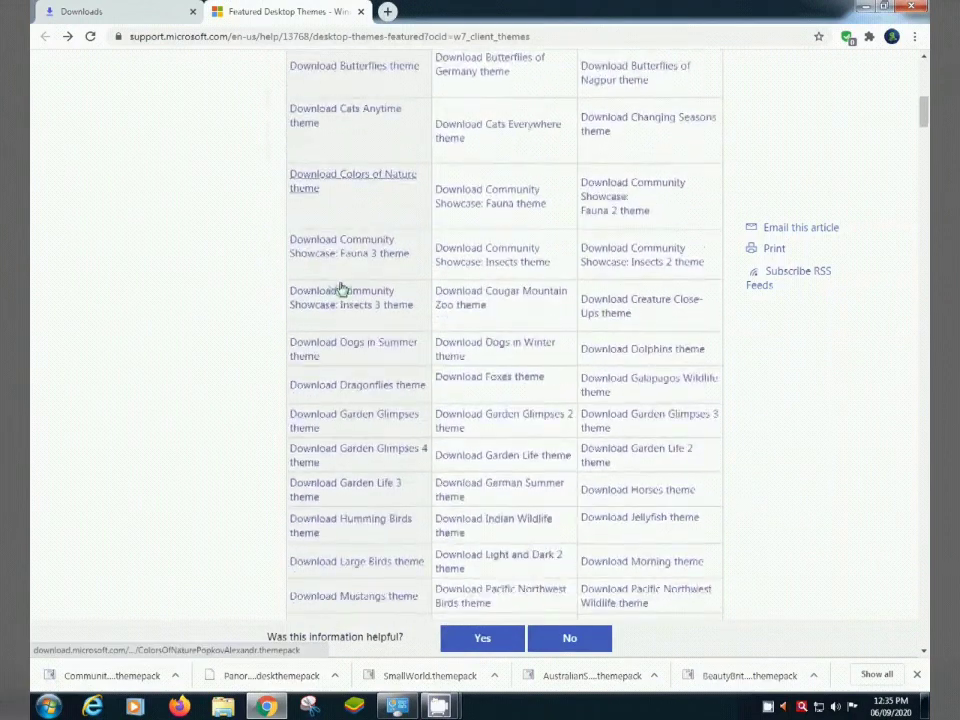
{"action": "scroll", "coordinate": [340, 288], "scroll_direction": "down", "scroll_amount": 2}
{"action": "scroll", "coordinate": [253, 279], "scroll_direction": "down", "scroll_amount": 2}
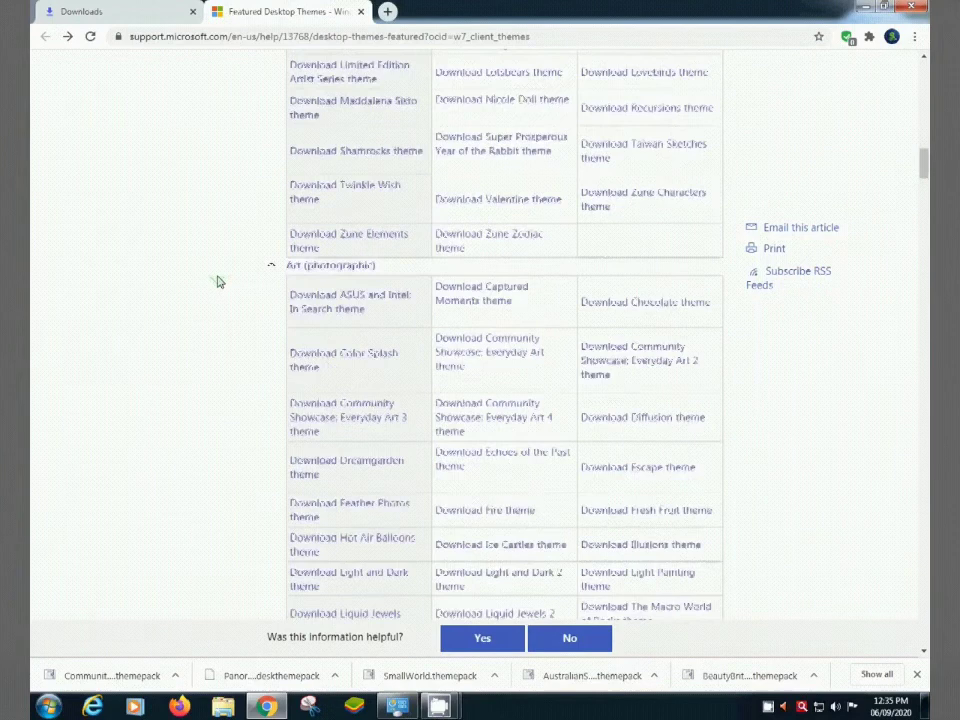
{"action": "scroll", "coordinate": [219, 282], "scroll_direction": "down", "scroll_amount": 2}
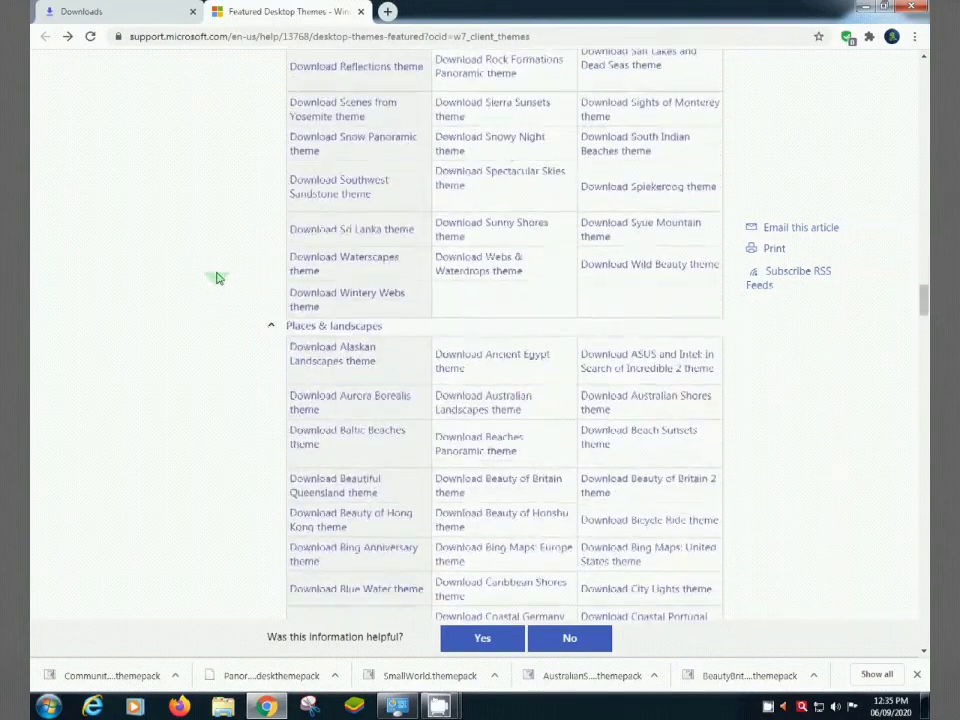
{"action": "scroll", "coordinate": [219, 279], "scroll_direction": "down", "scroll_amount": 2}
{"action": "scroll", "coordinate": [219, 276], "scroll_direction": "down", "scroll_amount": 2}
{"action": "scroll", "coordinate": [218, 275], "scroll_direction": "down", "scroll_amount": 5}
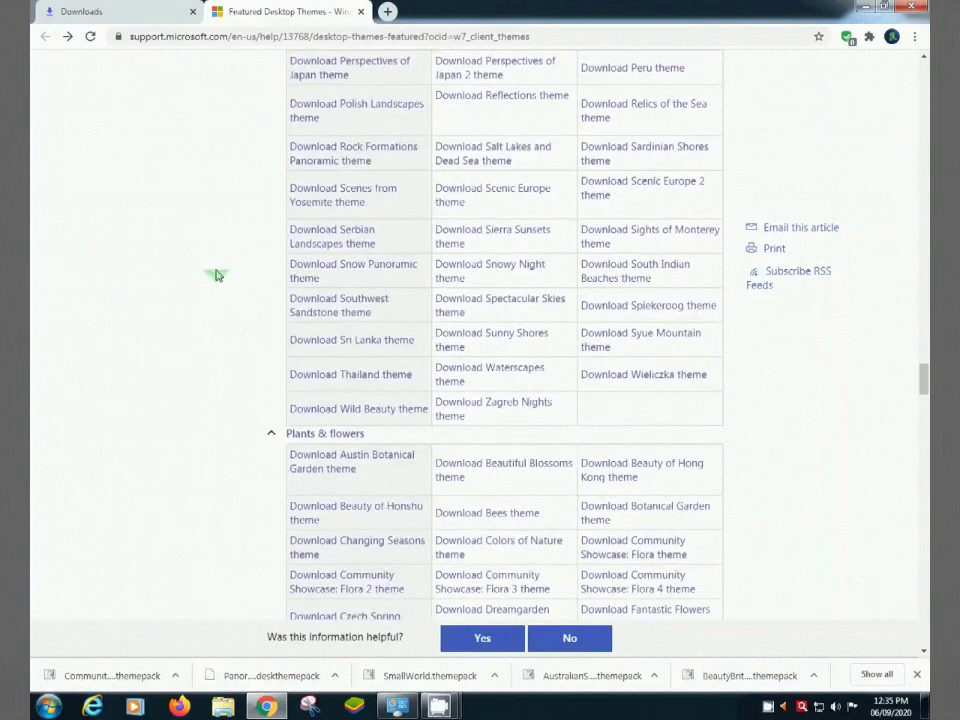
{"action": "scroll", "coordinate": [218, 275], "scroll_direction": "down", "scroll_amount": 3}
{"action": "scroll", "coordinate": [218, 275], "scroll_direction": "down", "scroll_amount": 2}
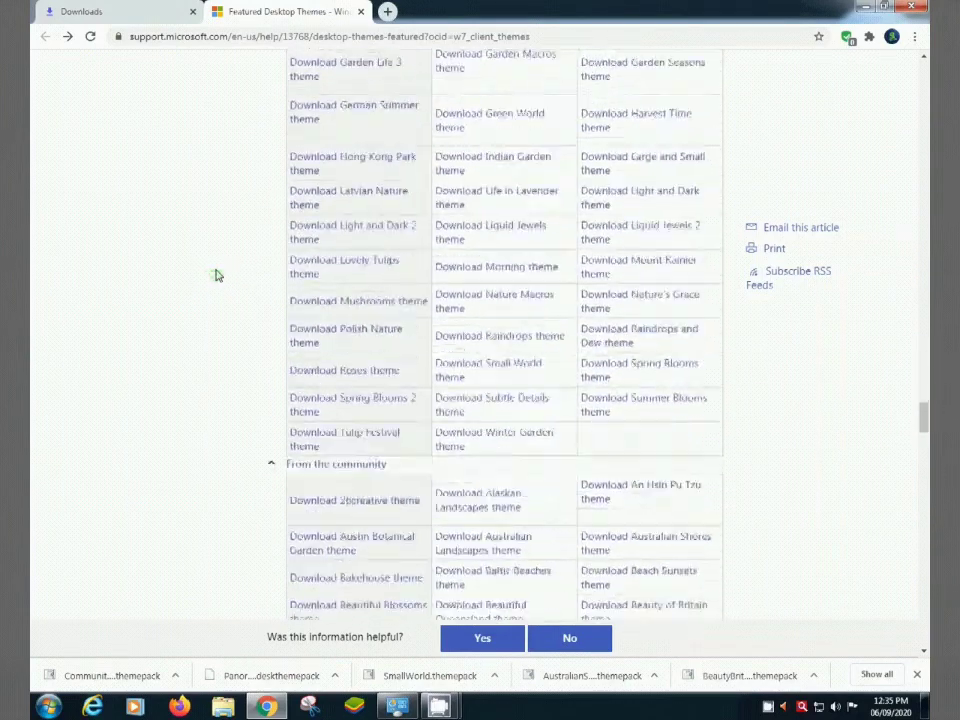
{"action": "scroll", "coordinate": [218, 275], "scroll_direction": "down", "scroll_amount": 3}
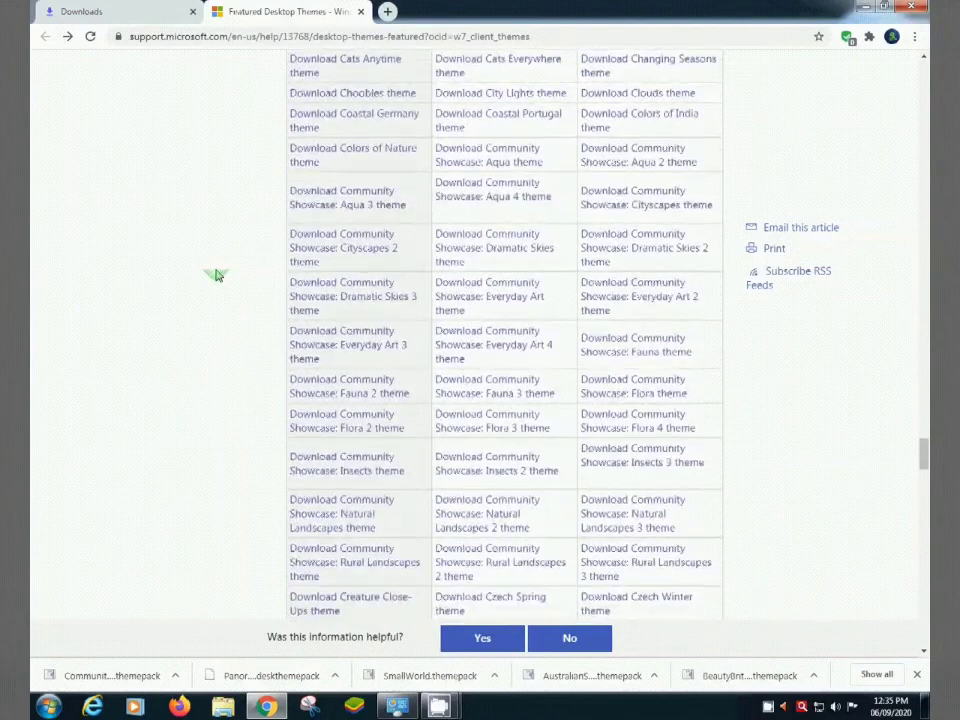
{"action": "scroll", "coordinate": [218, 275], "scroll_direction": "down", "scroll_amount": 4}
{"action": "scroll", "coordinate": [218, 275], "scroll_direction": "down", "scroll_amount": 2}
{"action": "scroll", "coordinate": [218, 275], "scroll_direction": "down", "scroll_amount": 8}
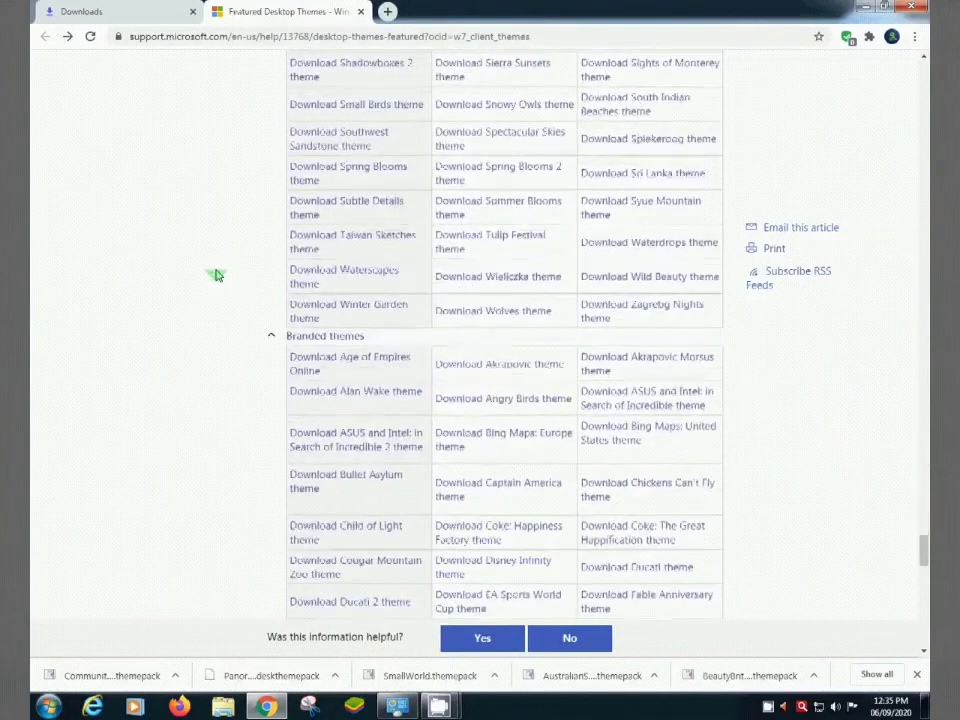
{"action": "scroll", "coordinate": [218, 275], "scroll_direction": "down", "scroll_amount": 4}
{"action": "scroll", "coordinate": [218, 275], "scroll_direction": "down", "scroll_amount": 10}
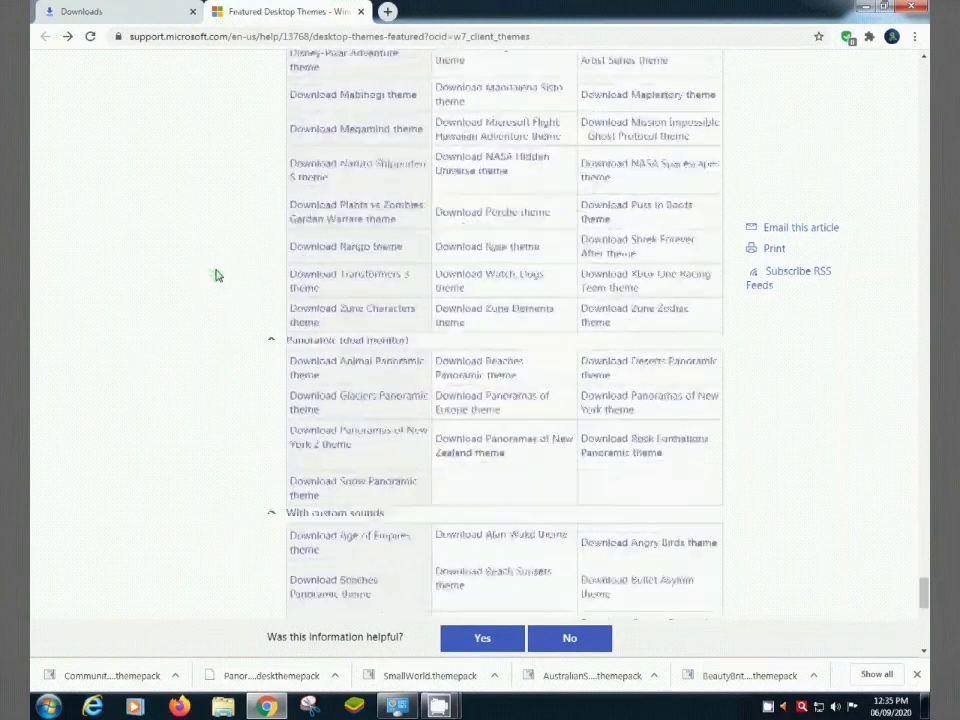
{"action": "scroll", "coordinate": [218, 275], "scroll_direction": "up", "scroll_amount": 5}
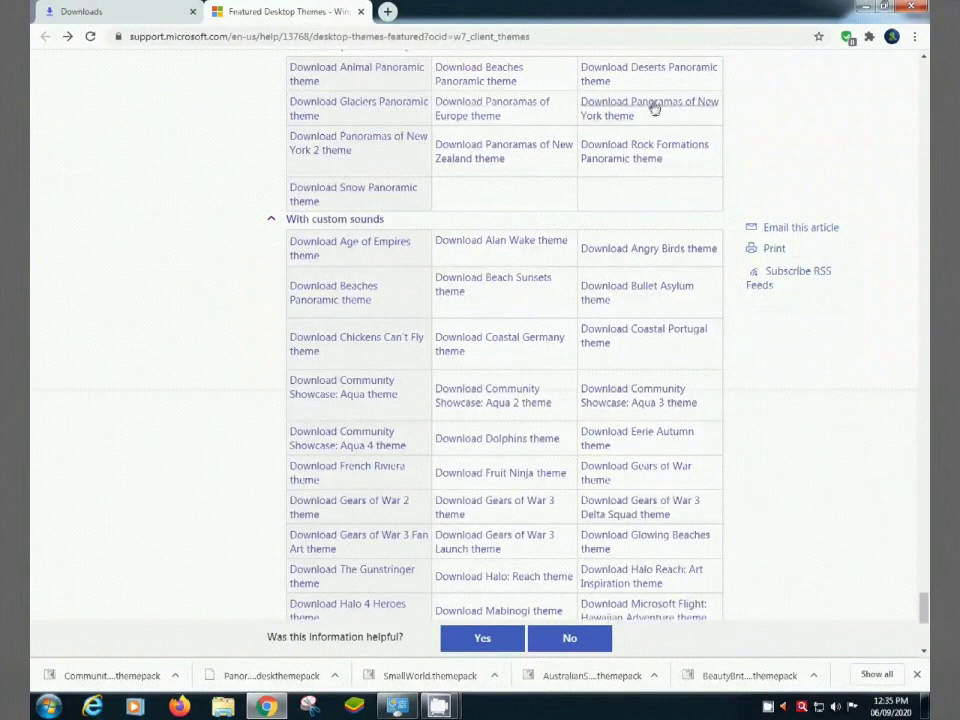
- Open the browser's download list and show the CommunityShowcaseAqua2 theme pack in its folder
{"action": "left_click", "coordinate": [915, 38]}
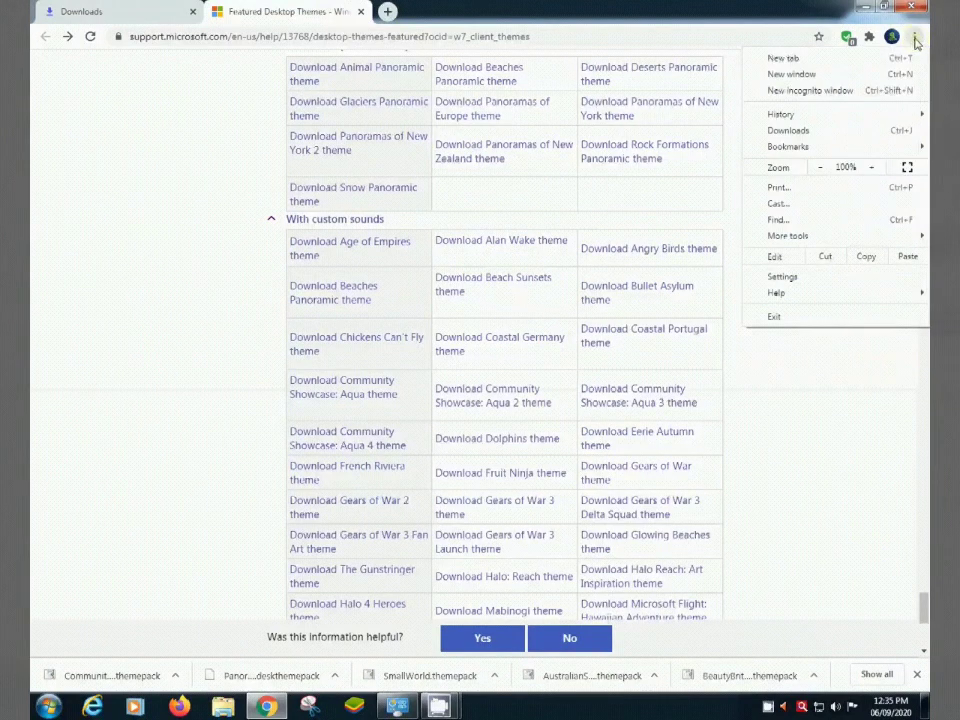
{"action": "left_click", "coordinate": [788, 131]}
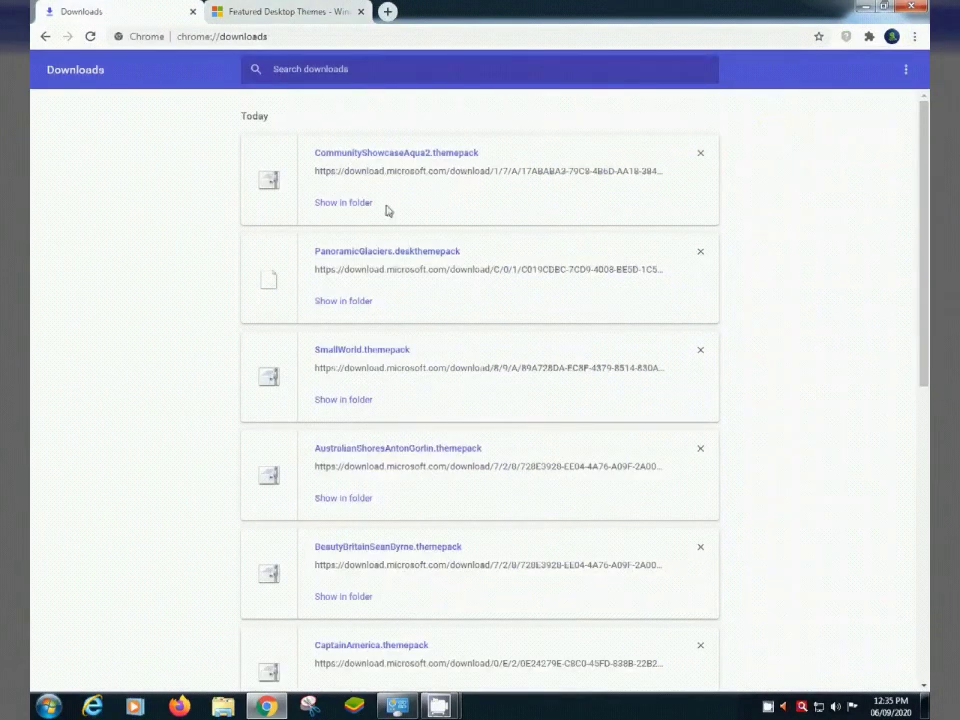
{"action": "left_click", "coordinate": [335, 205]}
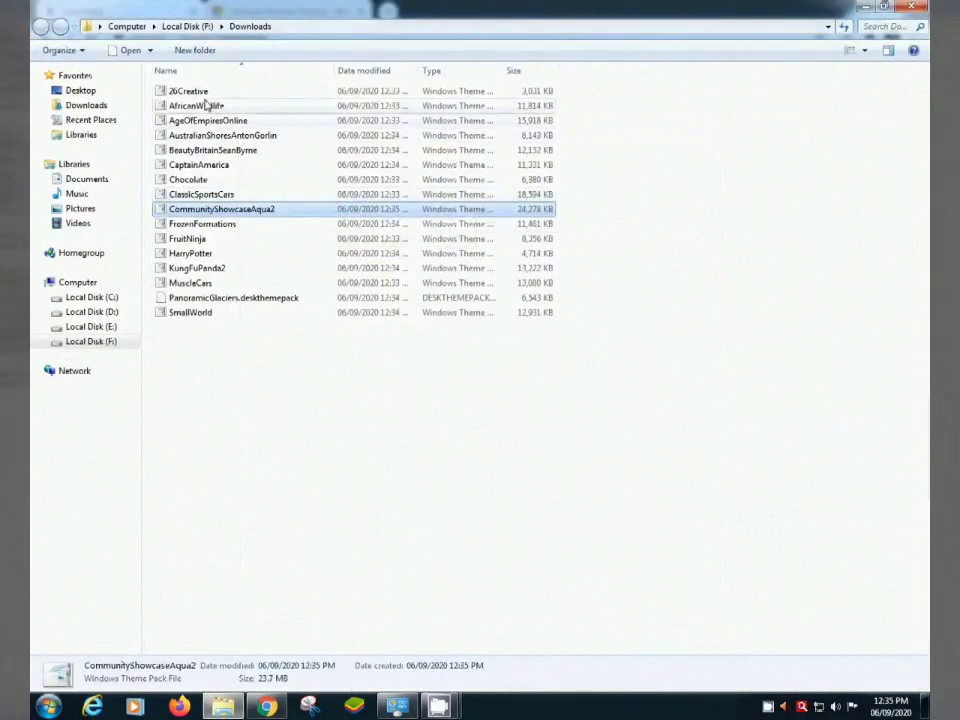
{"action": "left_click", "coordinate": [266, 383]}
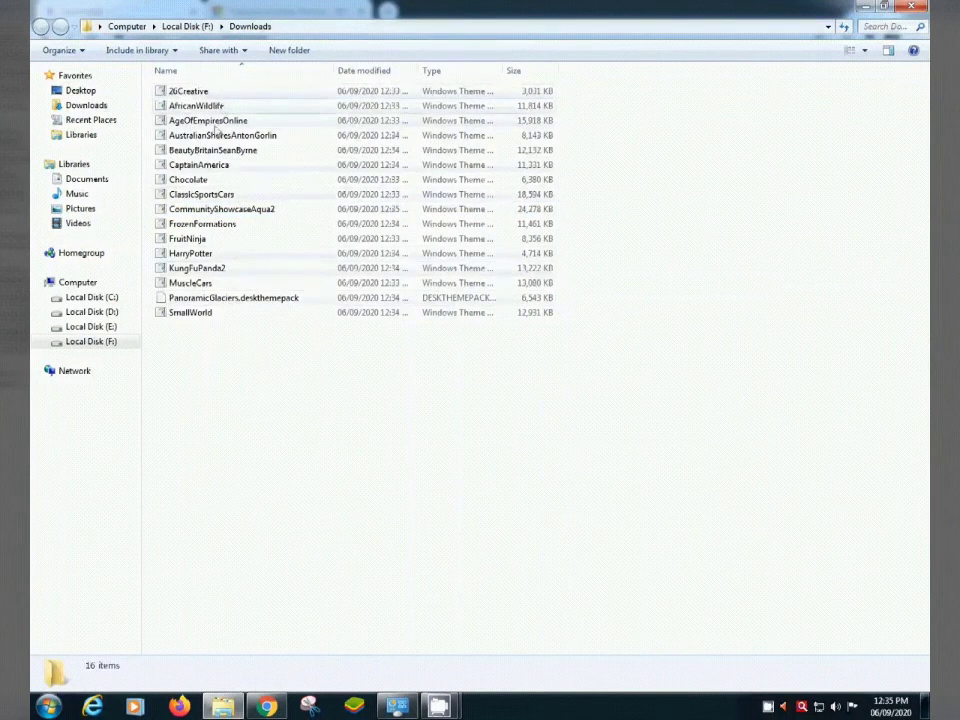
- Apply the downloaded 26Creative theme pack, checking the desktop and the Personalization themes along the way
{"action": "right_click", "coordinate": [203, 96]}
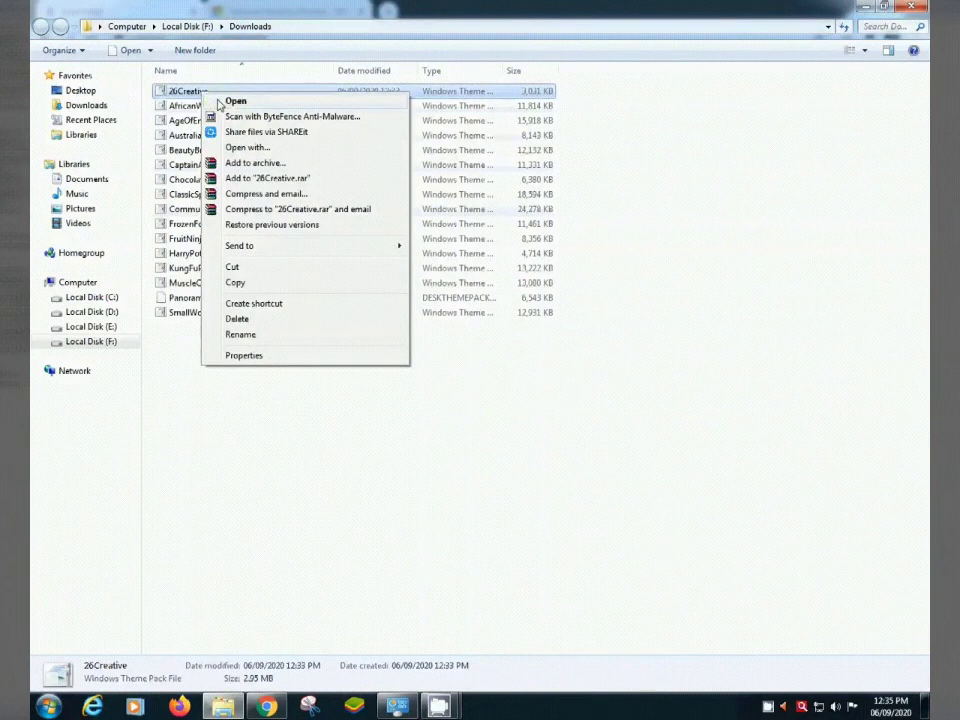
{"action": "left_click", "coordinate": [220, 101]}
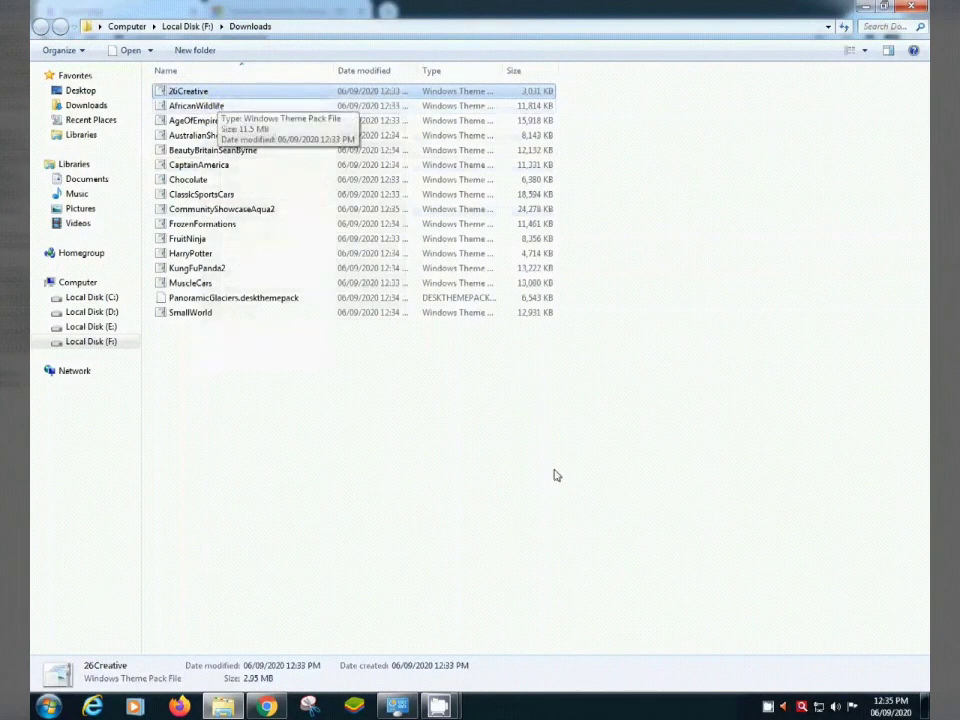
{"action": "left_click", "coordinate": [925, 705]}
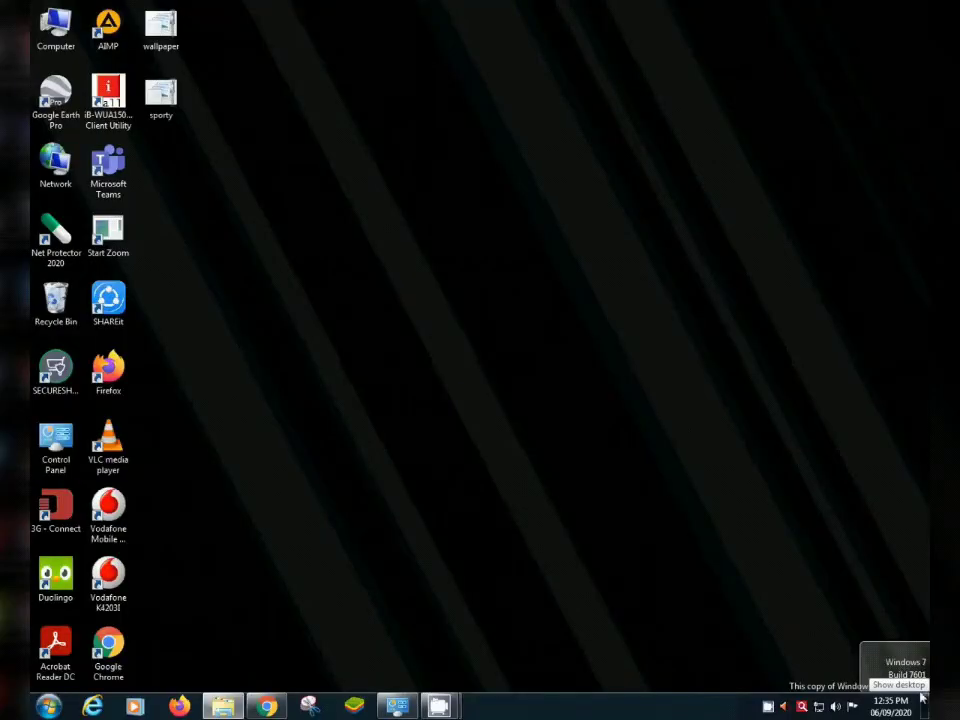
{"action": "left_click", "coordinate": [925, 705]}
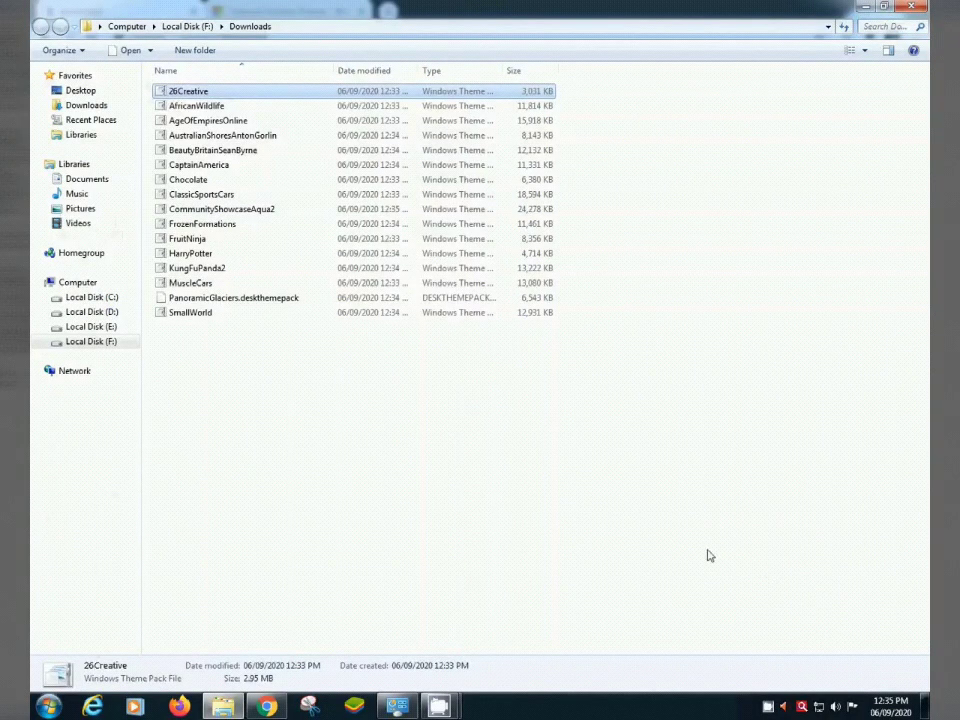
{"action": "left_click", "coordinate": [398, 707]}
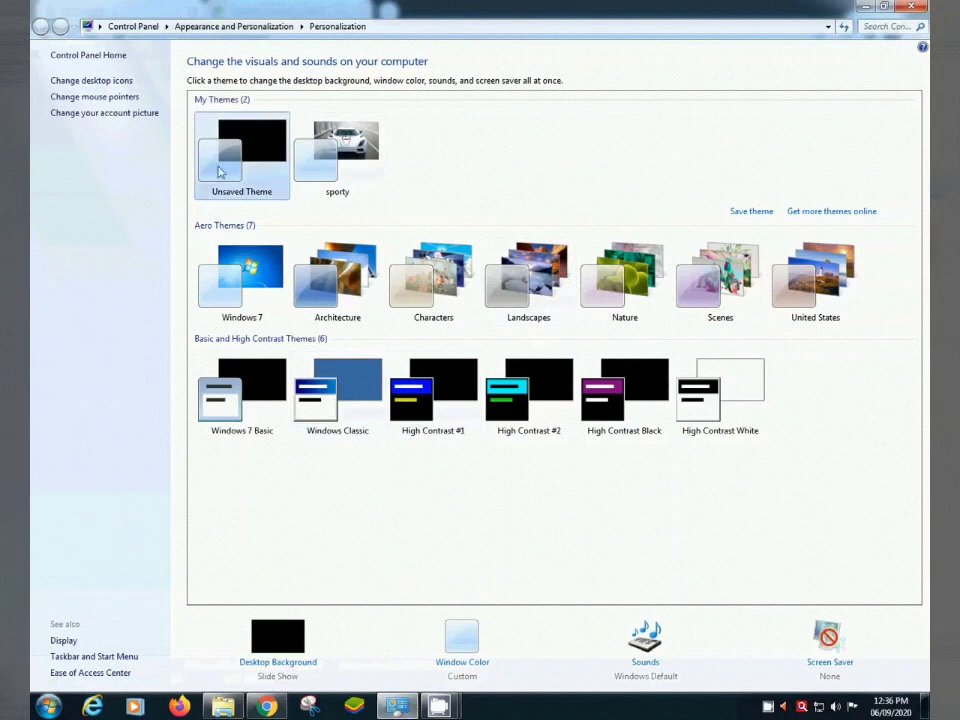
{"action": "left_click", "coordinate": [862, 8]}
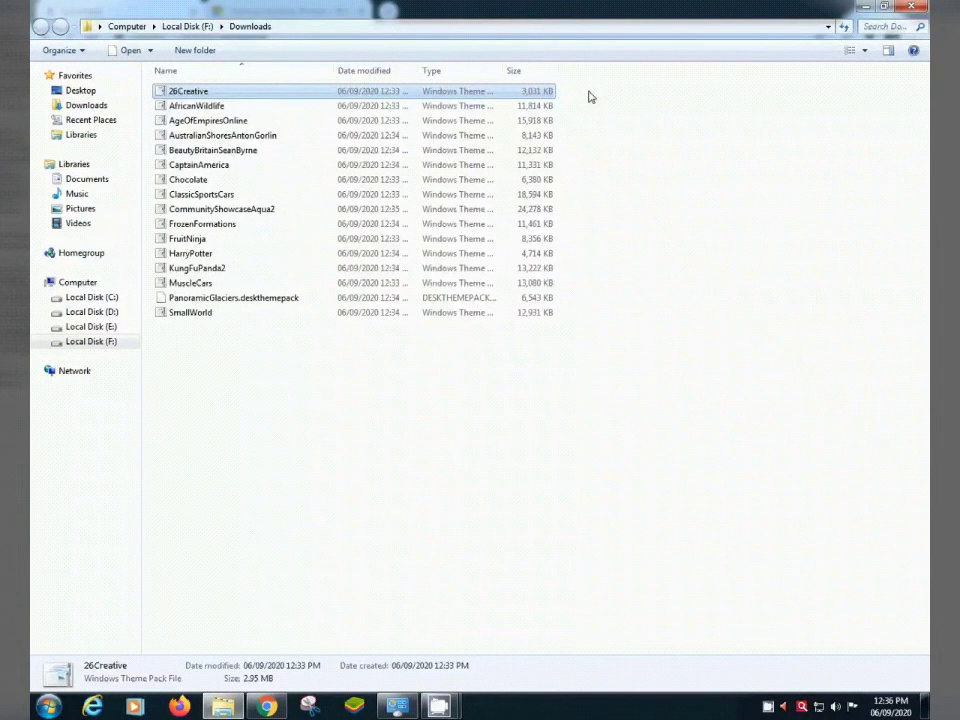
{"action": "key", "text": "Return"}
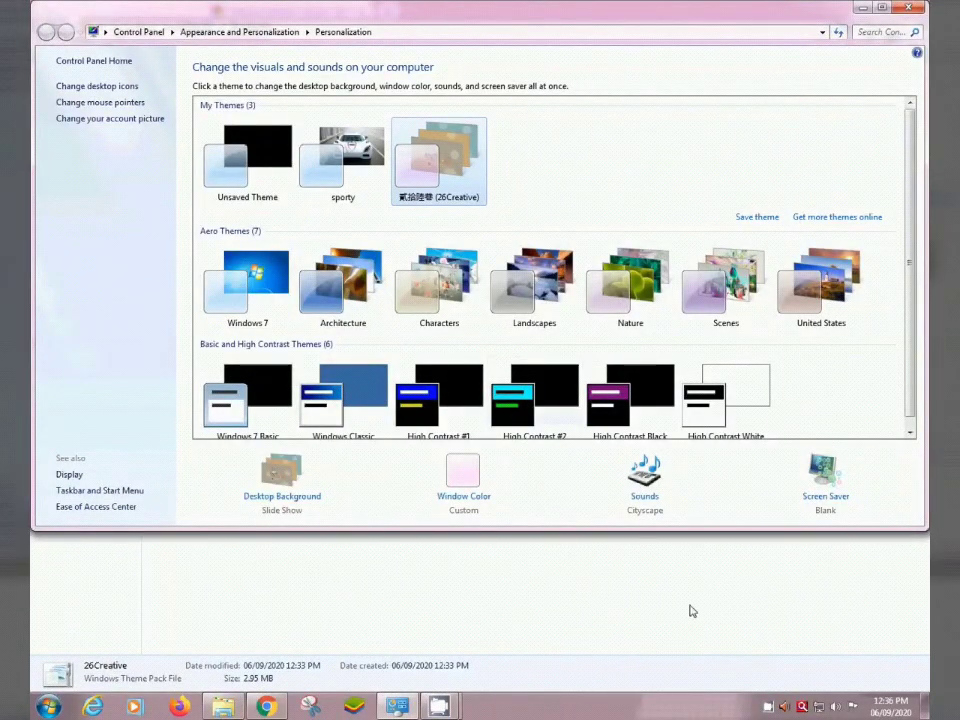
- Choose only the third, orange picture of the 26Creative theme as desktop background and return to the Downloads folder
{"action": "mouse_move", "coordinate": [926, 714]}
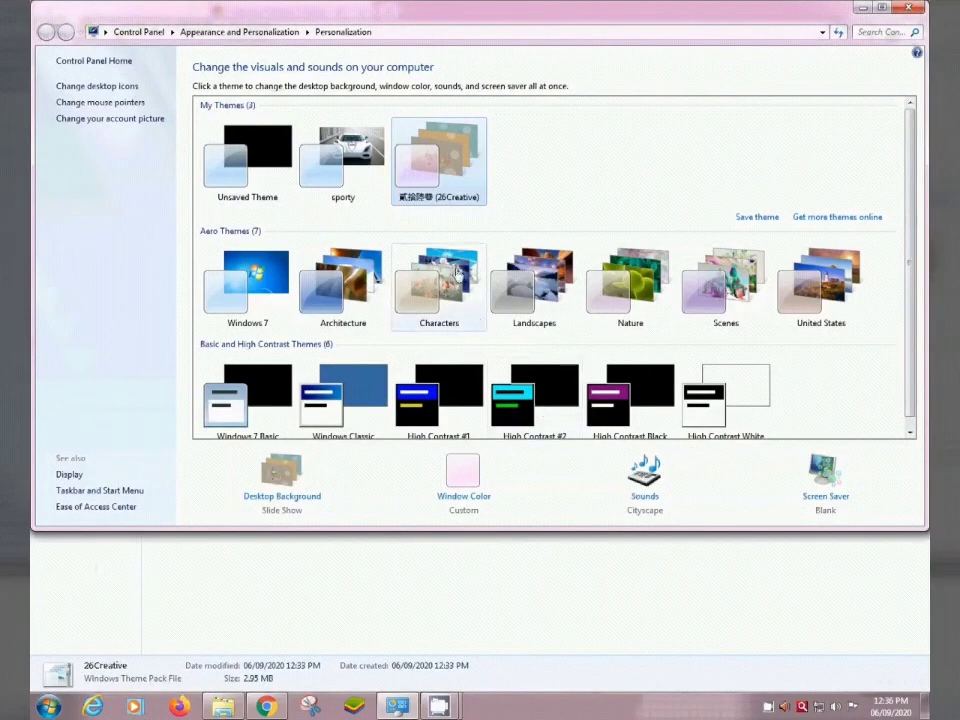
{"action": "left_click", "coordinate": [313, 496]}
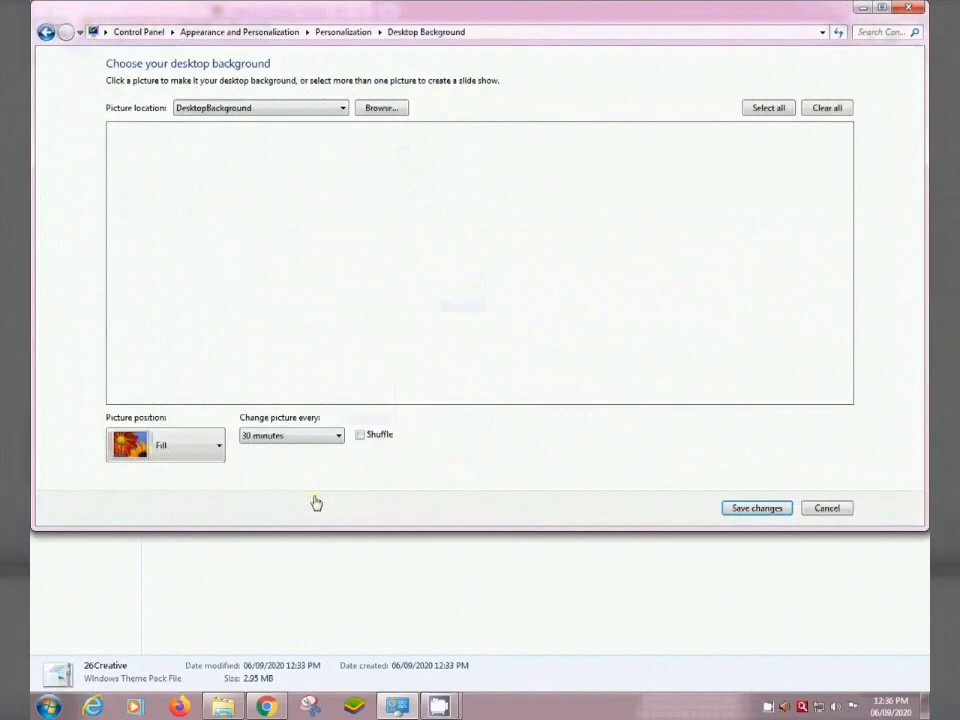
{"action": "left_click", "coordinate": [311, 212]}
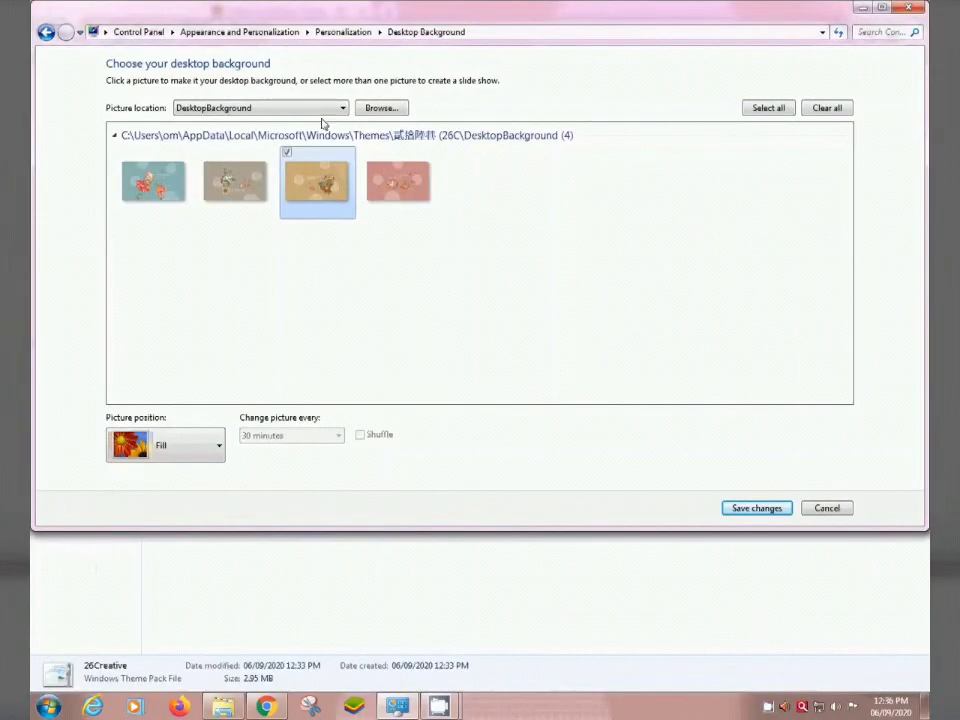
{"action": "left_click", "coordinate": [866, 10]}
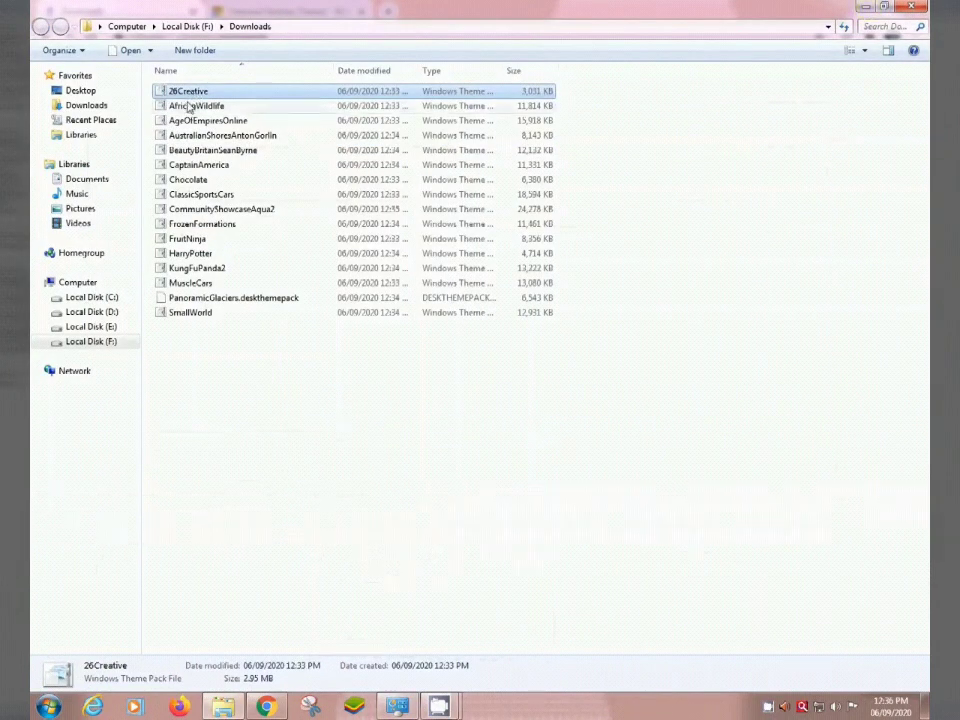
- Apply the AfricanWildlife theme pack from the Downloads folder
{"action": "right_click", "coordinate": [189, 106]}
{"action": "left_click", "coordinate": [216, 110]}
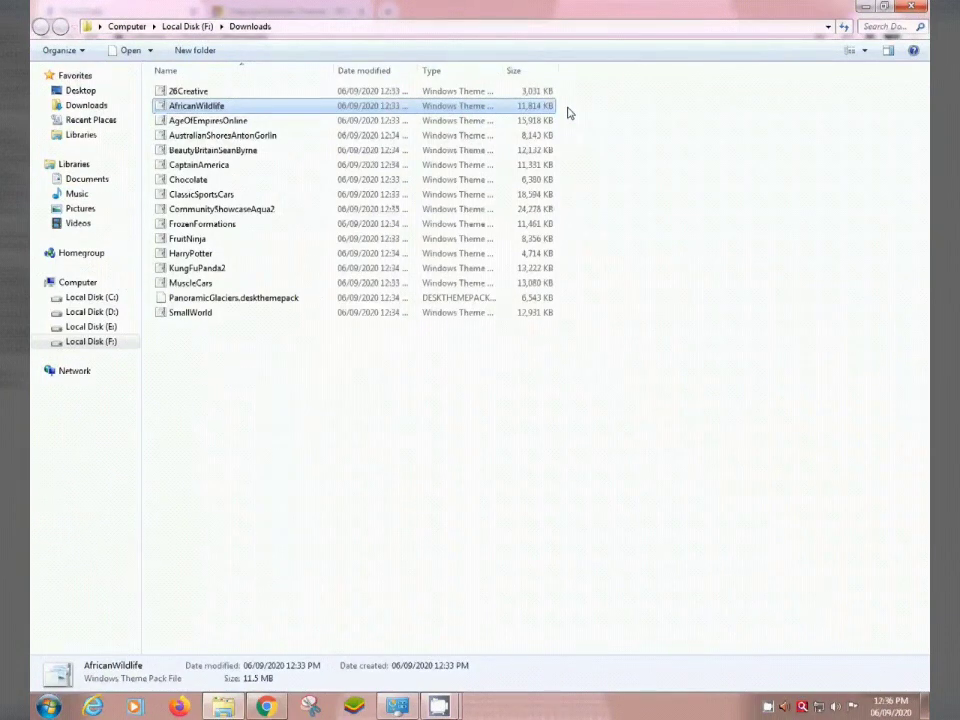
{"action": "key", "text": "super+plus"}
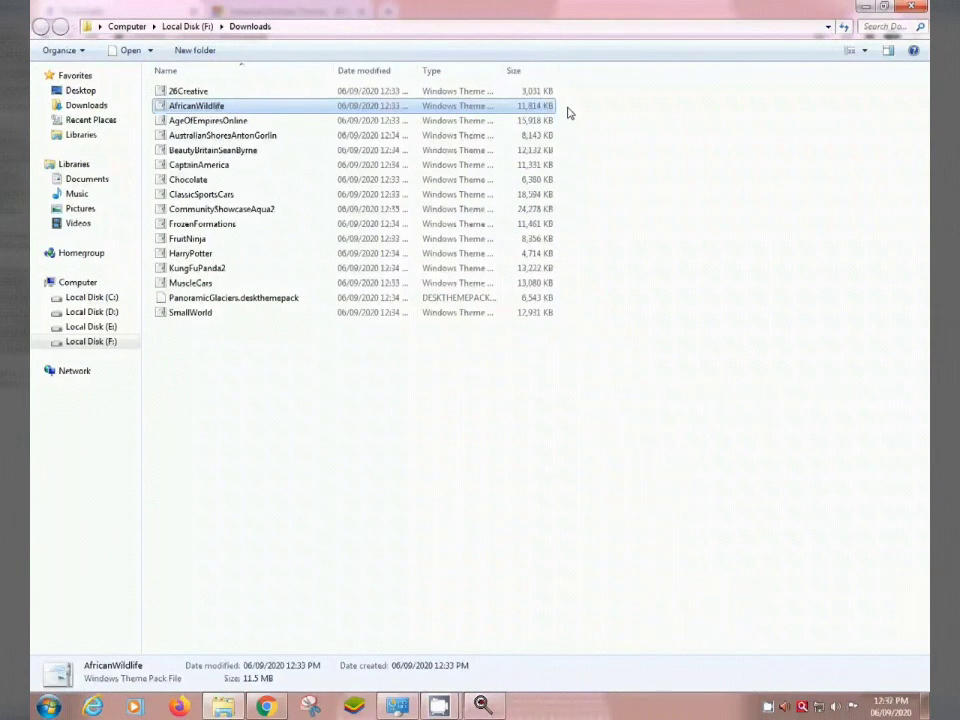
{"action": "key", "text": "Return"}
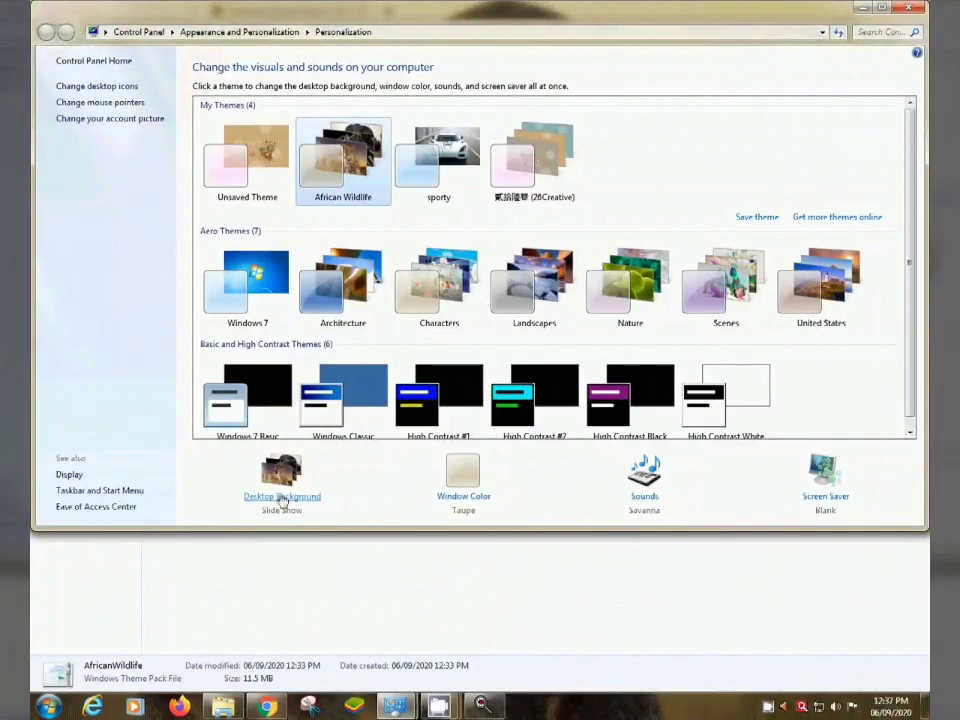
- Choose only the meerkat picture from the African Wildlife theme's desktop backgrounds
{"action": "left_click", "coordinate": [281, 497]}
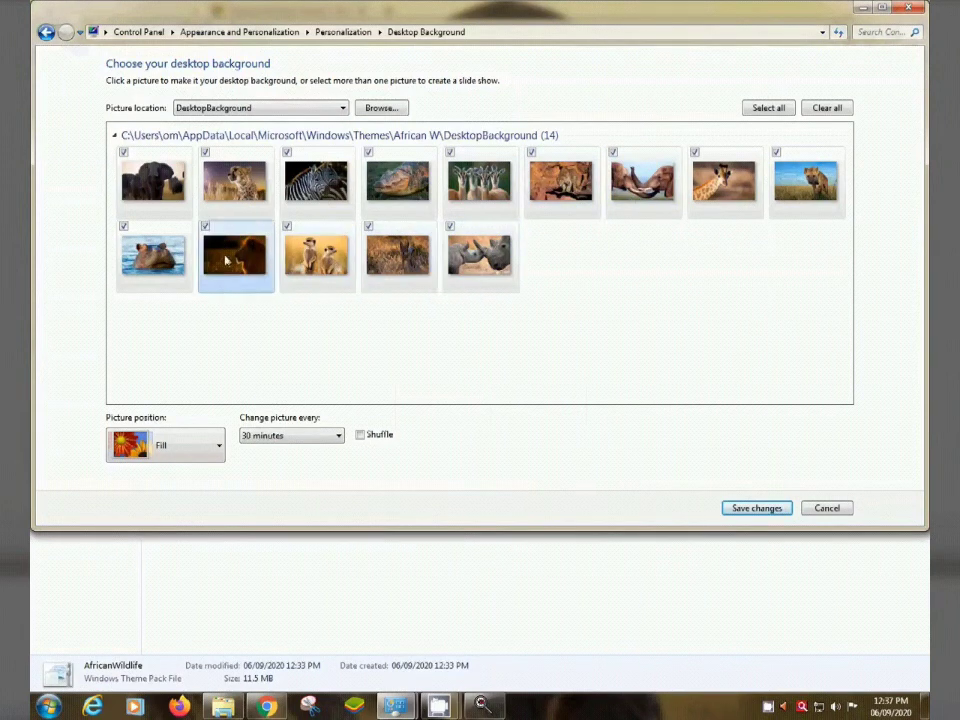
{"action": "left_click", "coordinate": [316, 258]}
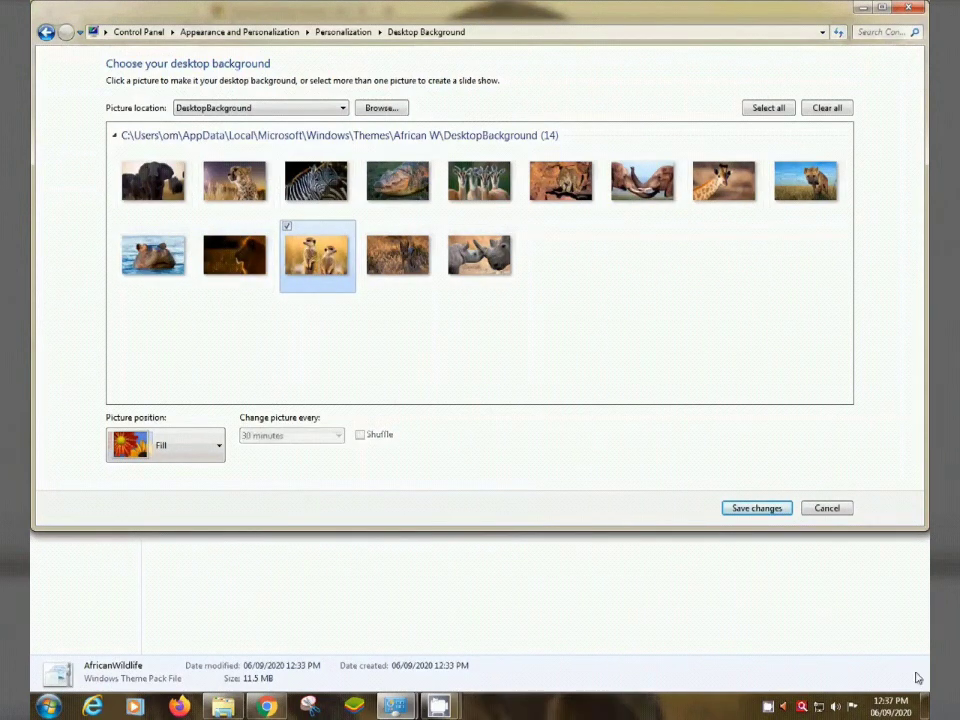
- Try the ninth and the giraffe pictures of the African Wildlife theme, keep only the cheetah picture as background, and close the window
{"action": "mouse_move", "coordinate": [926, 705]}
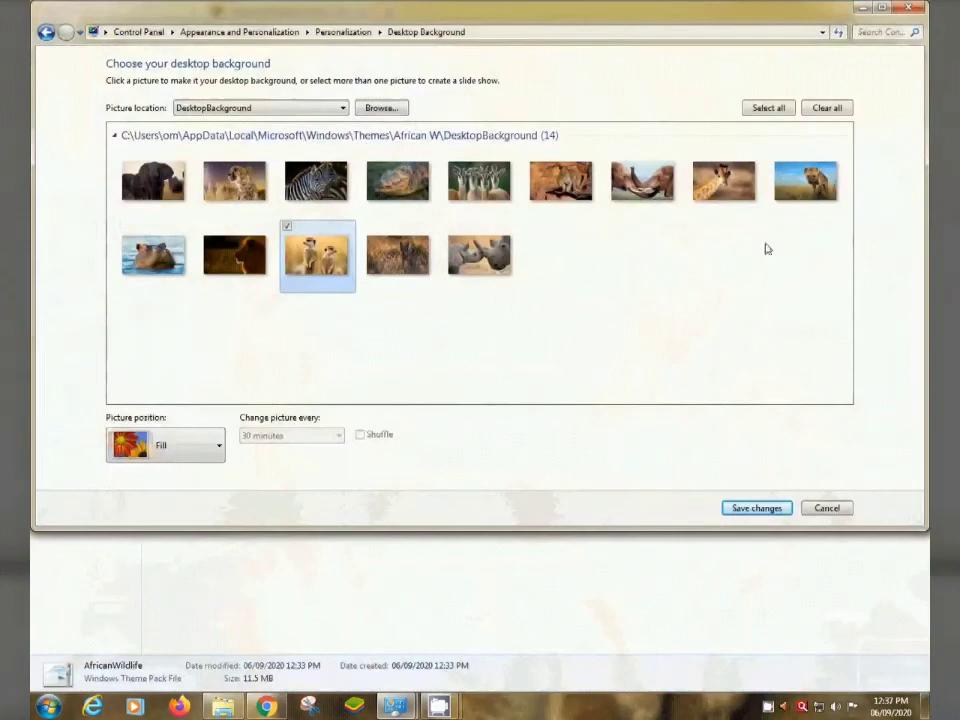
{"action": "left_click", "coordinate": [788, 200]}
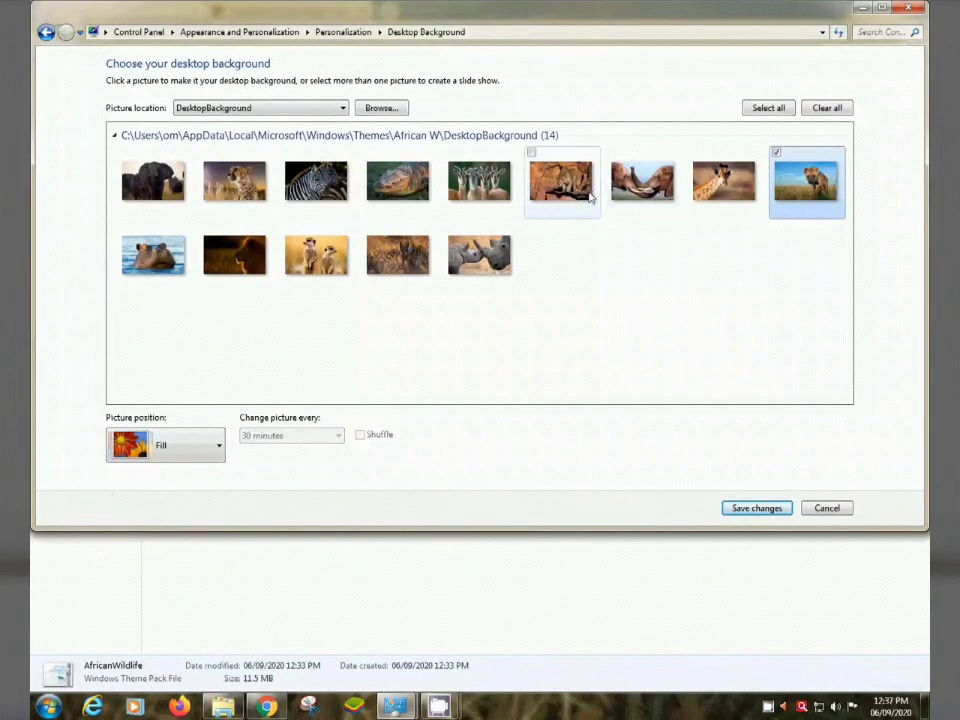
{"action": "left_click", "coordinate": [724, 183]}
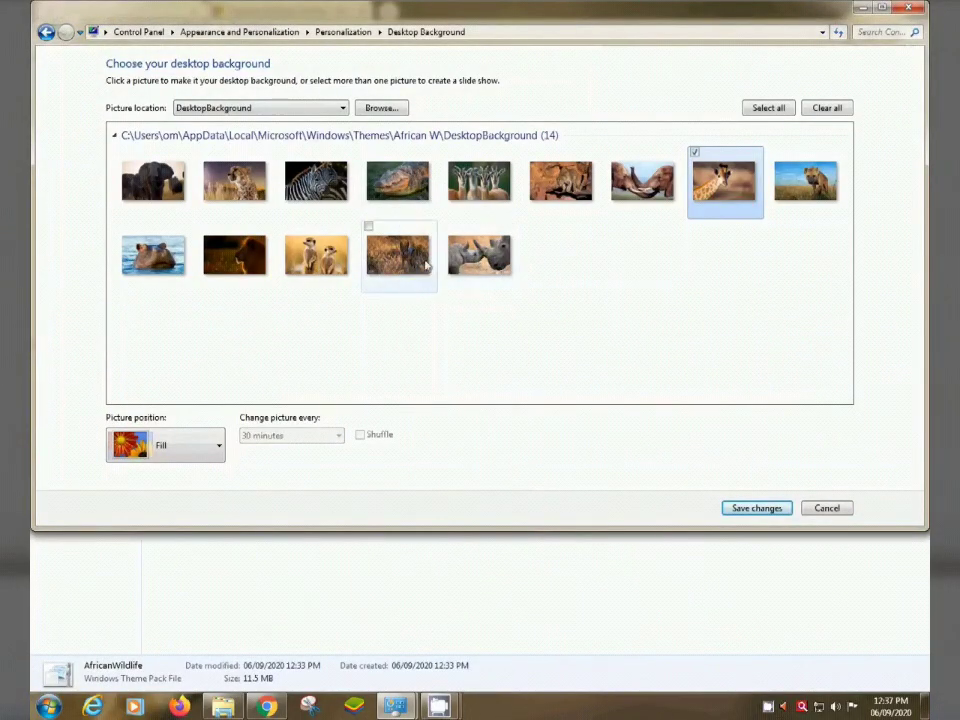
{"action": "left_click", "coordinate": [250, 196]}
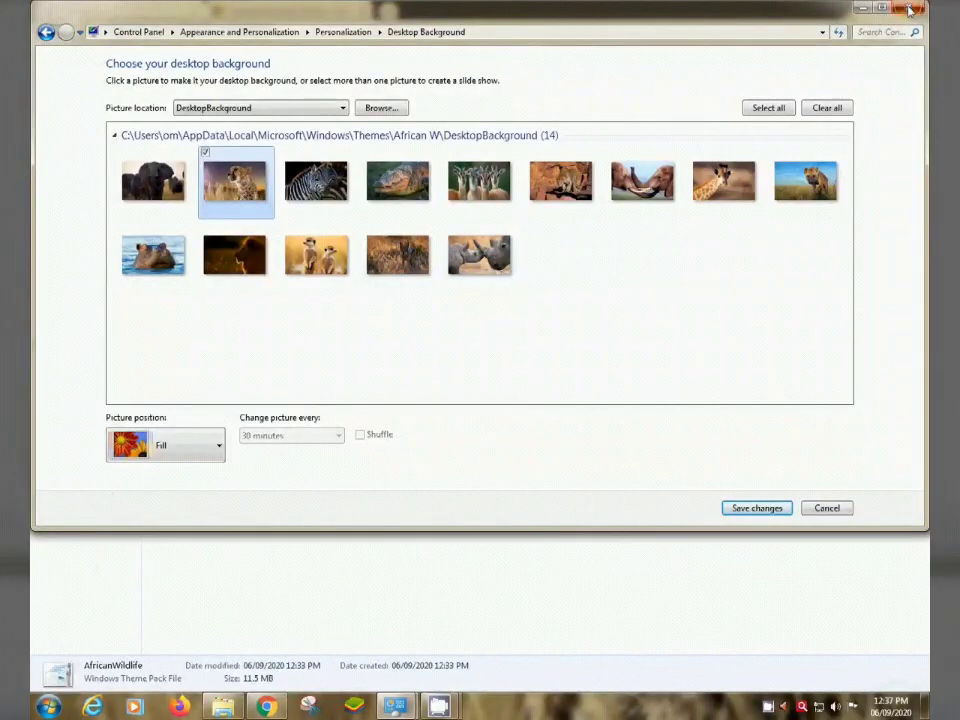
{"action": "key", "text": "alt+F4"}
- Apply the AgeOfEmpiresOnline theme pack from the Downloads folder and check the desktop
{"action": "left_click", "coordinate": [325, 121]}
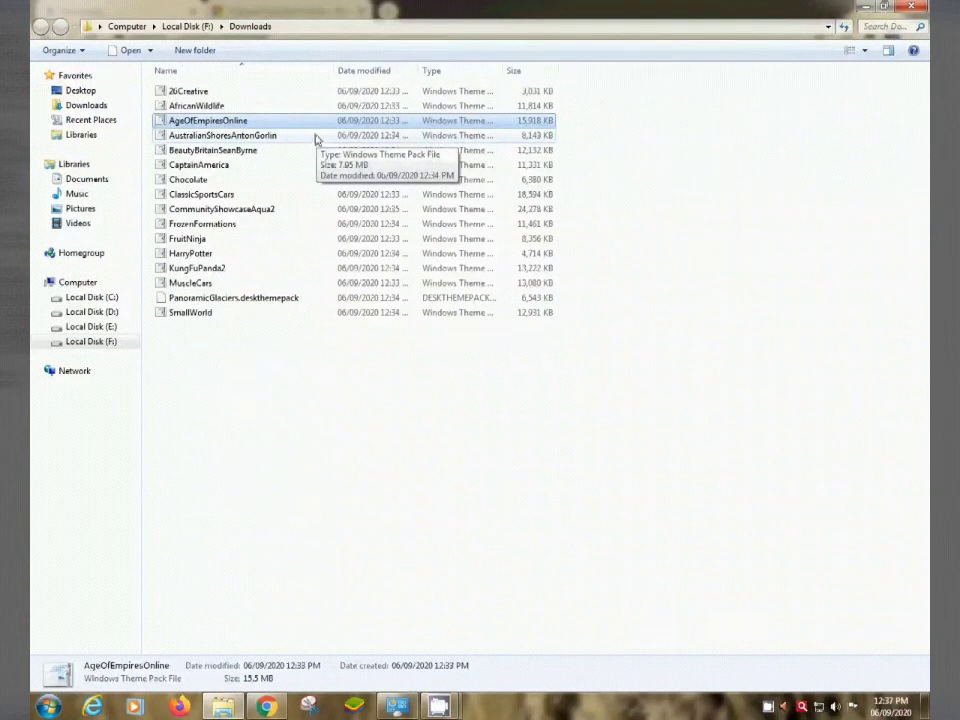
{"action": "double_click", "coordinate": [553, 122]}
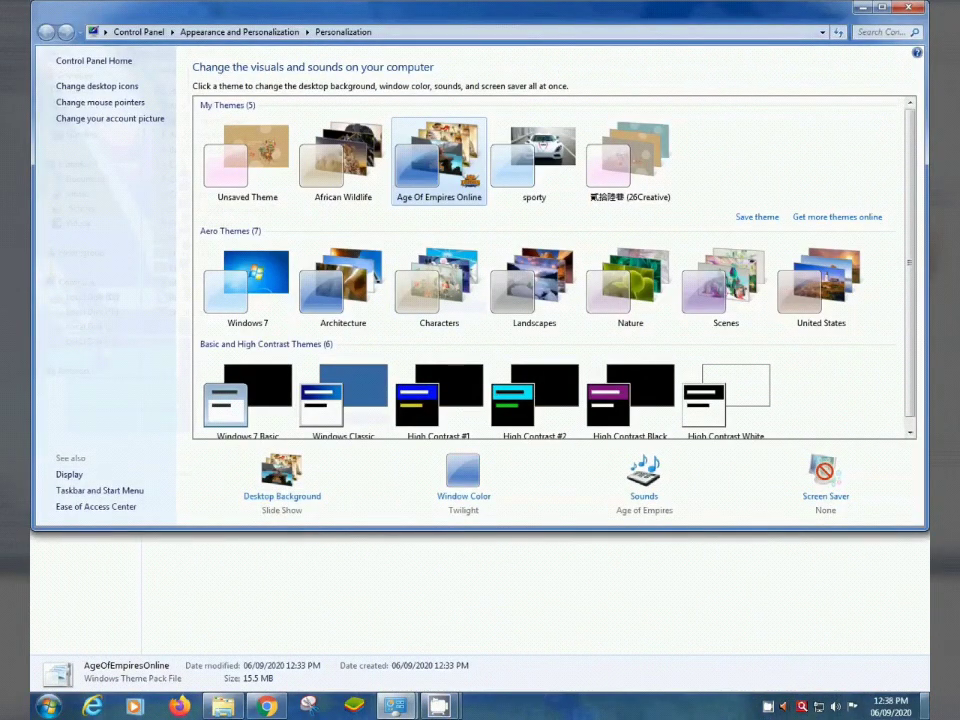
{"action": "mouse_move", "coordinate": [926, 706]}
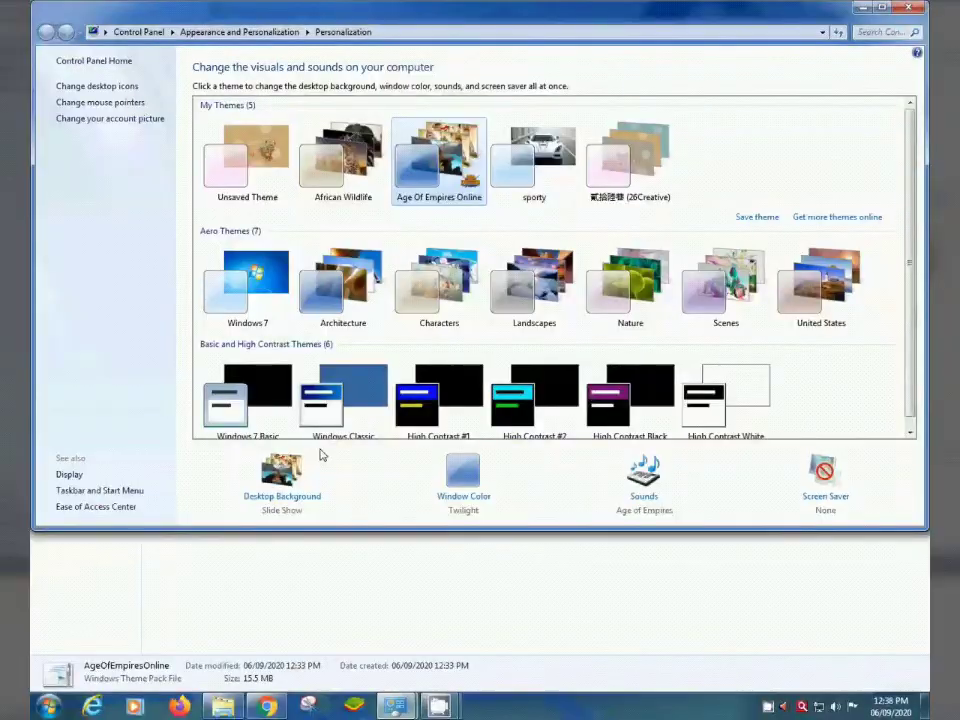
- Try the fourteenth and twelfth Age Of Empires Online pictures as desktop background, keep only the ninth, and close the window
{"action": "left_click", "coordinate": [302, 497]}
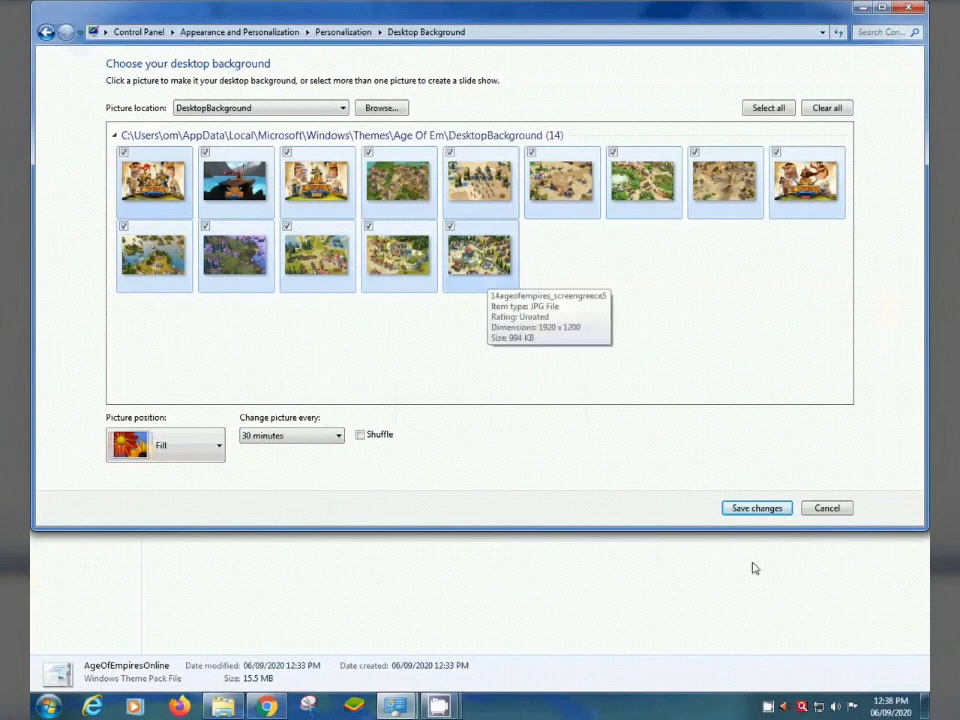
{"action": "left_click", "coordinate": [490, 262]}
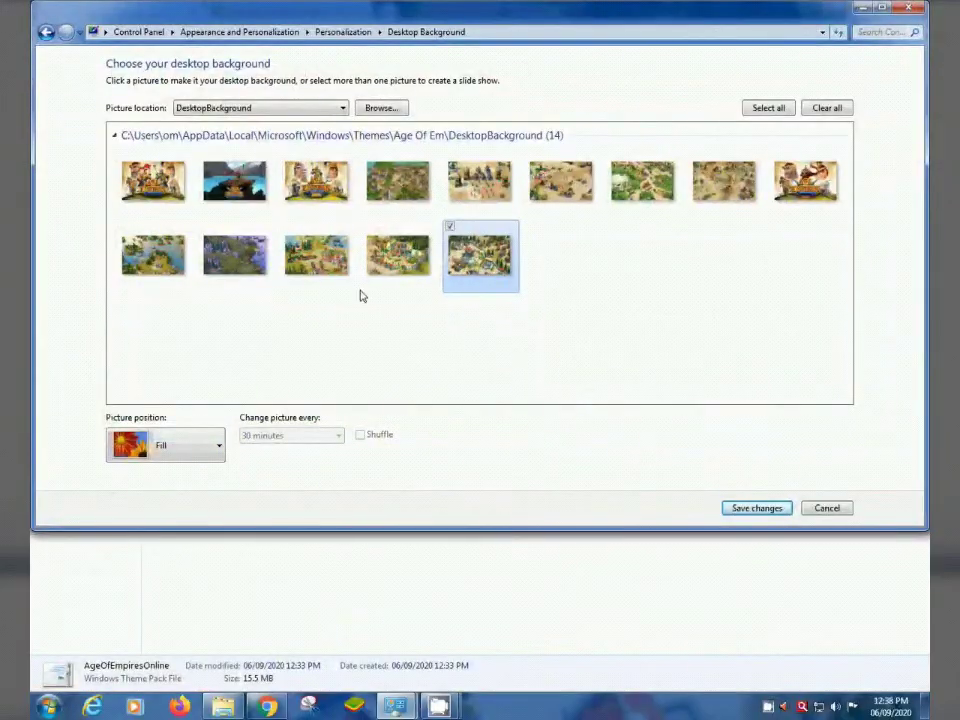
{"action": "left_click", "coordinate": [317, 256]}
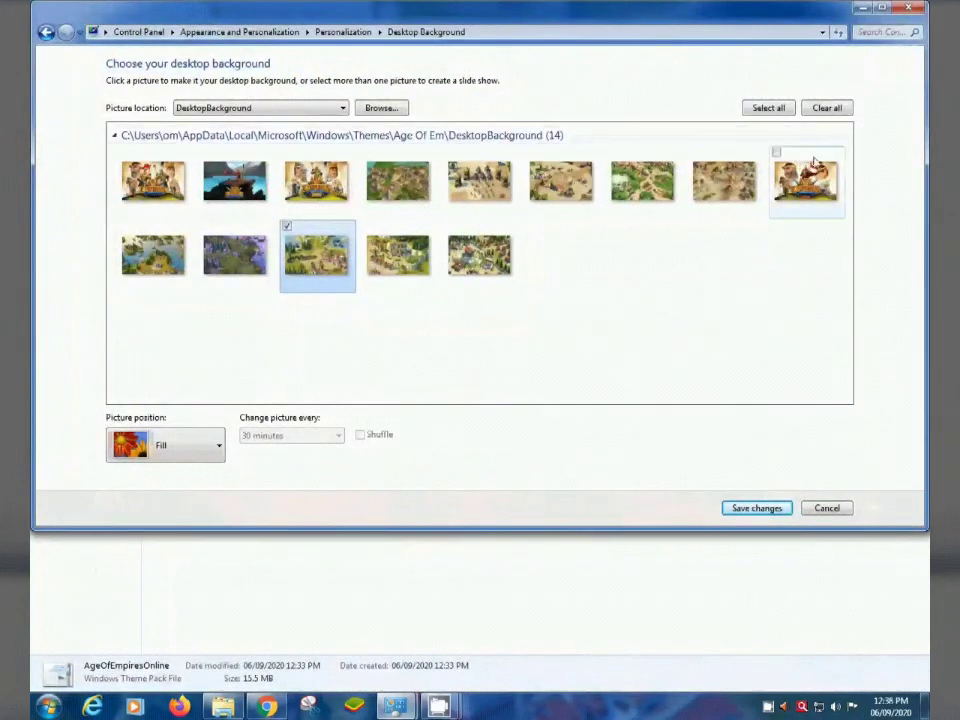
{"action": "left_click", "coordinate": [795, 186]}
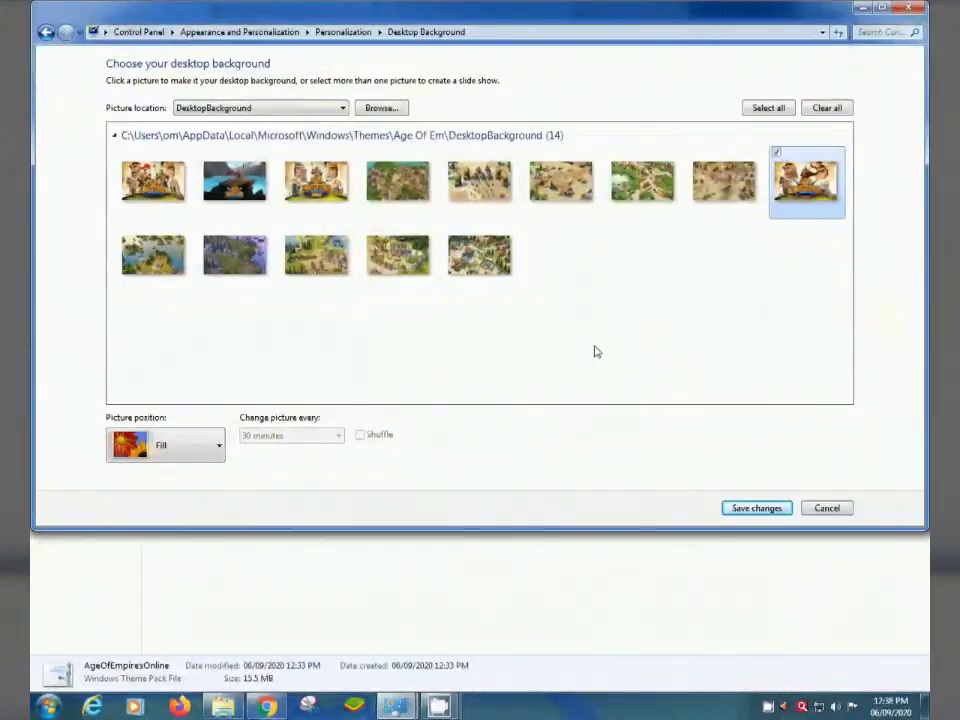
{"action": "left_click", "coordinate": [906, 10]}
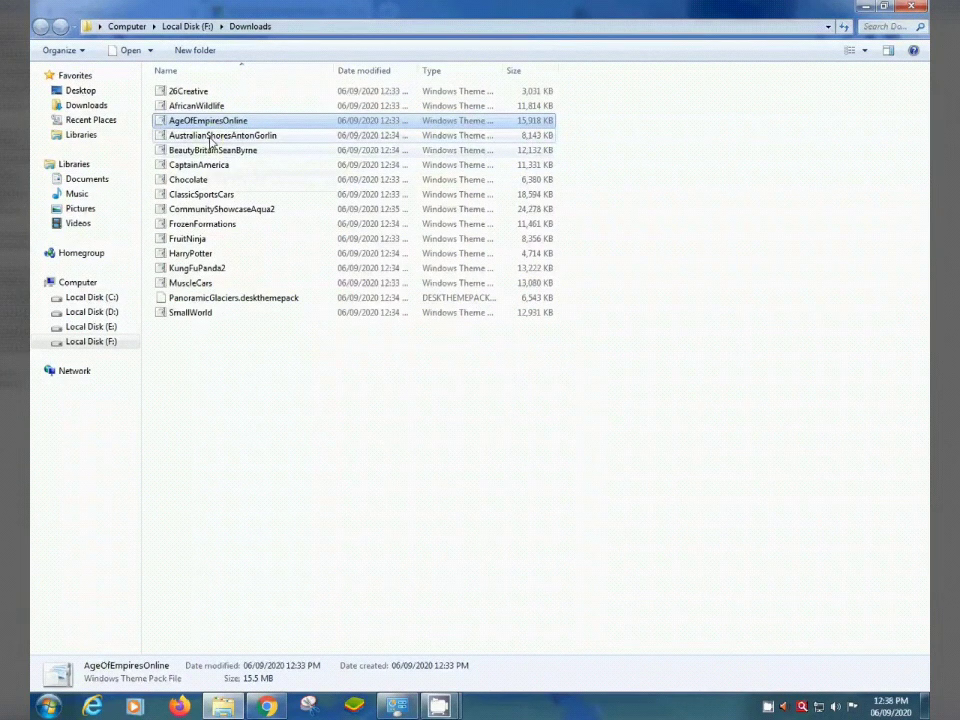
- Apply the Australian Shores theme pack from the Downloads folder and open its desktop background pictures
{"action": "left_click", "coordinate": [212, 138]}
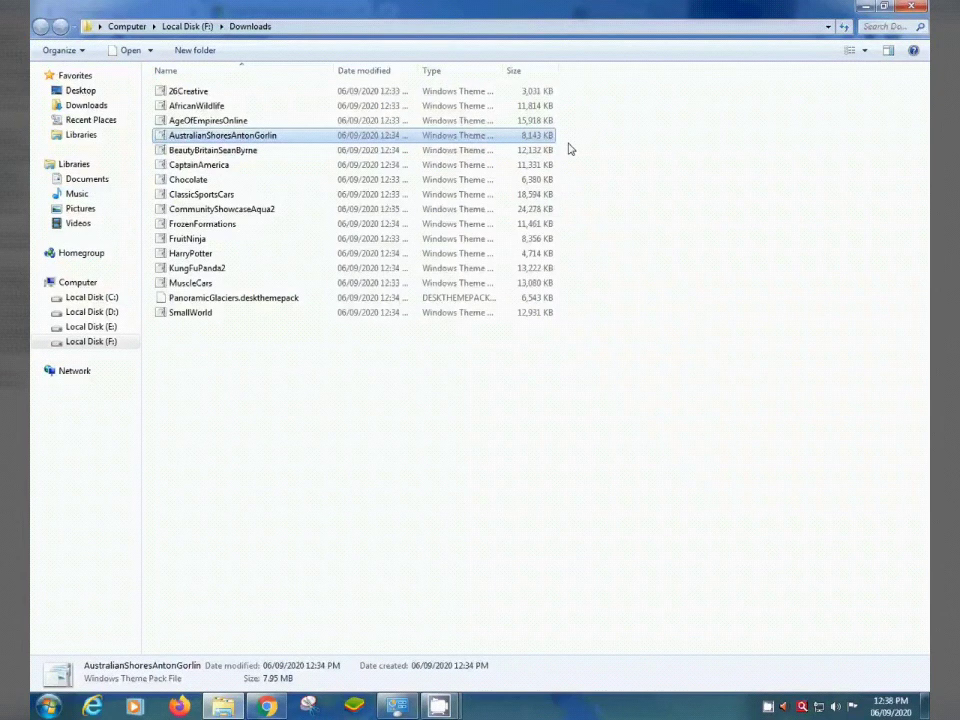
{"action": "key", "text": "Return"}
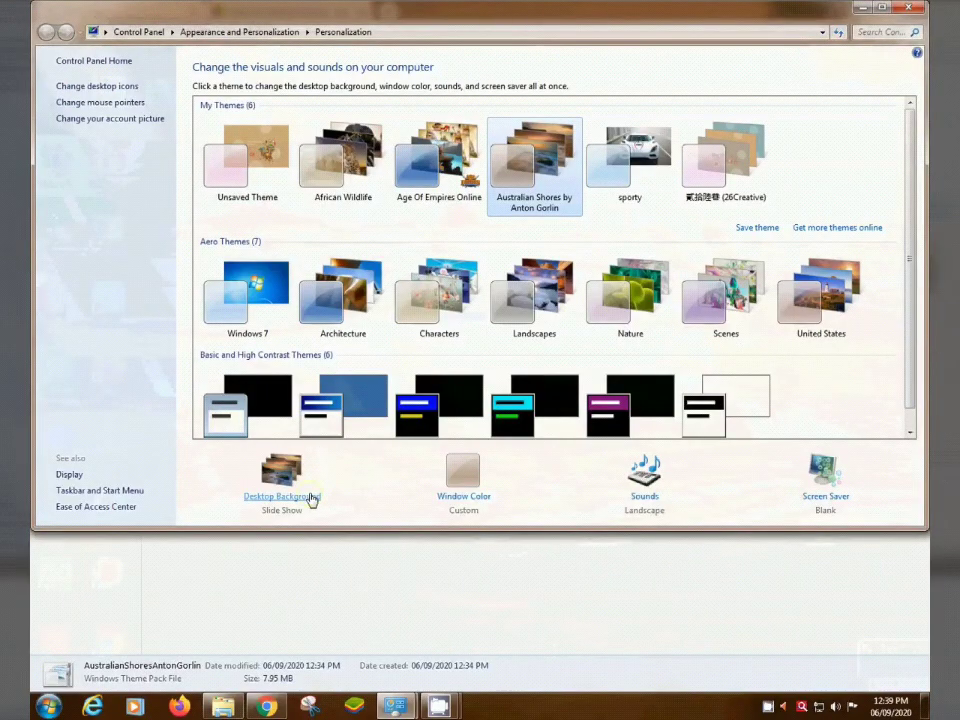
{"action": "left_click", "coordinate": [312, 496]}
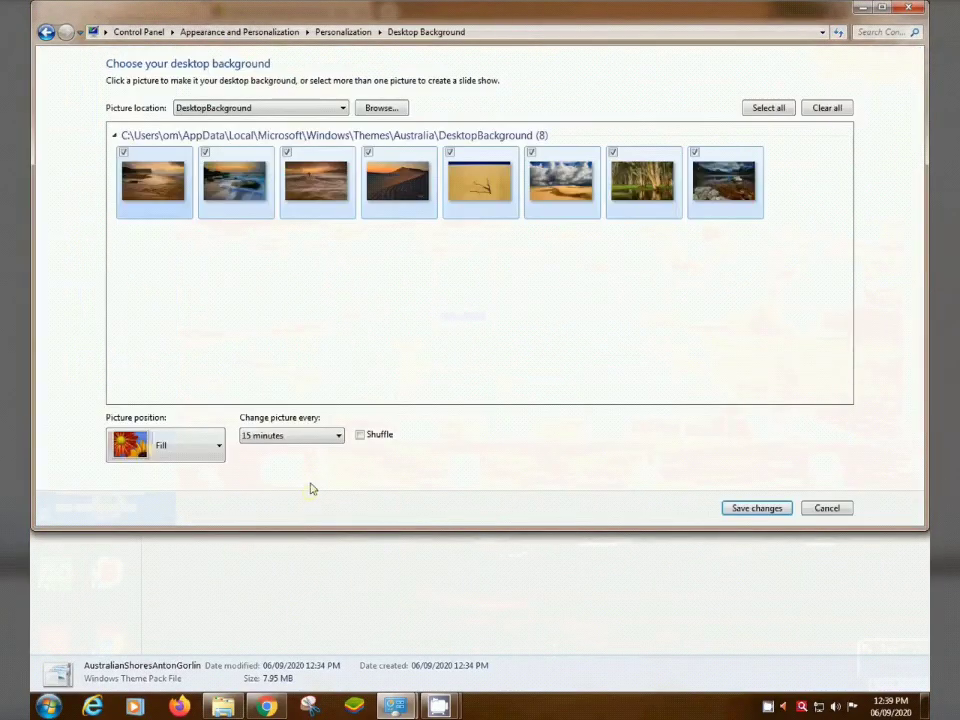
- Try the sand dune picture of the Australian Shores theme as background, then choose only the green forest picture and check the desktop
{"action": "left_click", "coordinate": [405, 200]}
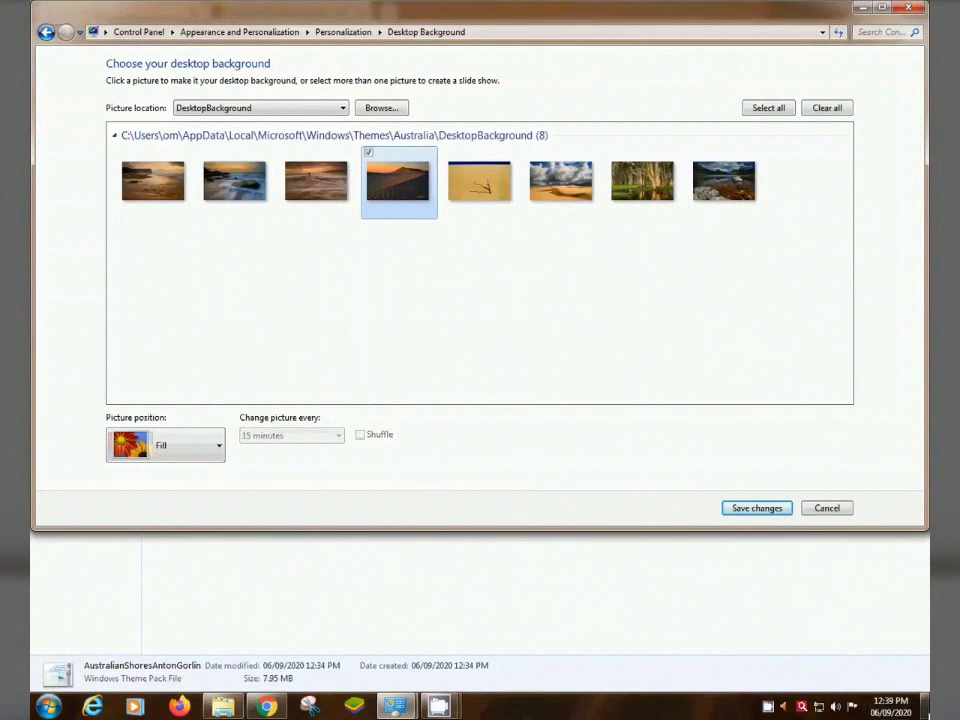
{"action": "mouse_move", "coordinate": [925, 706]}
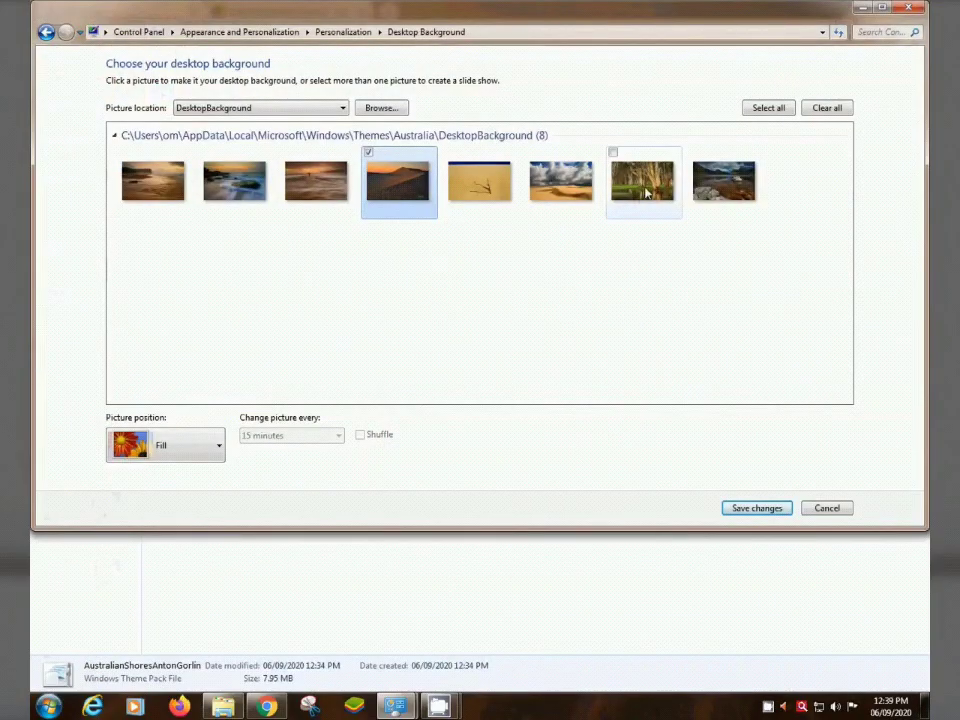
{"action": "left_click", "coordinate": [645, 195]}
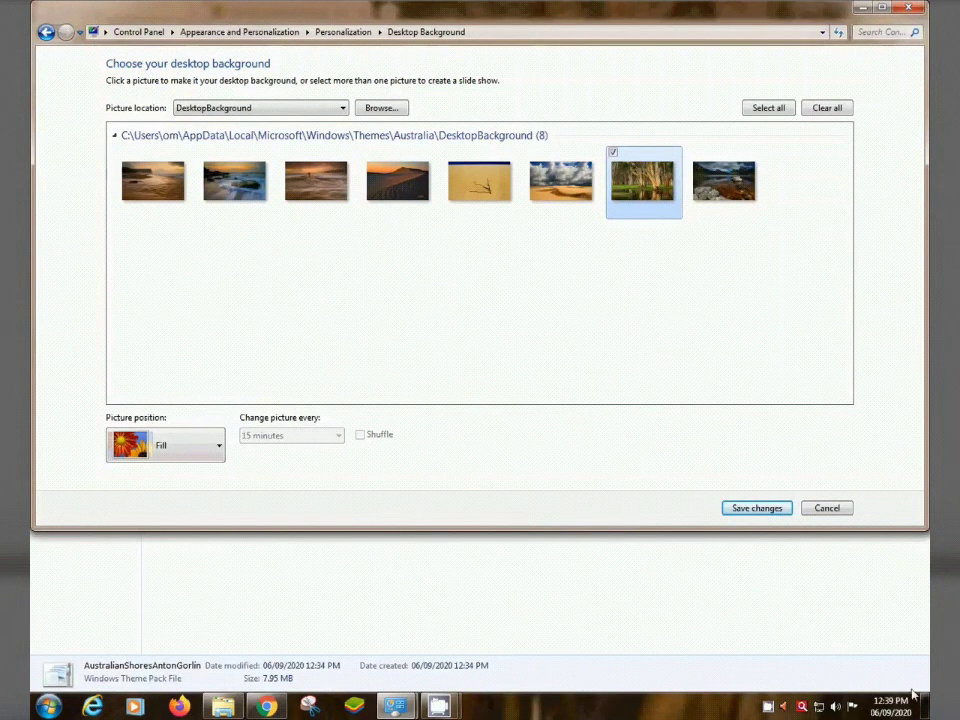
{"action": "mouse_move", "coordinate": [925, 712]}
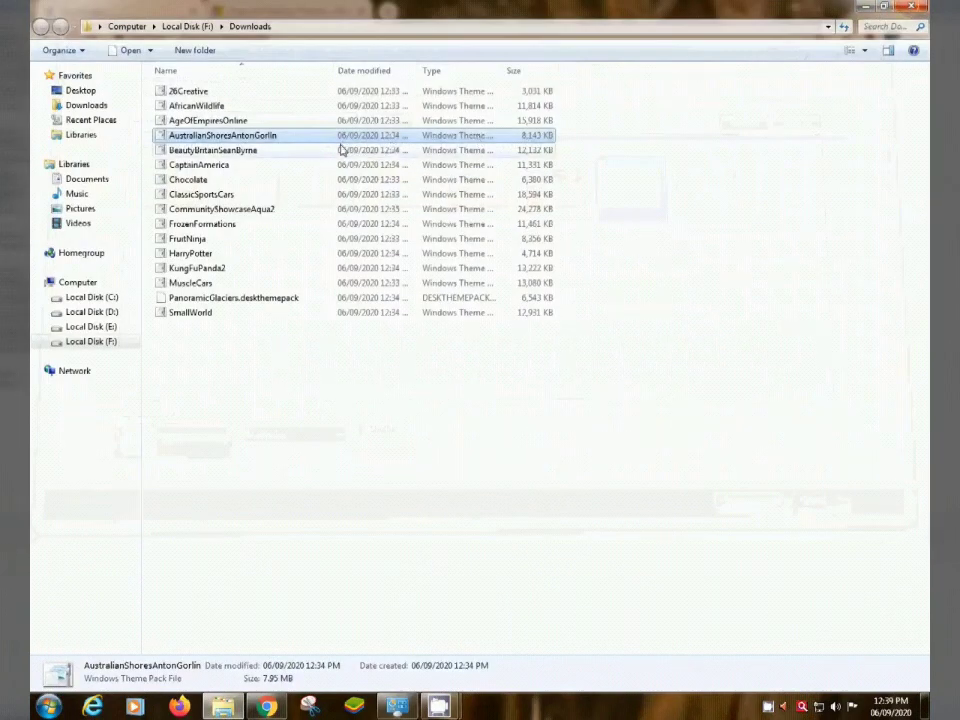
- Apply the Beauty of Britain theme pack from the Downloads folder and check the desktop
{"action": "left_click", "coordinate": [278, 150]}
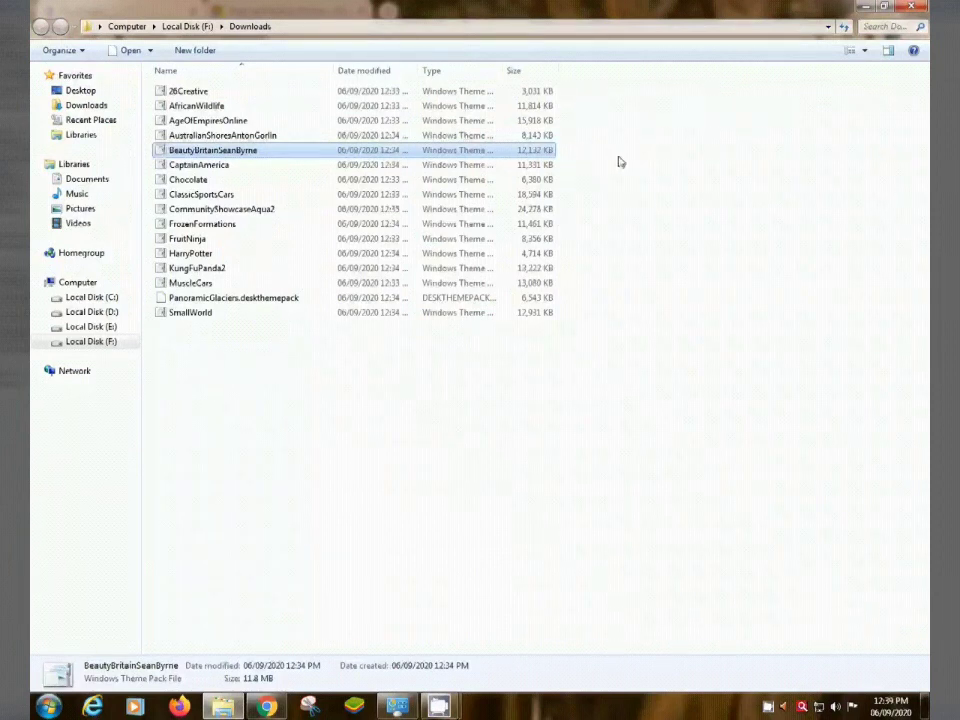
{"action": "right_click", "coordinate": [519, 152]}
{"action": "left_click", "coordinate": [527, 157]}
{"action": "key", "text": "Return"}
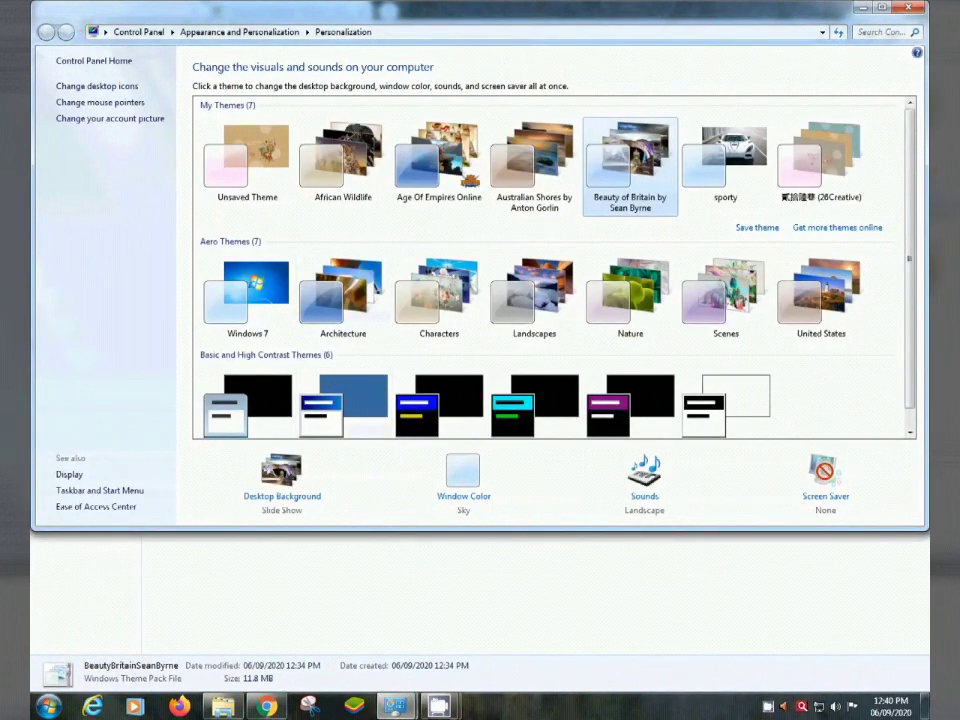
{"action": "mouse_move", "coordinate": [924, 706]}
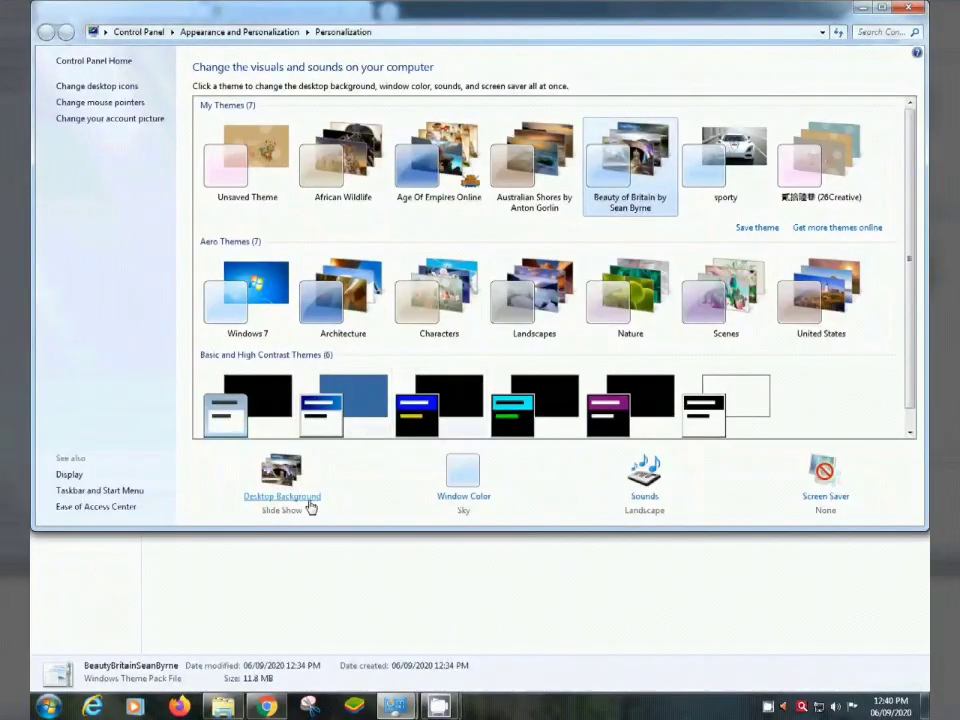
- Try the beach, harbour village and windmill pictures of the Beauty of Britain theme, keep only the purple light-trail picture, and close the window
{"action": "left_click", "coordinate": [316, 499]}
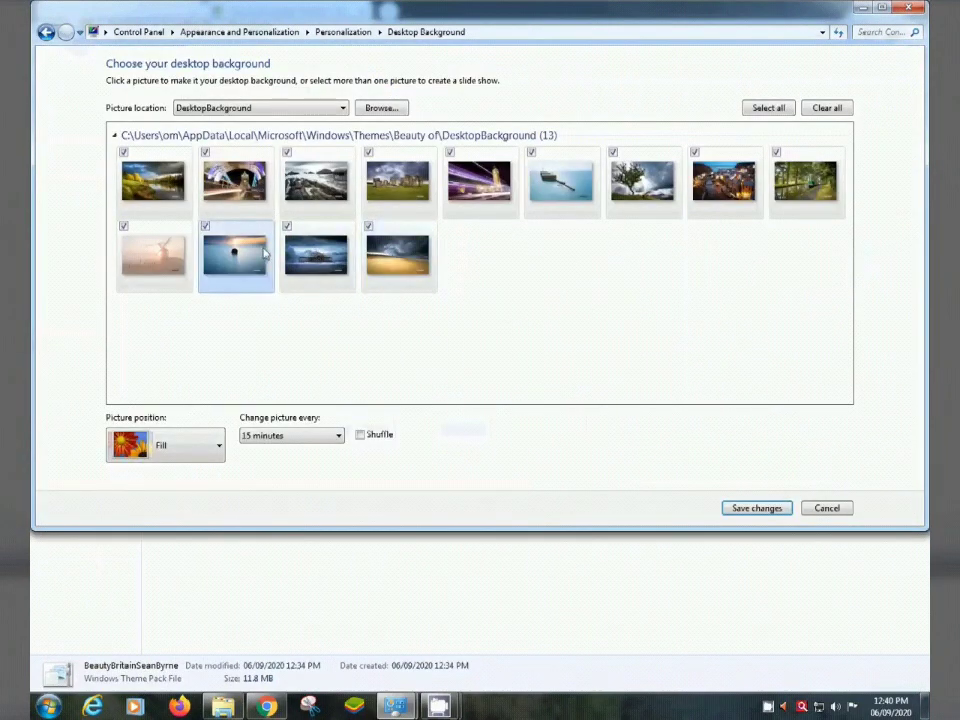
{"action": "left_click", "coordinate": [398, 255]}
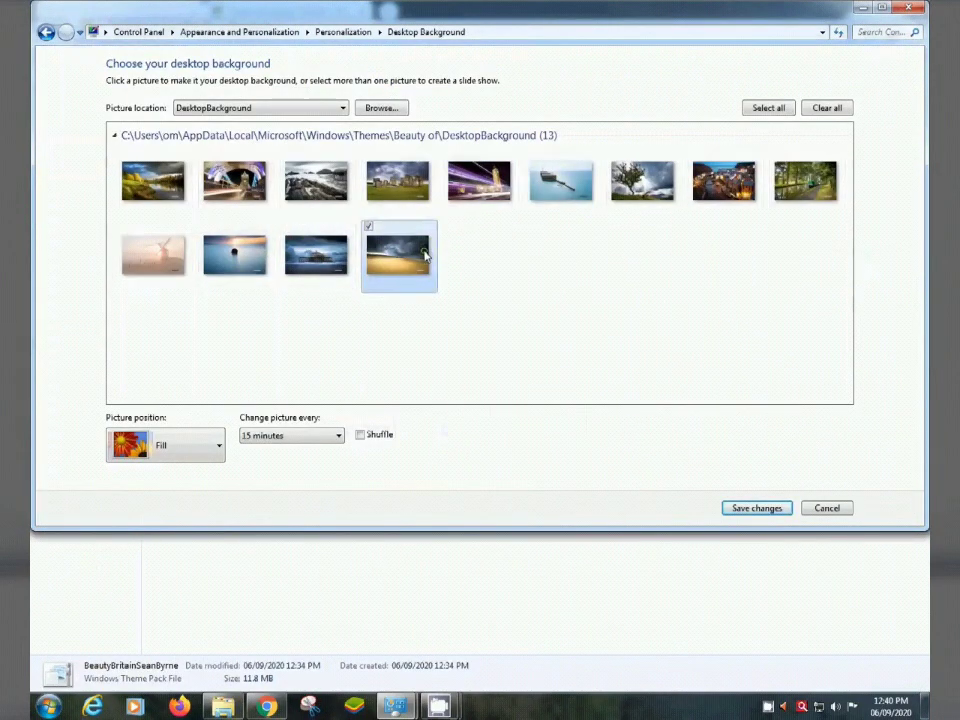
{"action": "mouse_move", "coordinate": [925, 705]}
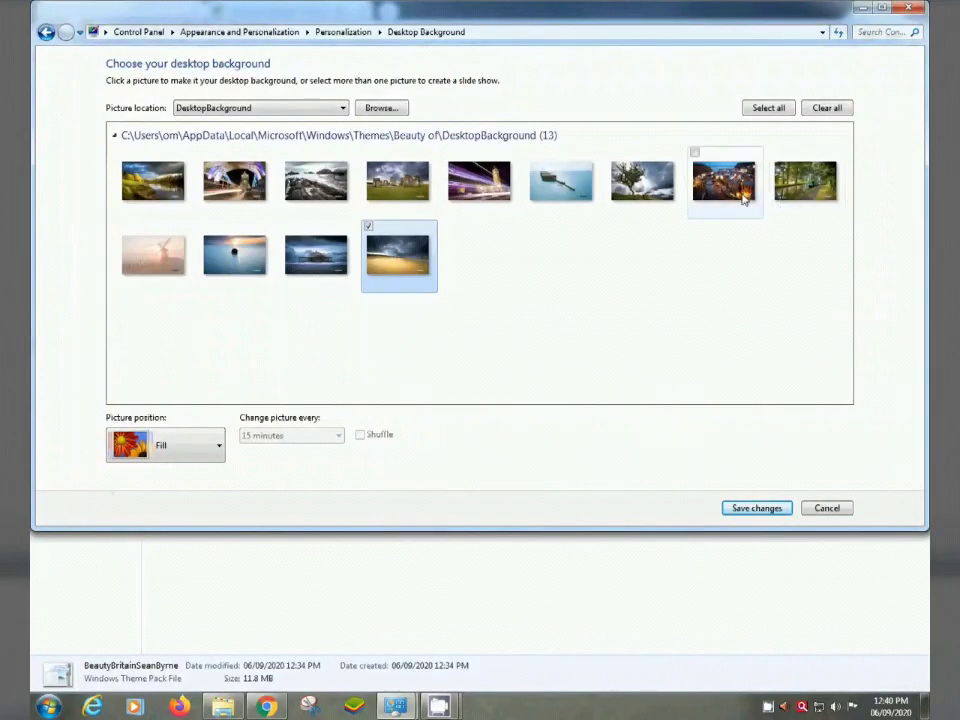
{"action": "left_click", "coordinate": [743, 196]}
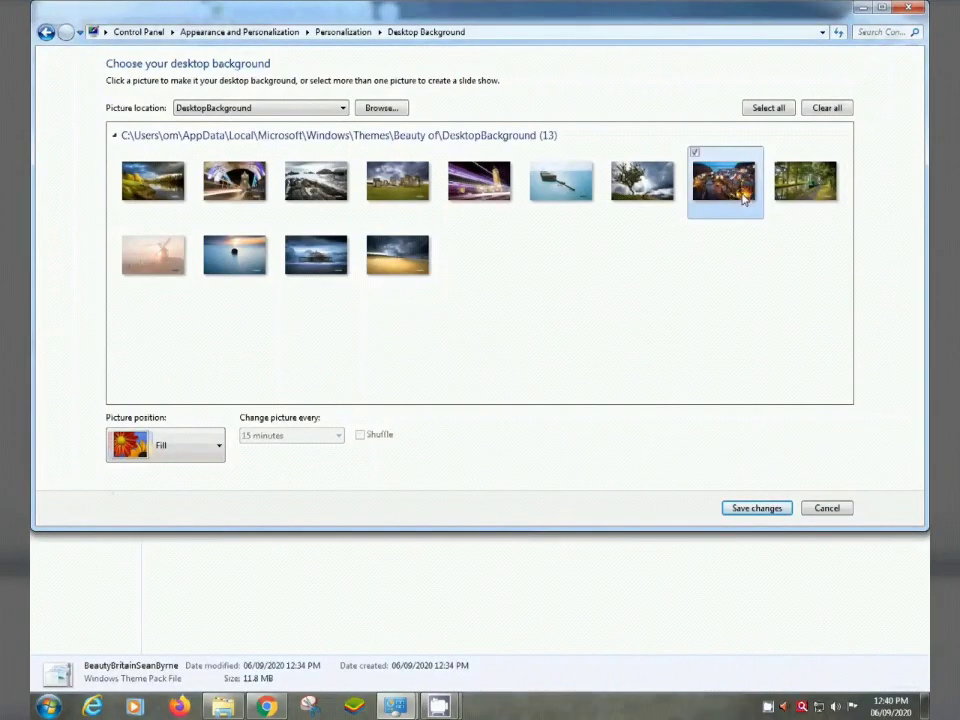
{"action": "mouse_move", "coordinate": [925, 705]}
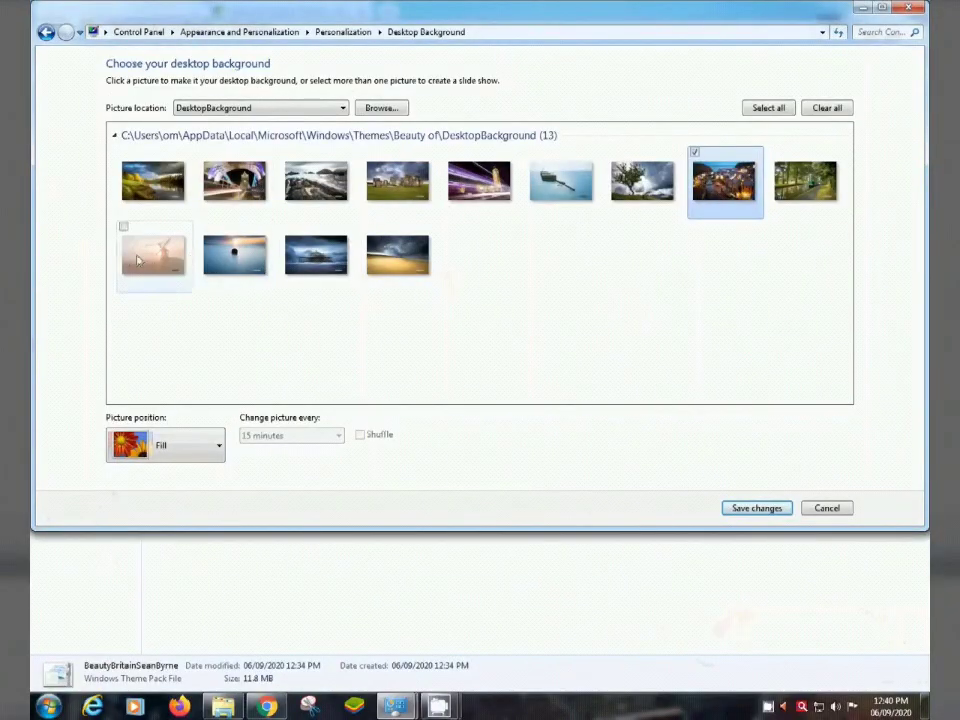
{"action": "left_click", "coordinate": [138, 261]}
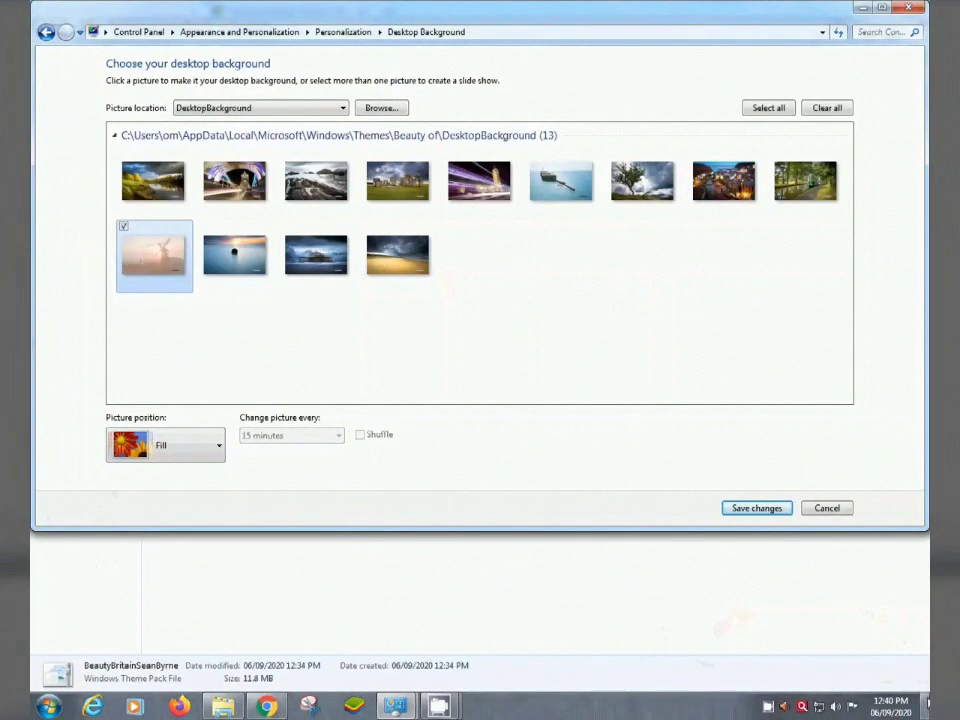
{"action": "mouse_move", "coordinate": [926, 703]}
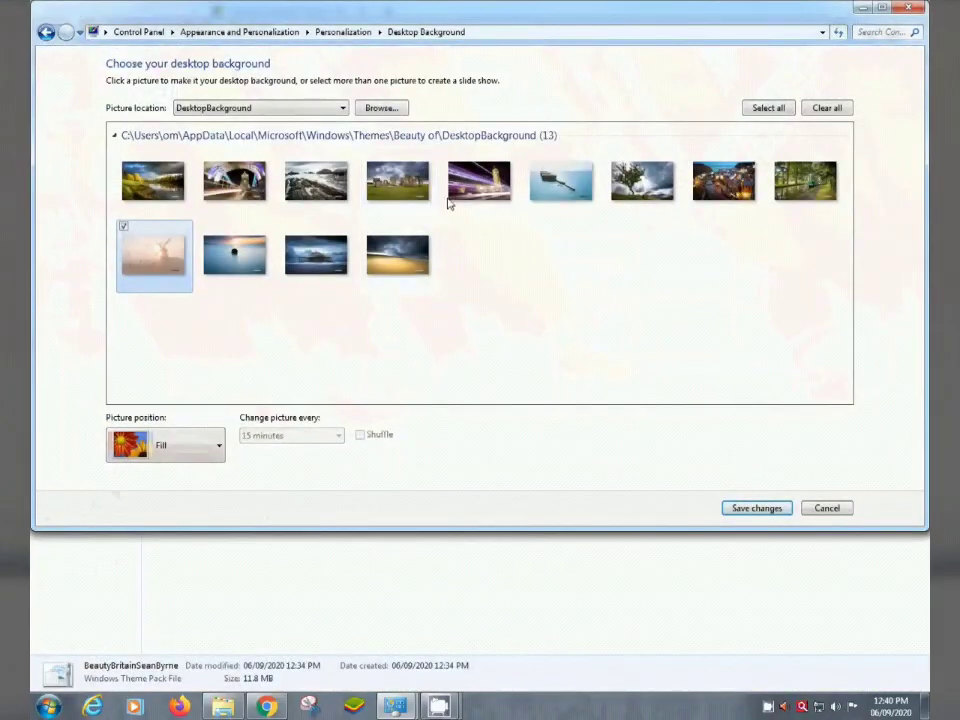
{"action": "left_click", "coordinate": [457, 200]}
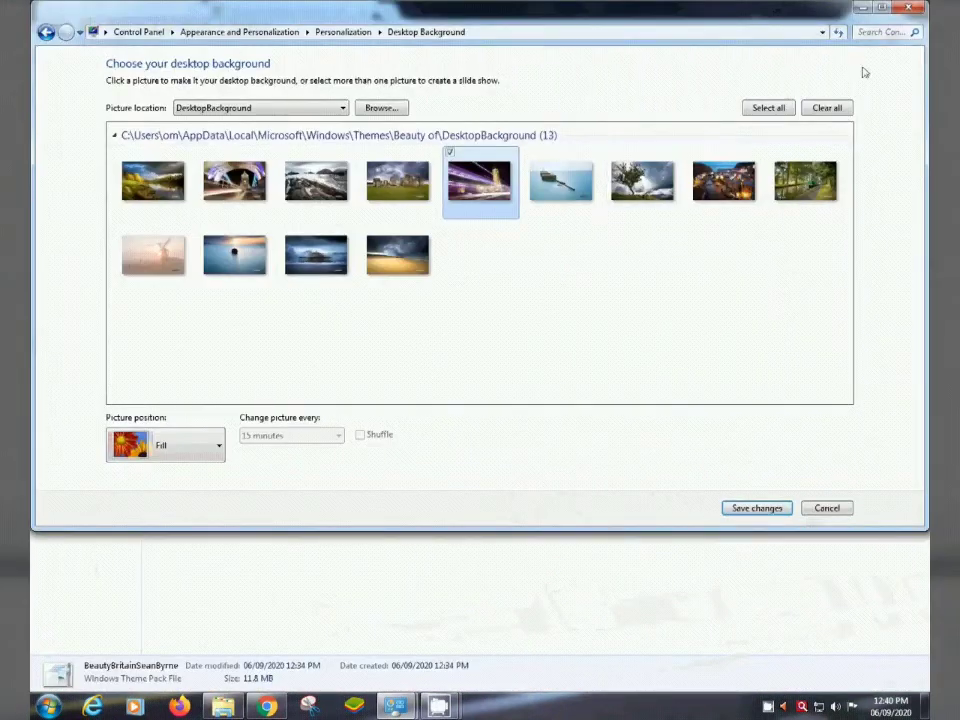
{"action": "left_click", "coordinate": [909, 8]}
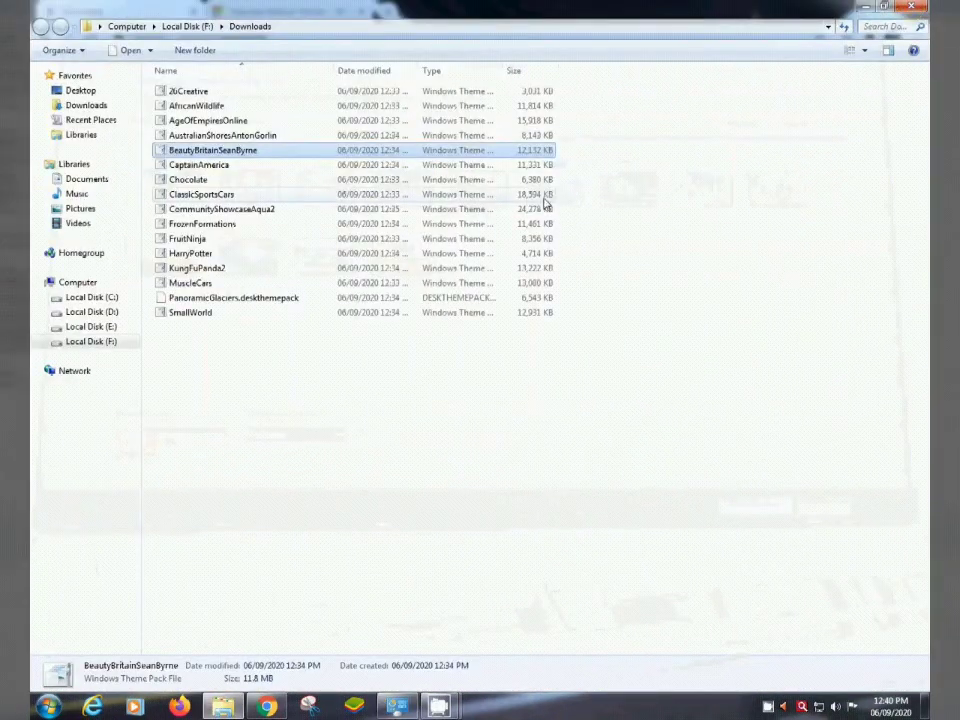
- Apply the CaptainAmerica theme pack, check the desktop, and minimize the Personalization window to return to the Downloads folder
{"action": "left_click", "coordinate": [238, 167]}
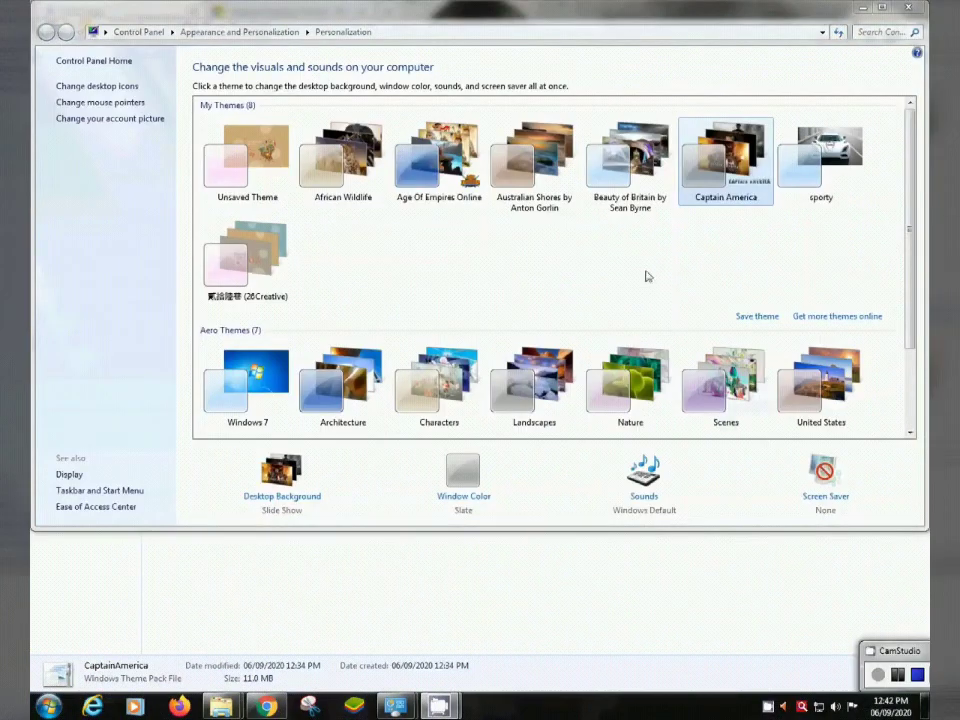
{"action": "mouse_move", "coordinate": [924, 705]}
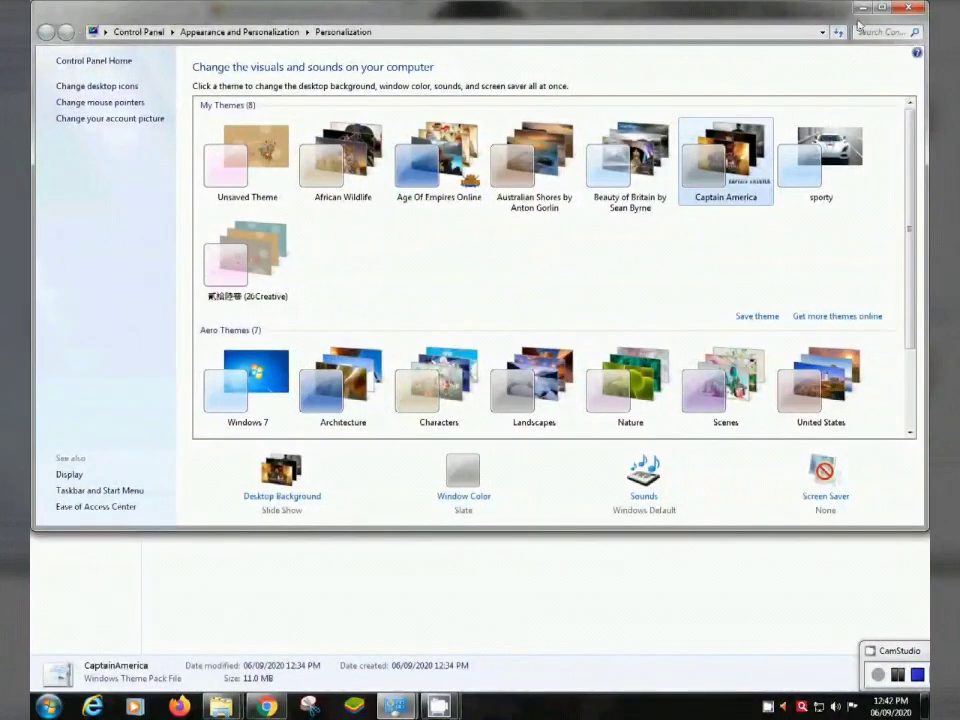
{"action": "left_click", "coordinate": [864, 8]}
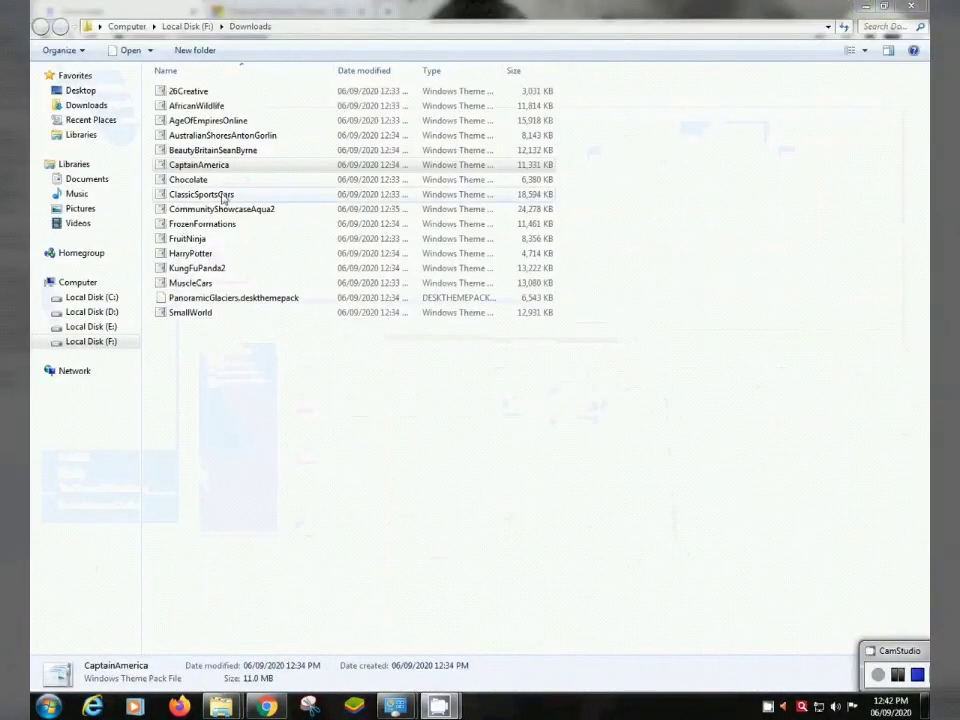
- Apply the Chocolate theme pack from the Downloads folder and check the desktop
{"action": "left_click", "coordinate": [210, 181]}
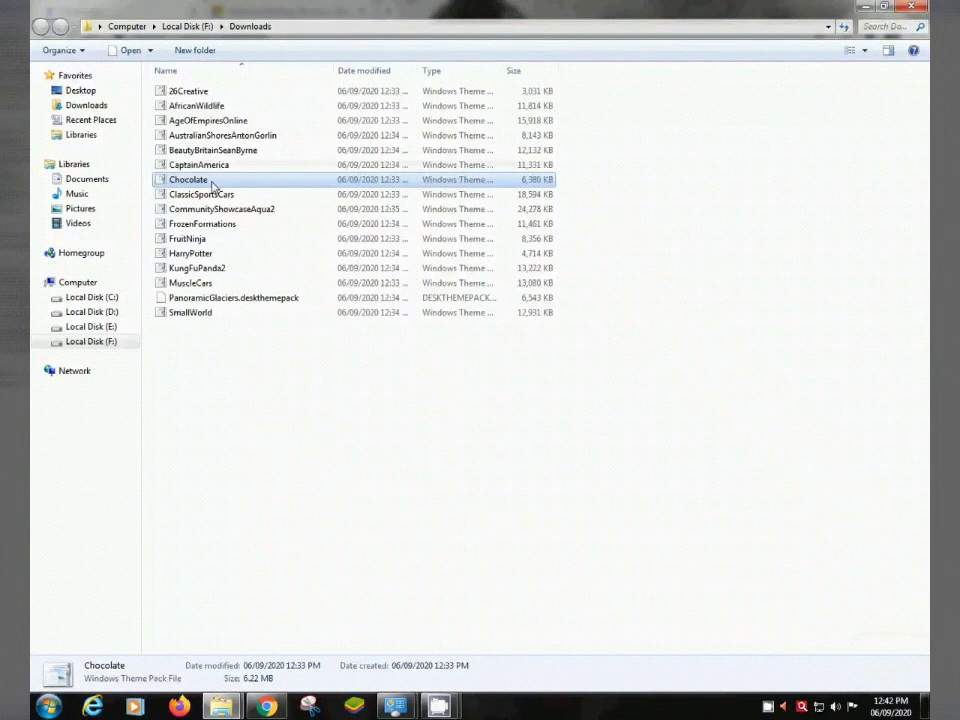
{"action": "double_click", "coordinate": [212, 186]}
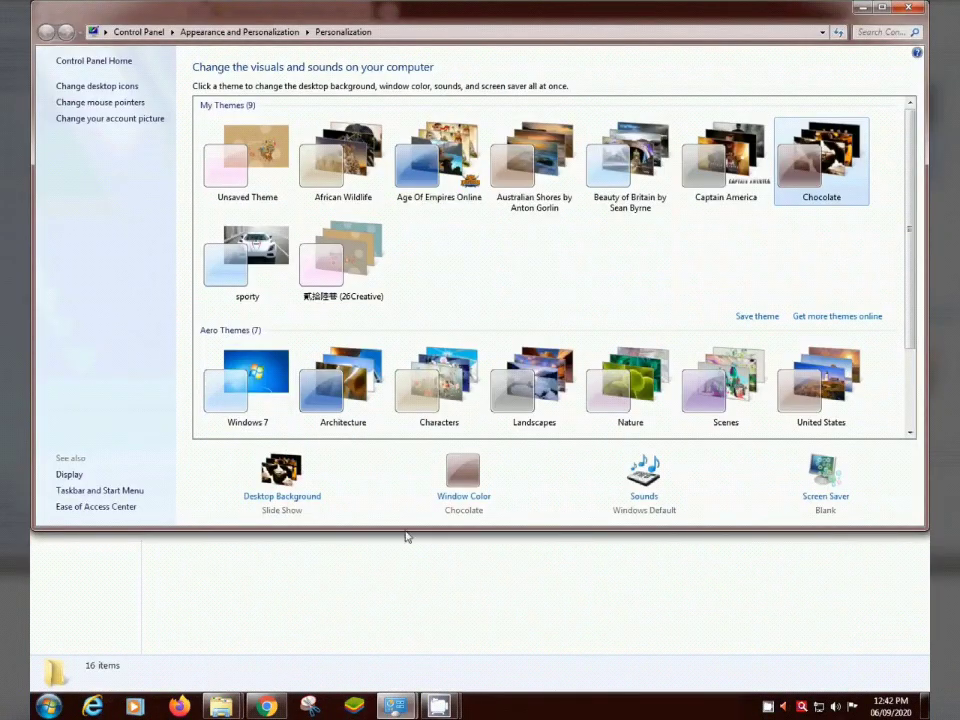
{"action": "mouse_move", "coordinate": [925, 705]}
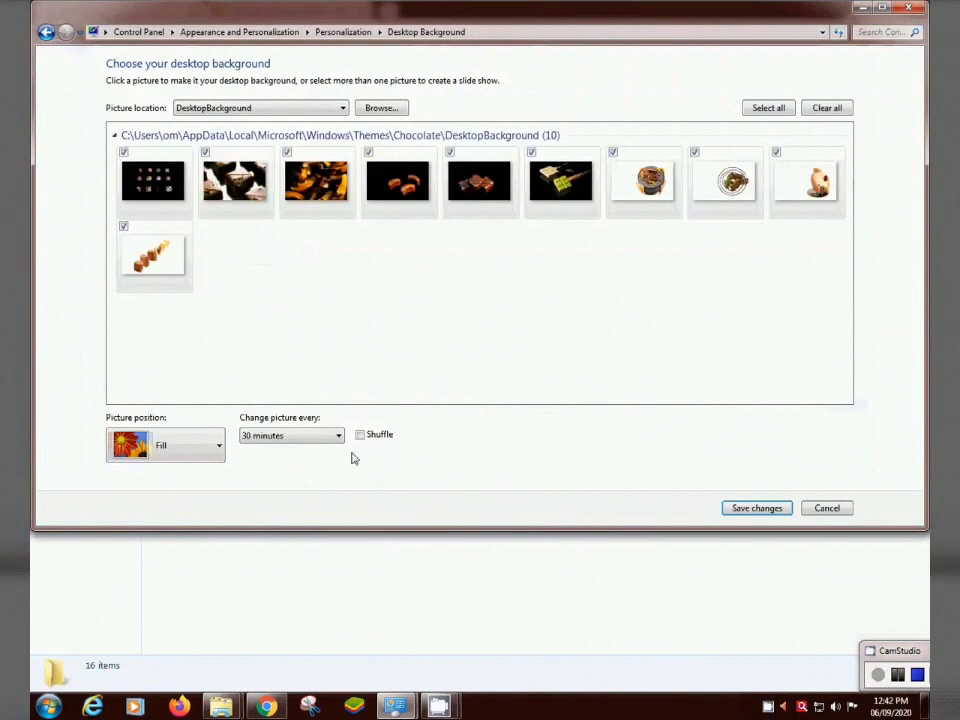
- Try two white-background pictures of the Chocolate theme, the seventh and then the ninth, checking the desktop each time, and close the window
{"action": "left_click", "coordinate": [655, 188]}
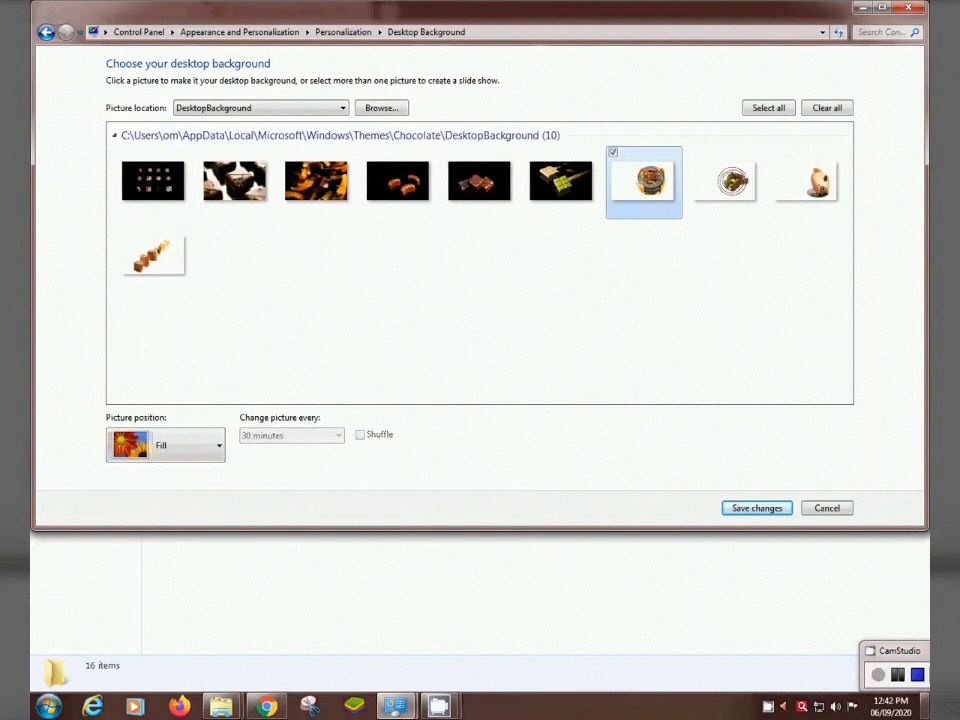
{"action": "mouse_move", "coordinate": [926, 706]}
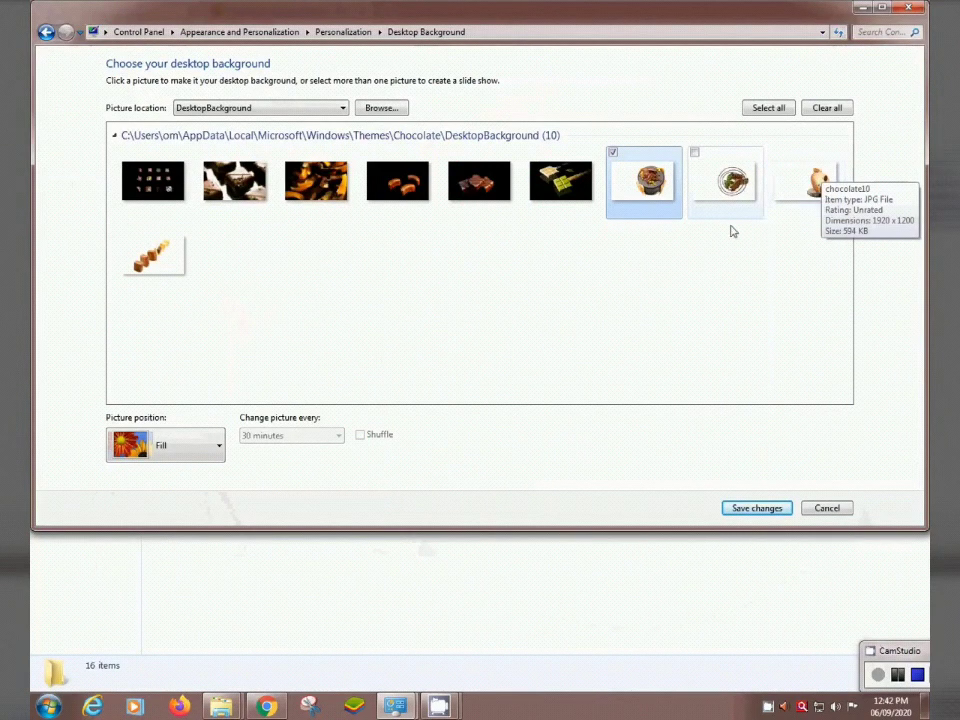
{"action": "left_click", "coordinate": [782, 198]}
{"action": "mouse_move", "coordinate": [926, 706]}
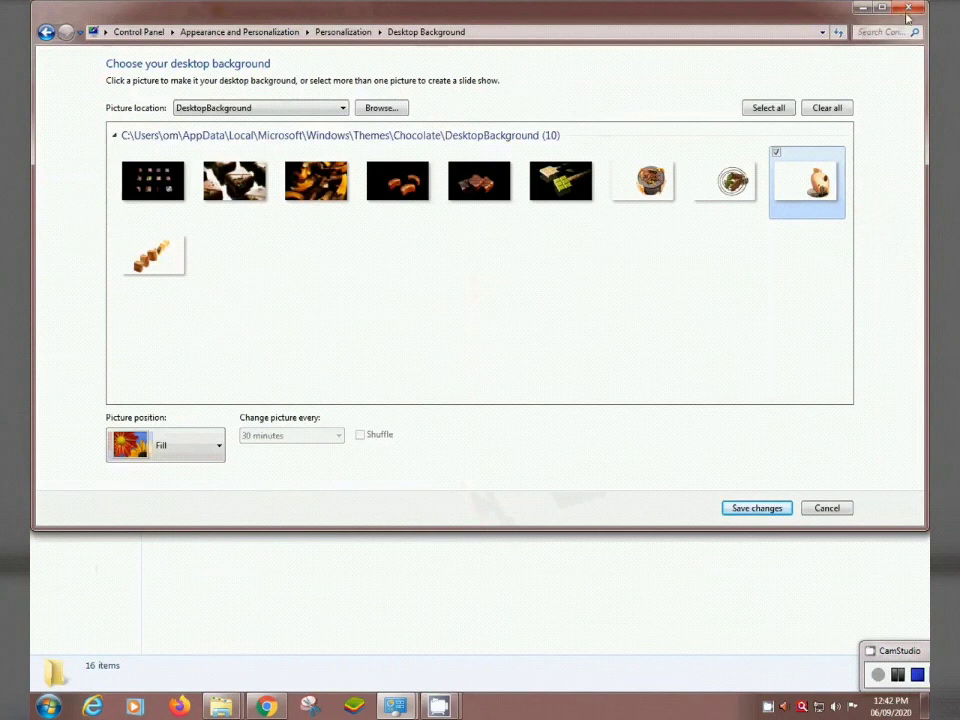
{"action": "left_click", "coordinate": [907, 10]}
- Apply the ClassicSportsCars theme pack from the Downloads folder and check the desktop
{"action": "left_click", "coordinate": [203, 196]}
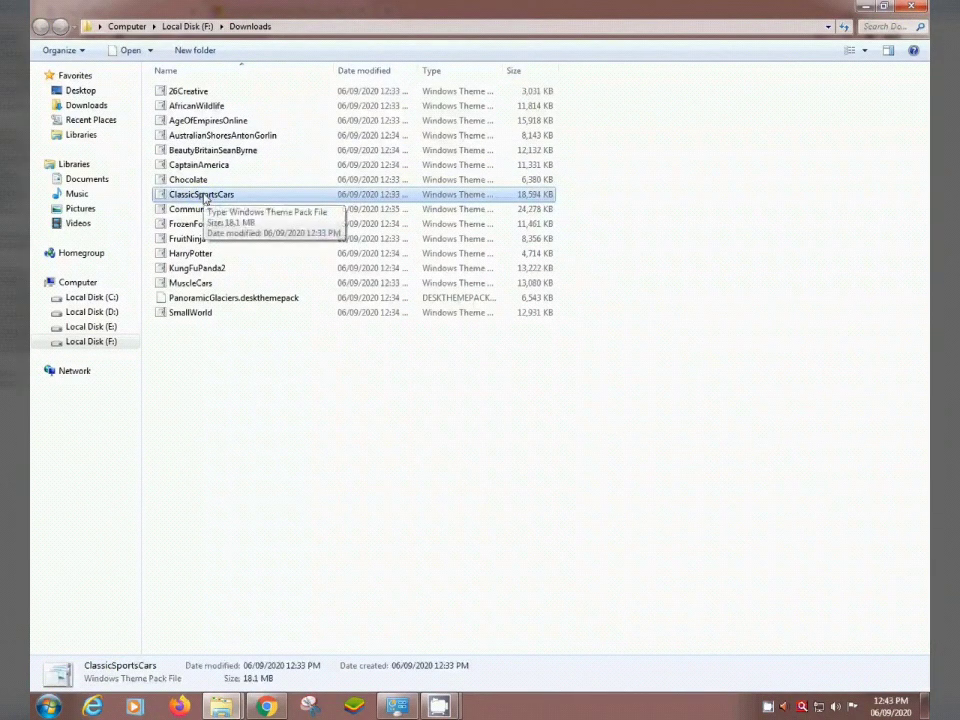
{"action": "left_click", "coordinate": [305, 430]}
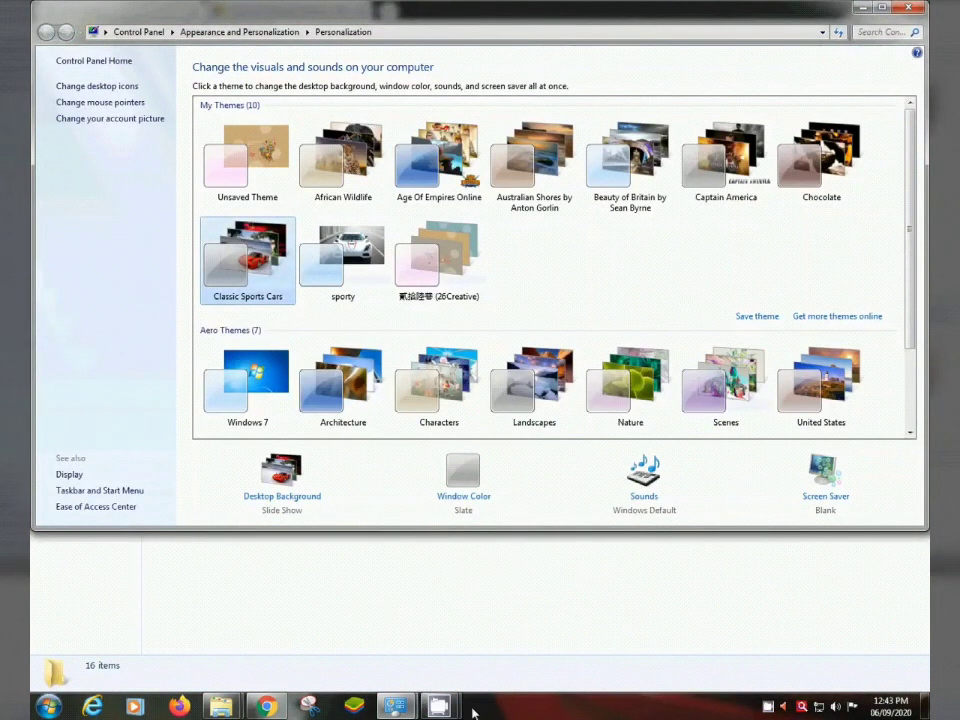
{"action": "mouse_move", "coordinate": [926, 708]}
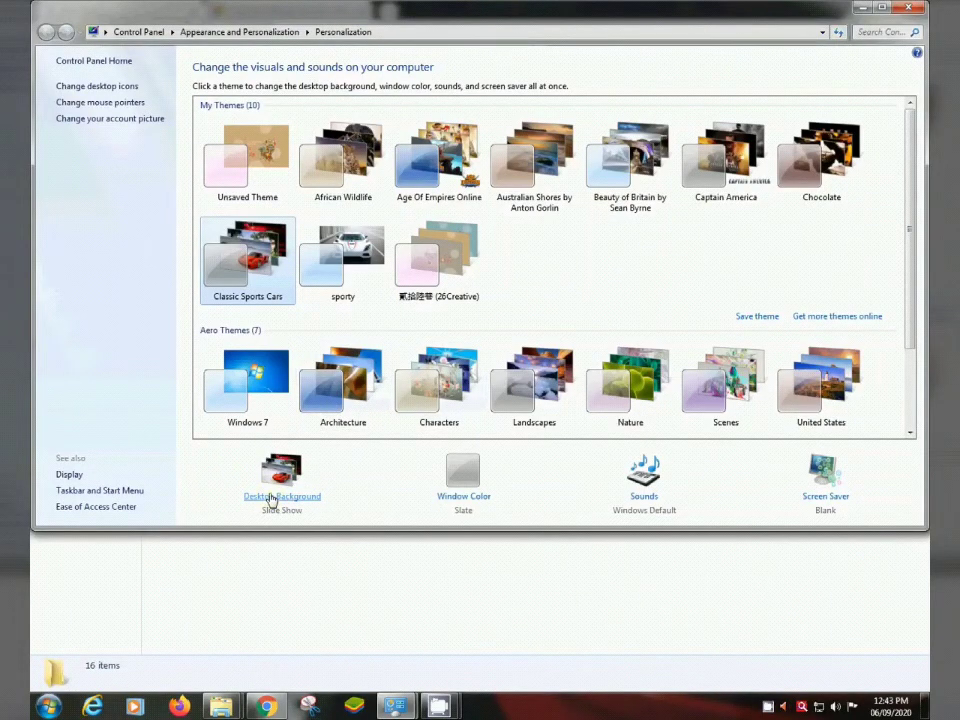
- Set only the red Ferrari picture of the Classic Sports Cars theme as desktop background and check the desktop
{"action": "left_click", "coordinate": [270, 497]}
{"action": "double_click", "coordinate": [234, 200]}
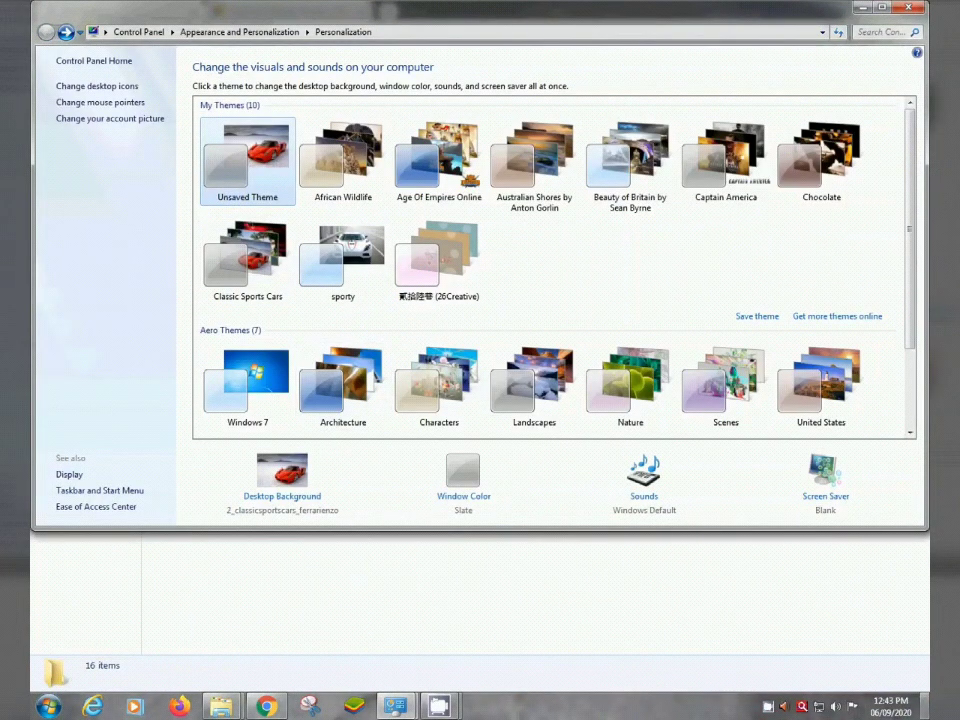
{"action": "mouse_move", "coordinate": [925, 702]}
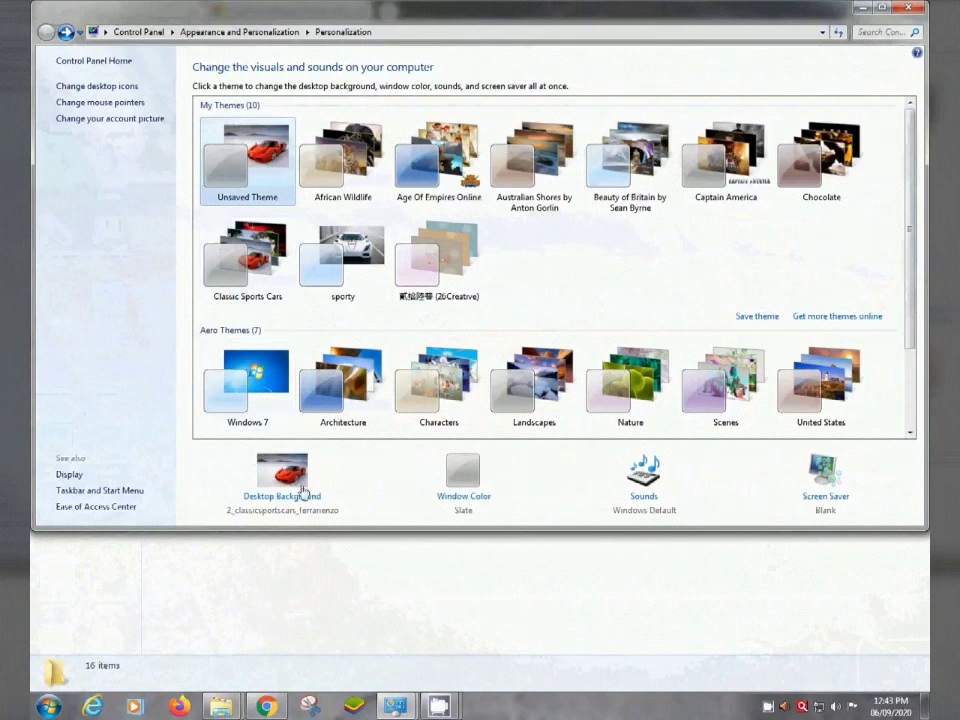
- Reapply the Classic Sports Cars theme and try its silver convertible and red open race car pictures as background, checking the desktop
{"action": "left_click", "coordinate": [250, 268]}
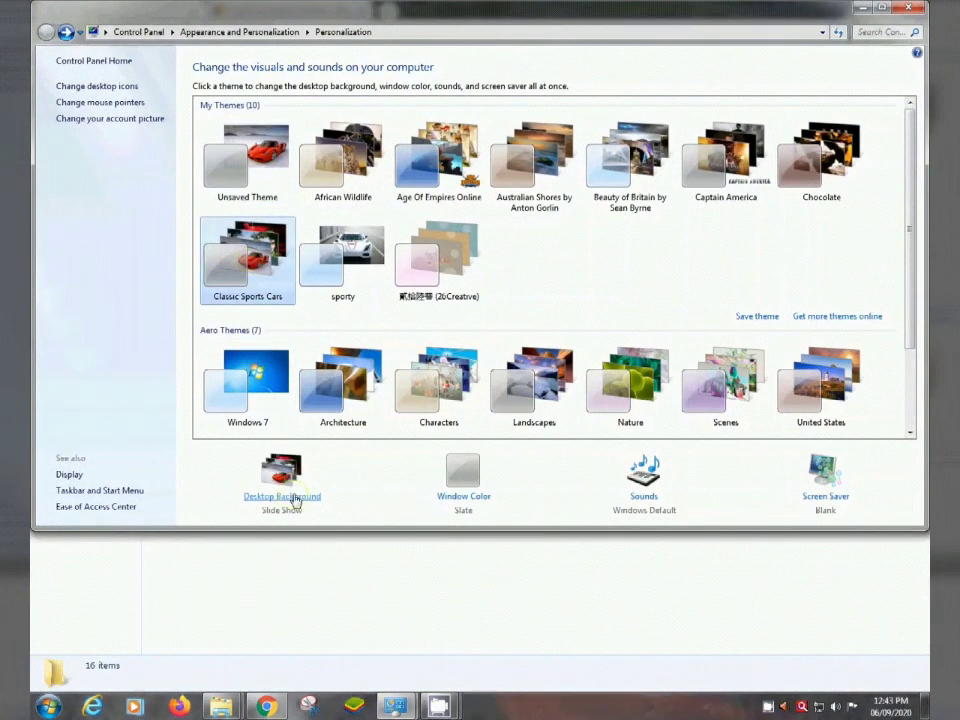
{"action": "left_click", "coordinate": [289, 492]}
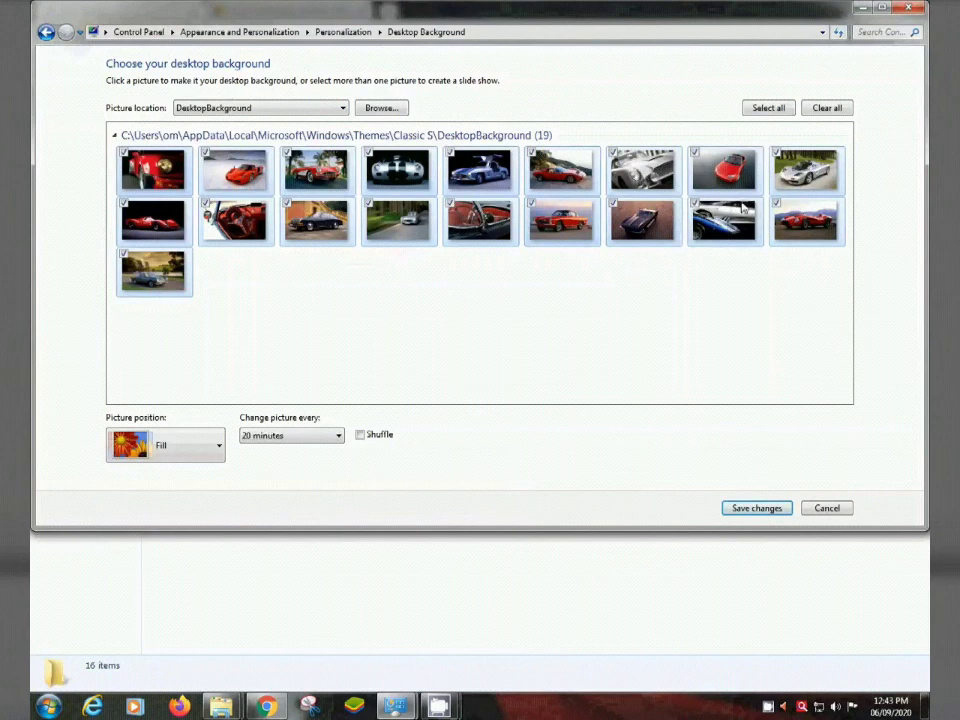
{"action": "left_click", "coordinate": [797, 178]}
{"action": "mouse_move", "coordinate": [921, 702]}
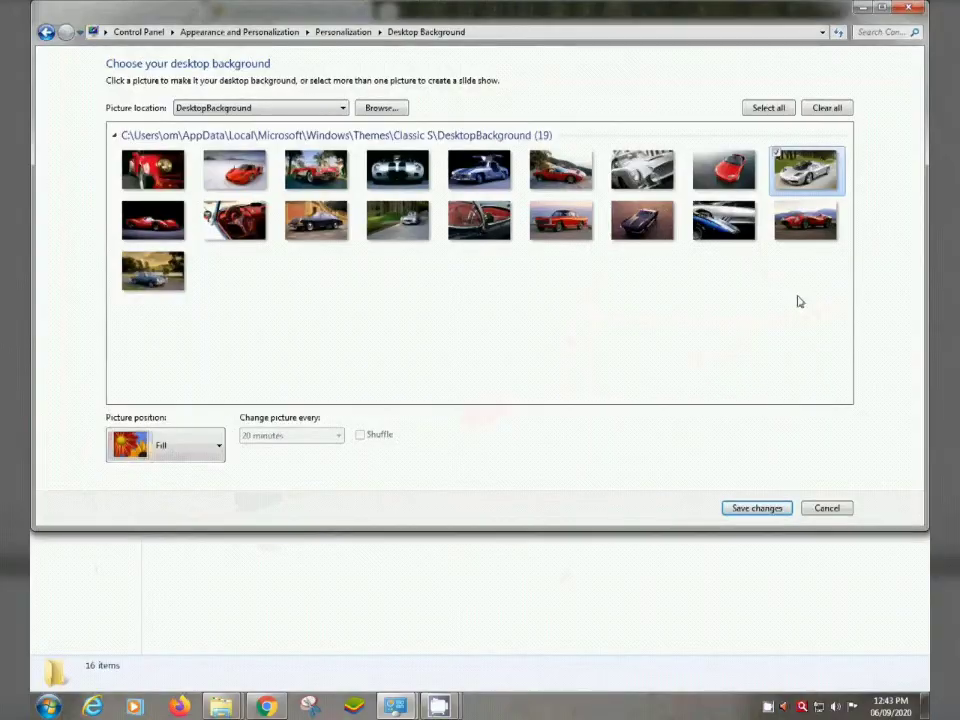
{"action": "left_click", "coordinate": [806, 238]}
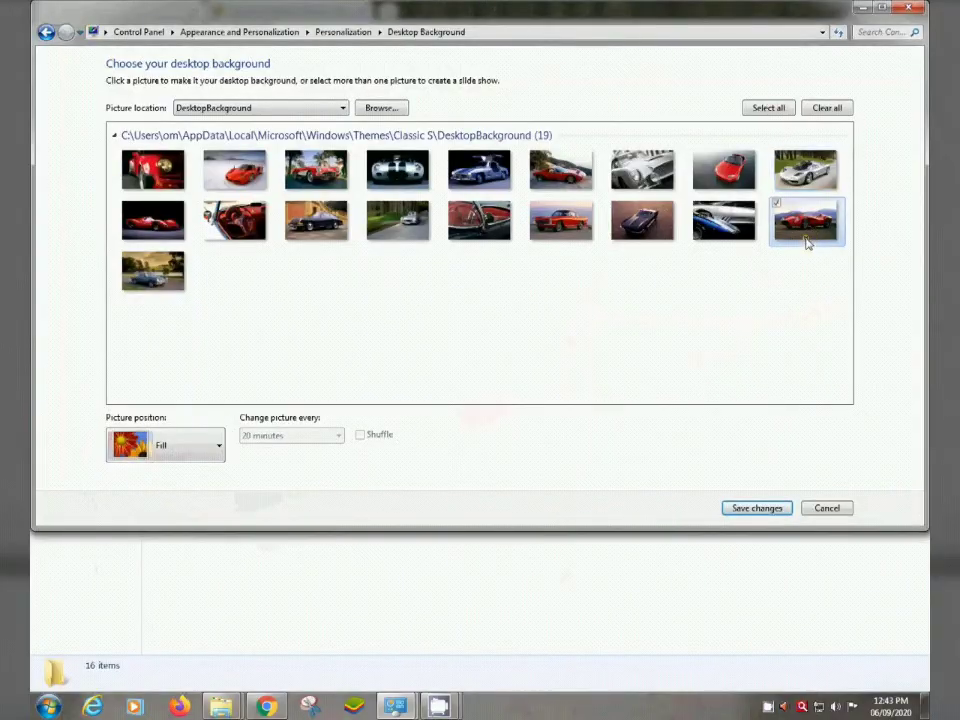
{"action": "mouse_move", "coordinate": [926, 711]}
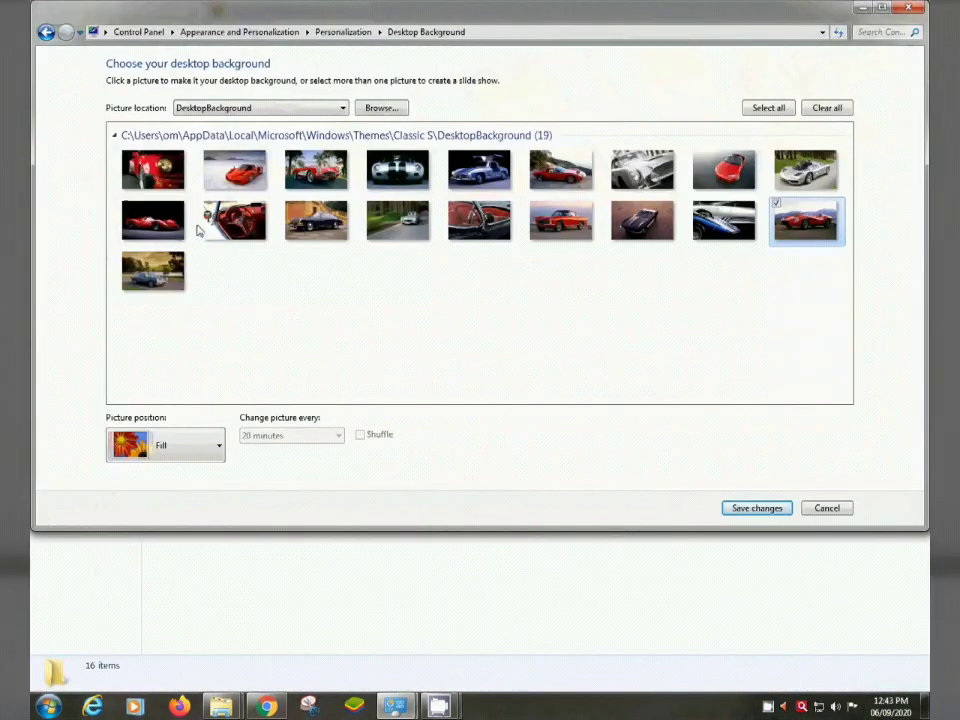
- Try the silver Mercedes forest road picture, switch to the dark front view of the striped car, and close the window
{"action": "left_click", "coordinate": [397, 221]}
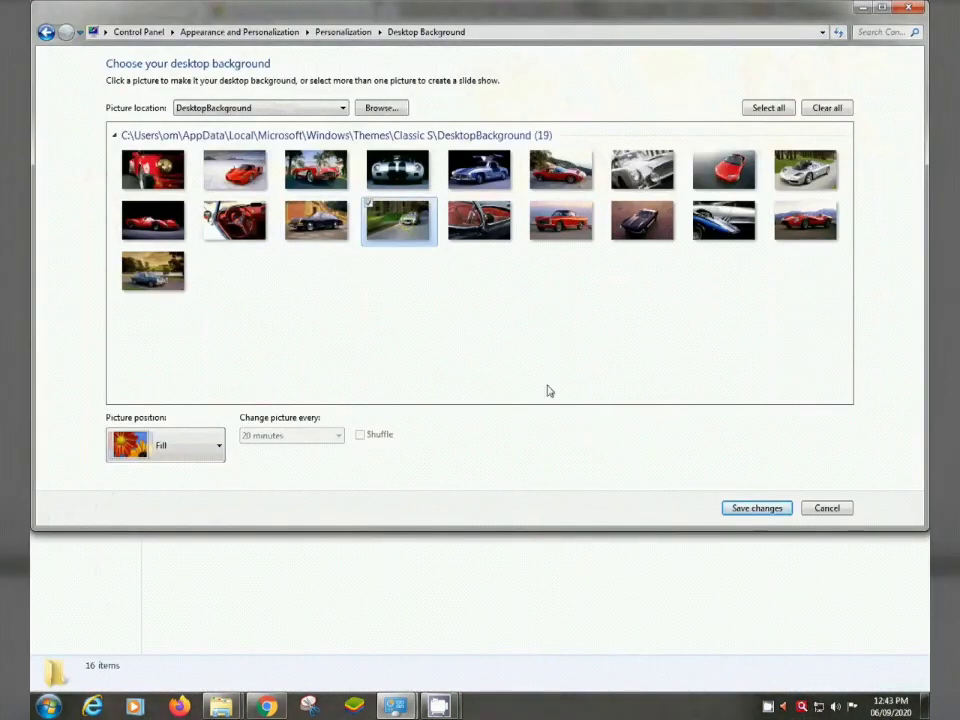
{"action": "mouse_move", "coordinate": [926, 711]}
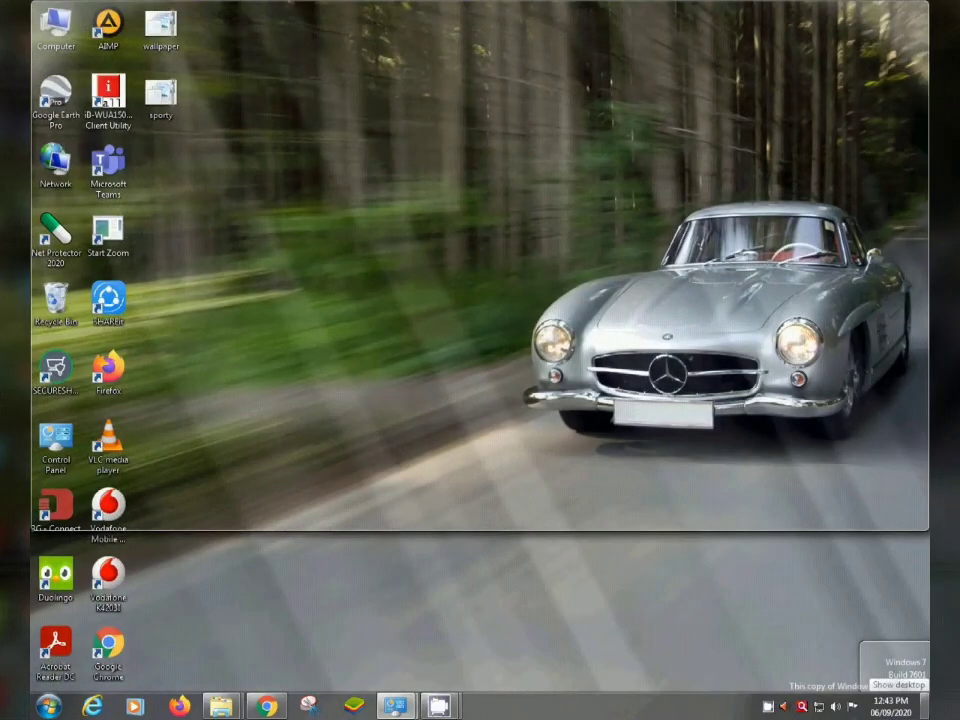
{"action": "key", "text": "Up"}
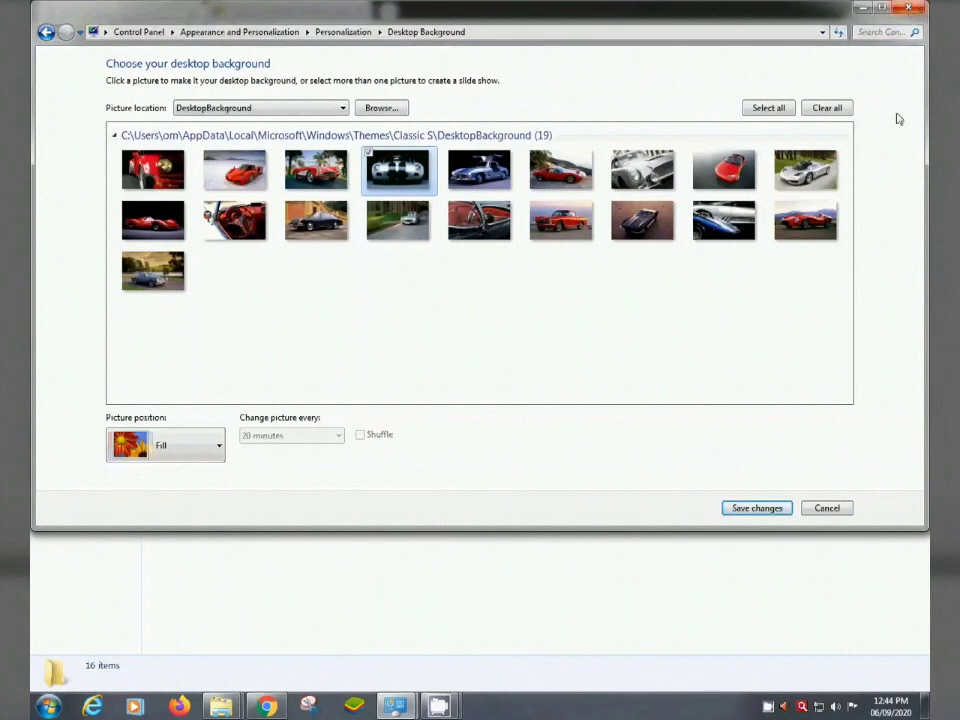
{"action": "left_click", "coordinate": [906, 11]}
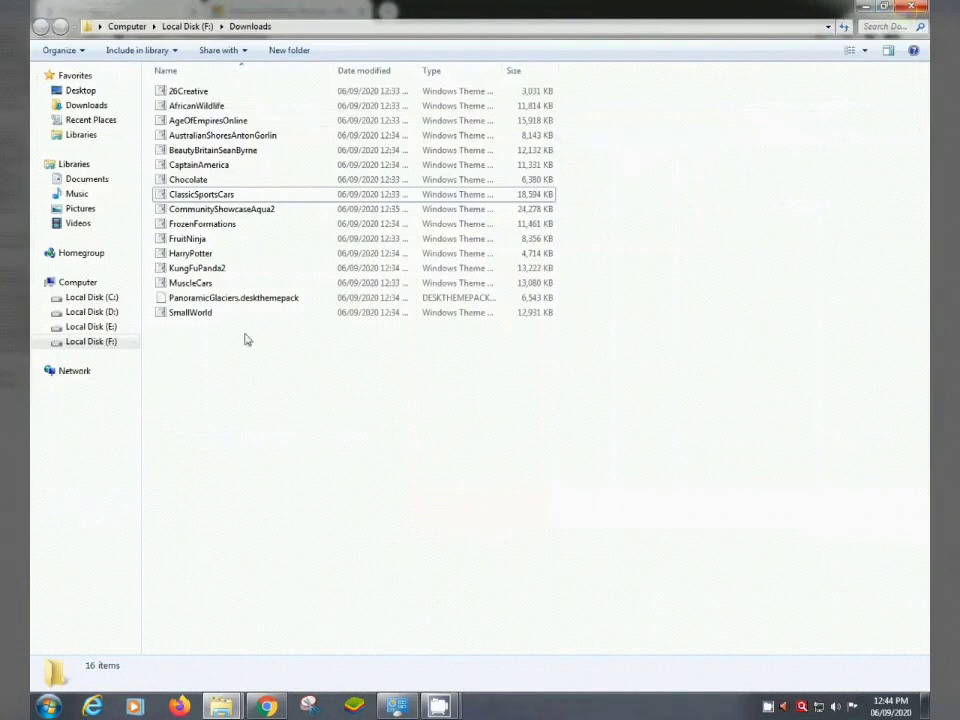
- Apply the CommunityShowcaseAqua2 theme pack and bring its Personalization window back in front of the Downloads folder
{"action": "left_click", "coordinate": [212, 212]}
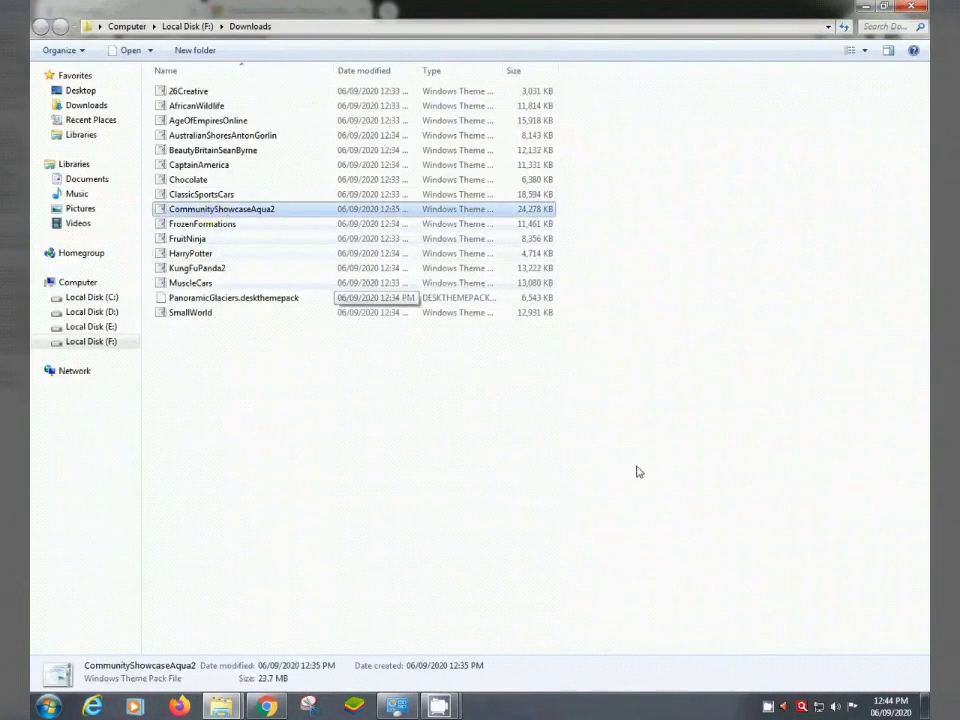
{"action": "left_click", "coordinate": [744, 327]}
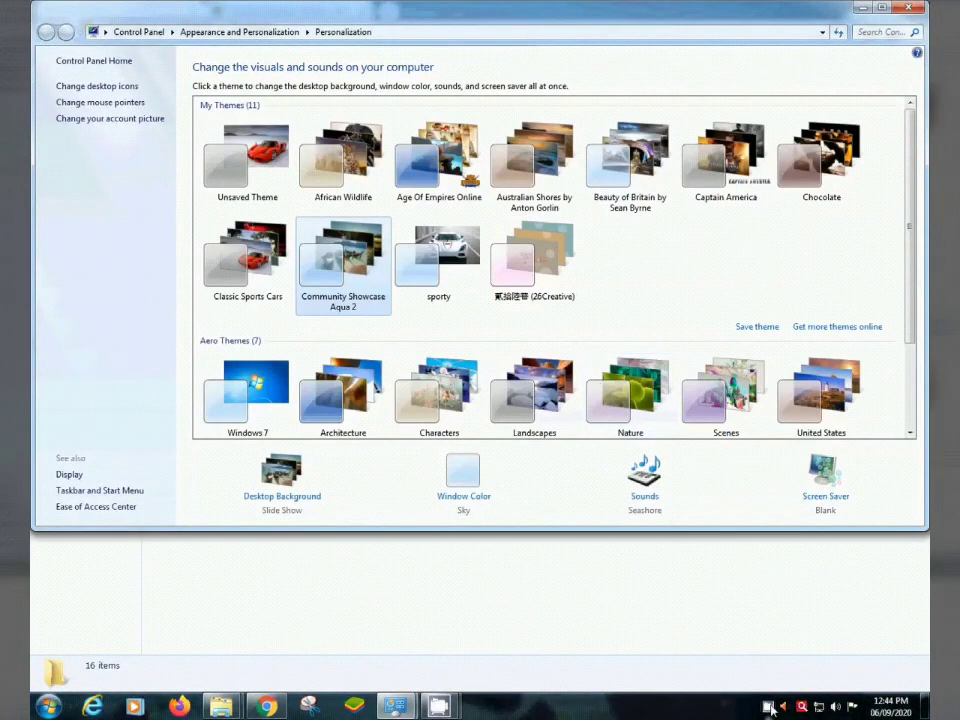
{"action": "left_click", "coordinate": [590, 620]}
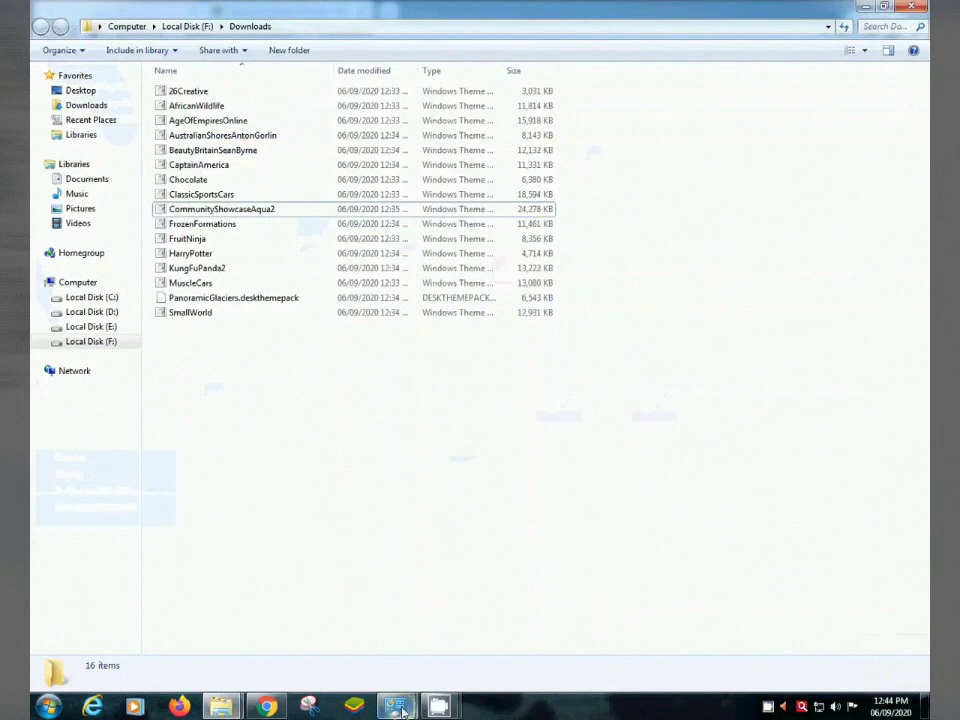
{"action": "mouse_move", "coordinate": [395, 706]}
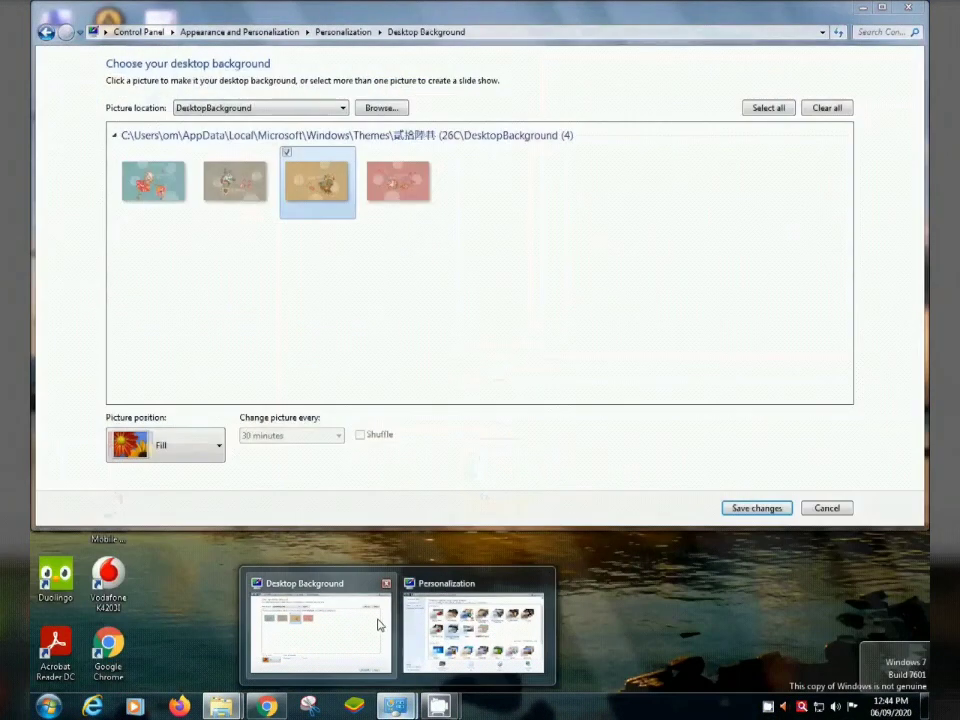
{"action": "left_click", "coordinate": [452, 628]}
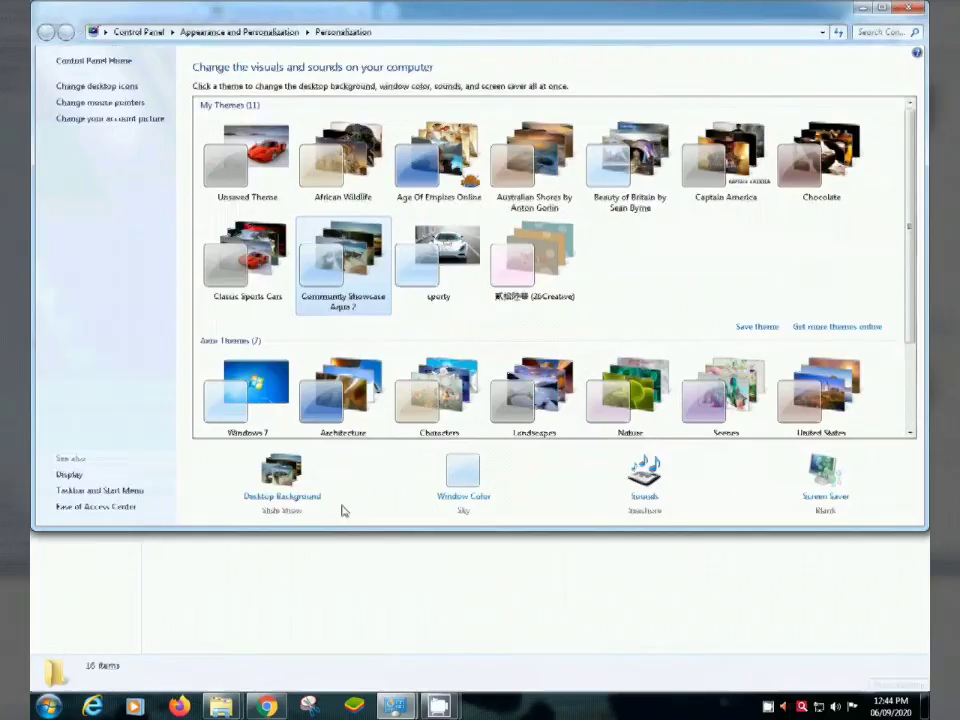
- Try the dewy green leaf and misty seashore pictures of the Community Showcase Aqua 2 theme, then return to the Downloads folder
{"action": "left_click", "coordinate": [289, 497]}
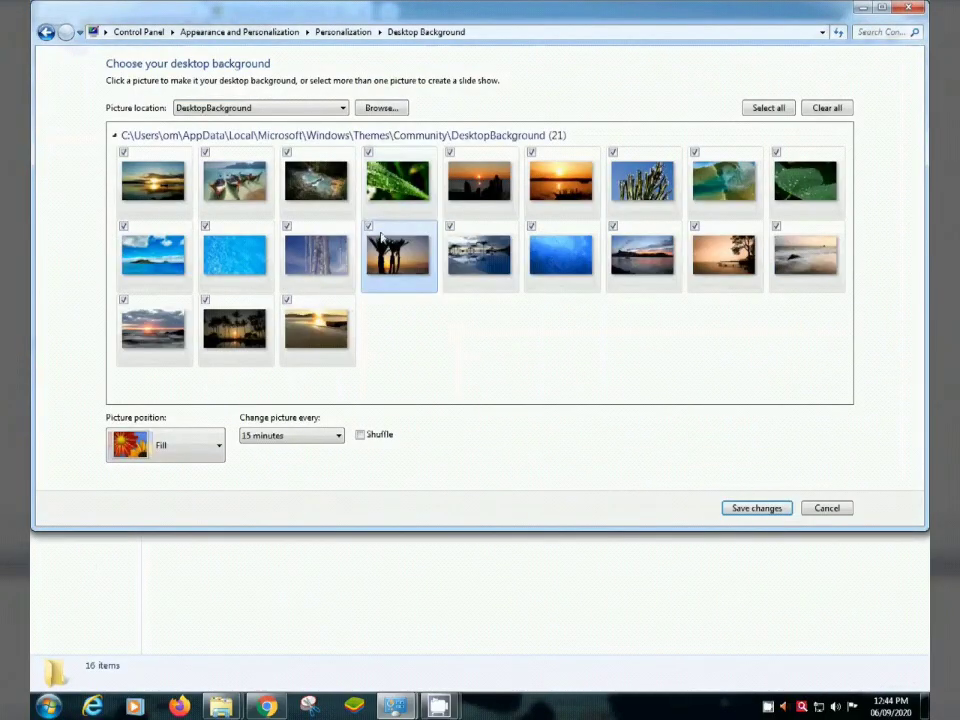
{"action": "left_click", "coordinate": [416, 195]}
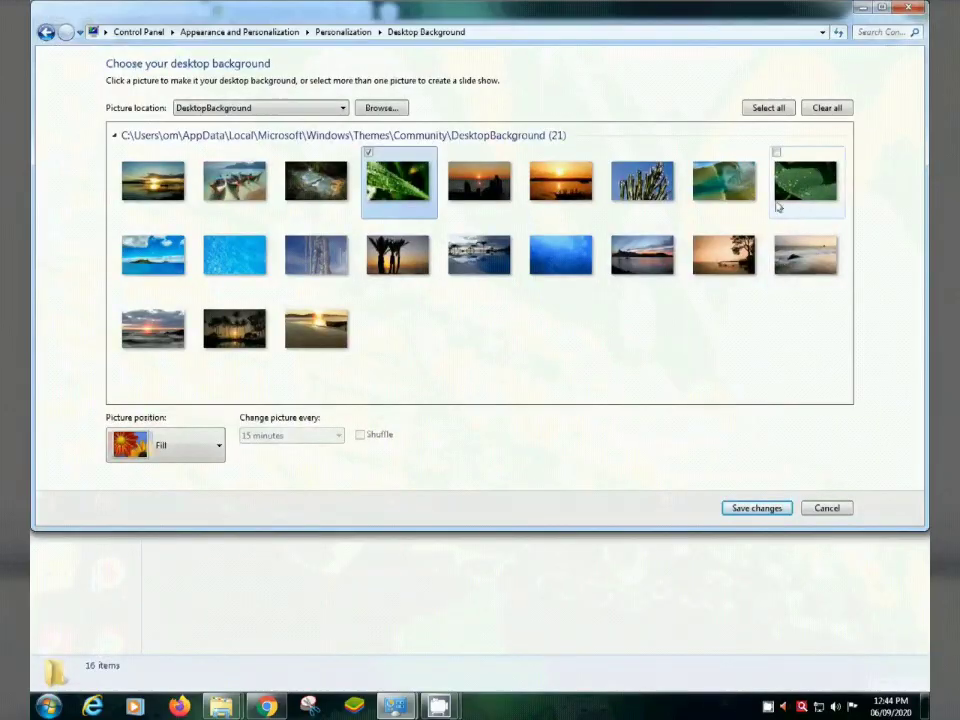
{"action": "left_click", "coordinate": [788, 262]}
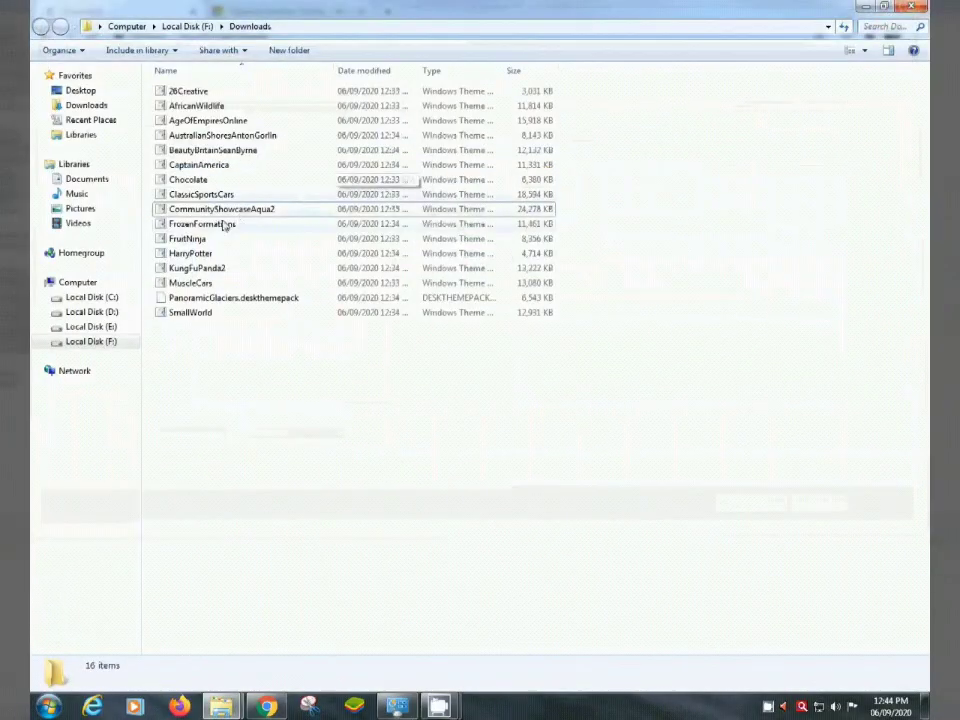
- Apply the FrozenFormations theme pack from the Downloads folder and check the desktop
{"action": "left_click", "coordinate": [220, 225]}
{"action": "key", "text": "Return"}
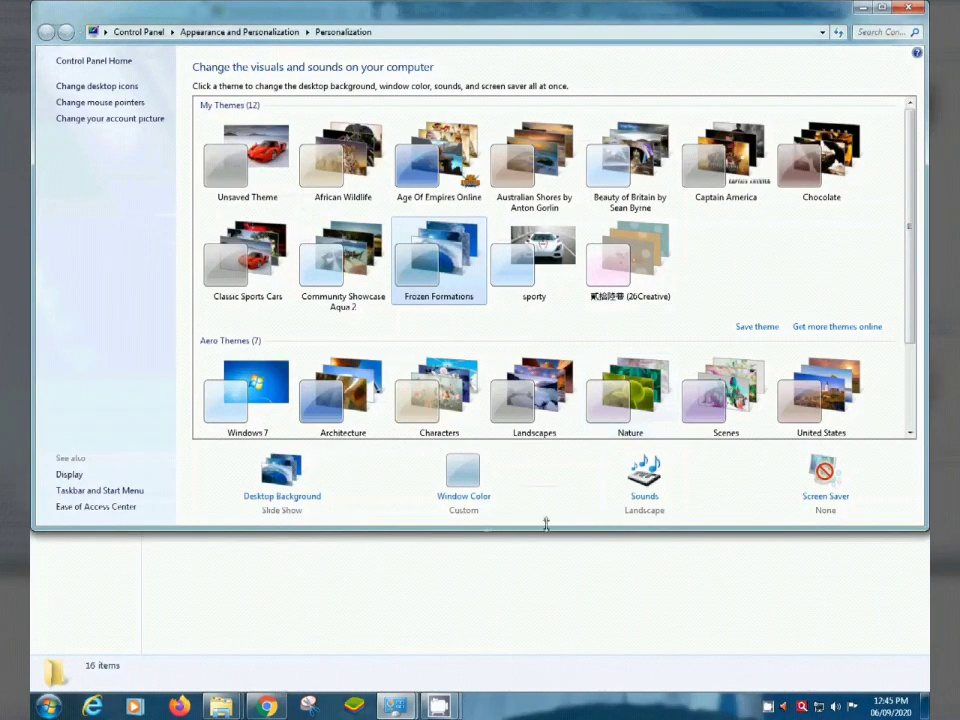
{"action": "mouse_move", "coordinate": [925, 706]}
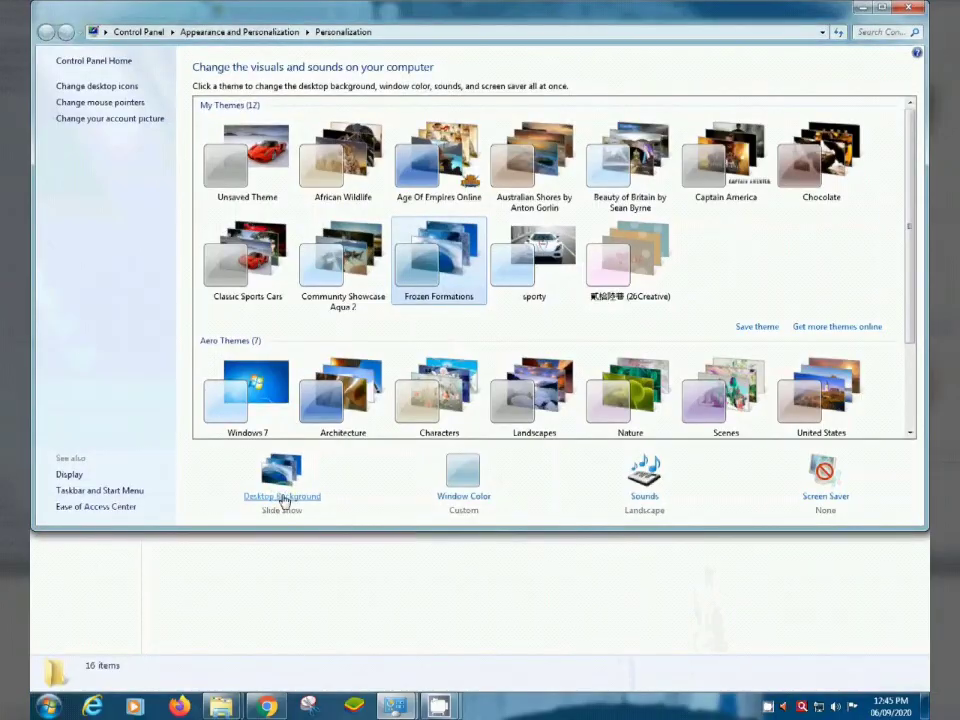
- Try the green ice wave and sculpted iceberg pictures of the Frozen Formations theme, check the desktop, and return to the Downloads folder
{"action": "left_click", "coordinate": [283, 497]}
{"action": "left_click", "coordinate": [542, 195]}
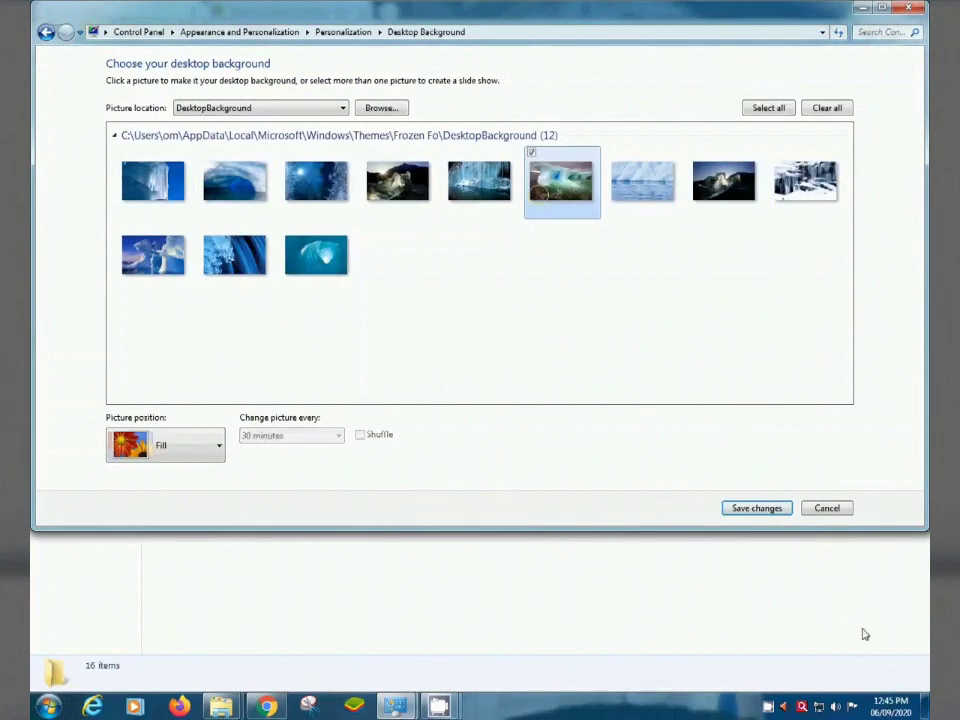
{"action": "mouse_move", "coordinate": [925, 710]}
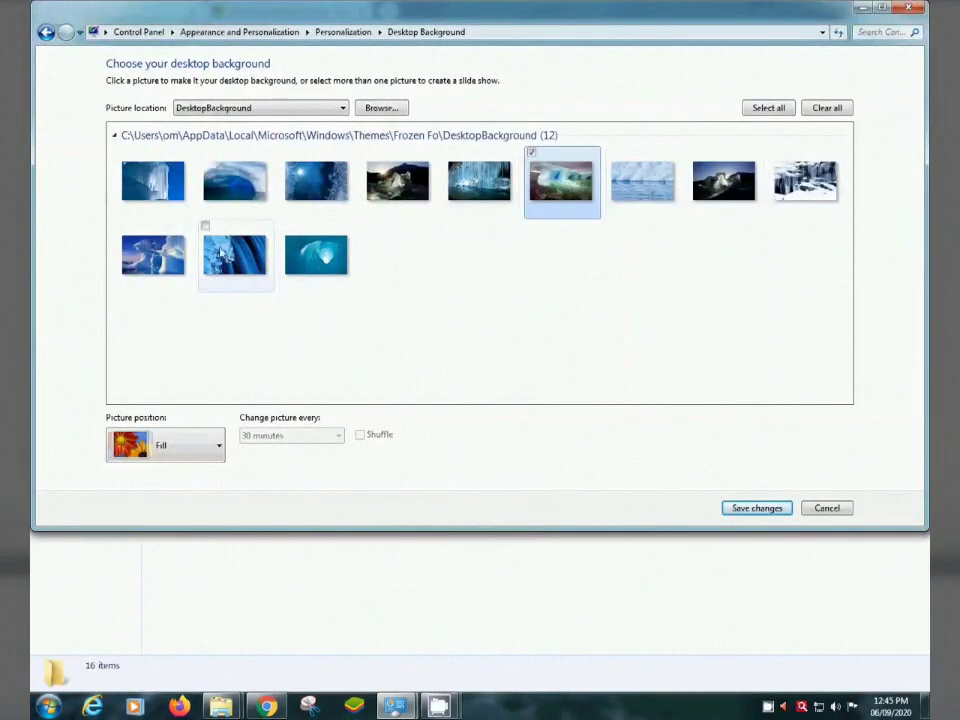
{"action": "left_click", "coordinate": [163, 262]}
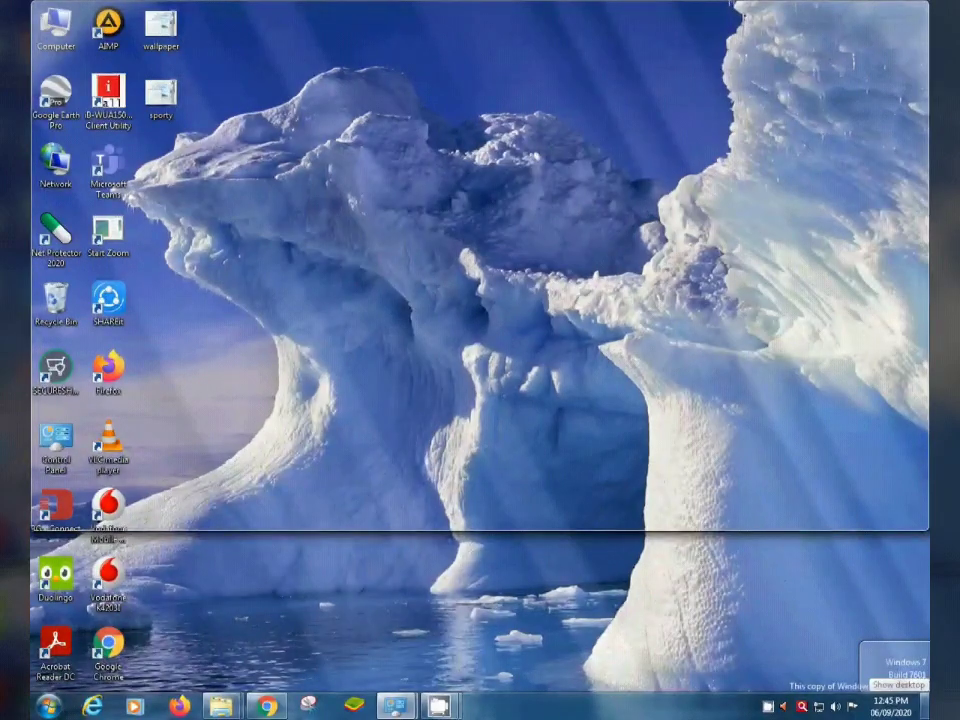
{"action": "key", "text": "alt+Tab"}
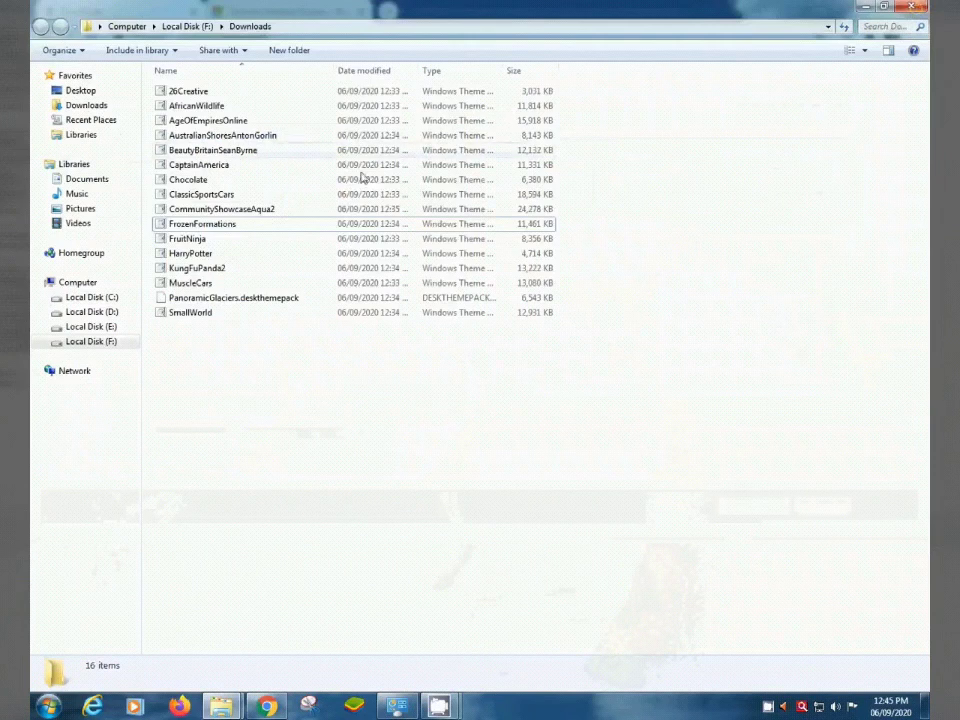
- Apply the FruitNinja theme pack from the Downloads folder and open its desktop background pictures
{"action": "left_click", "coordinate": [209, 242]}
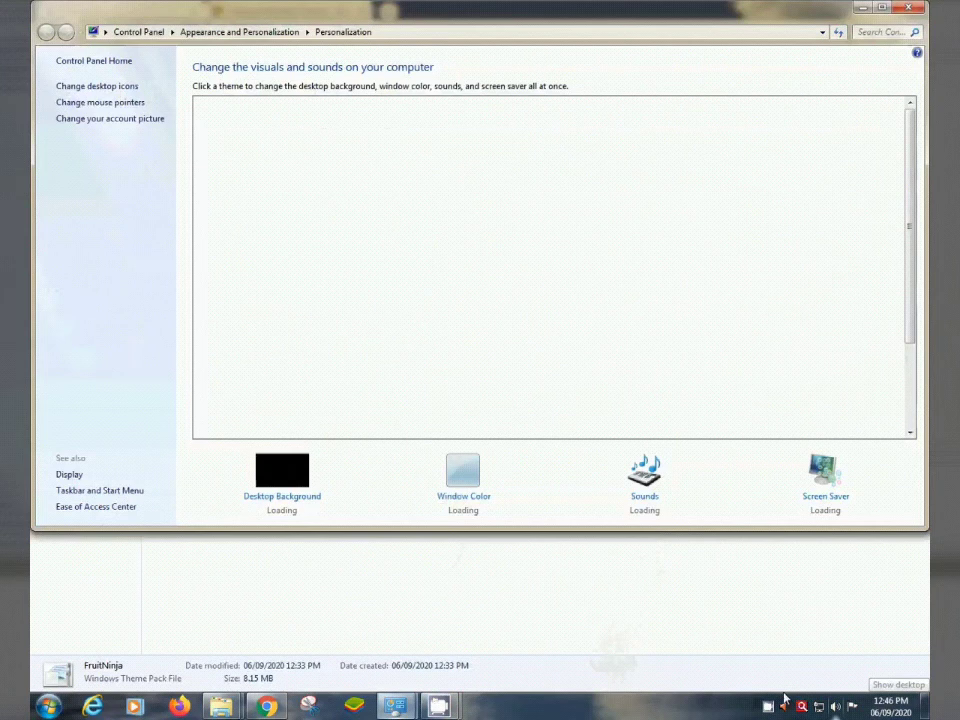
{"action": "left_click", "coordinate": [767, 708]}
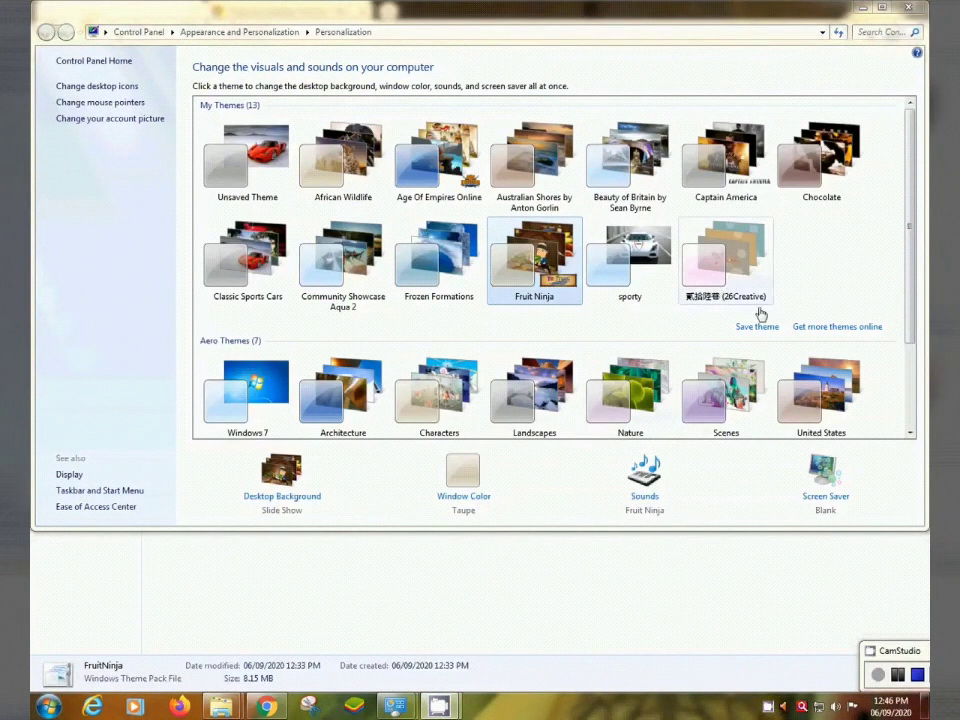
{"action": "left_click", "coordinate": [302, 506]}
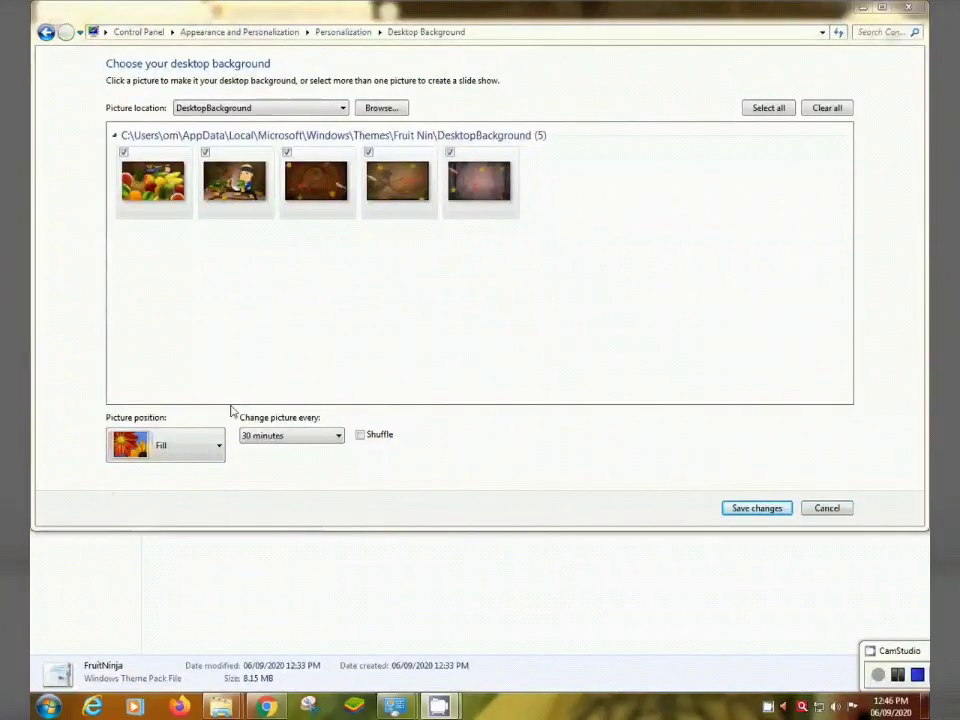
- Try the ninja and fruit pile pictures of the Fruit Ninja theme, preview the desktop, and return to the Downloads folder
{"action": "left_click", "coordinate": [245, 185]}
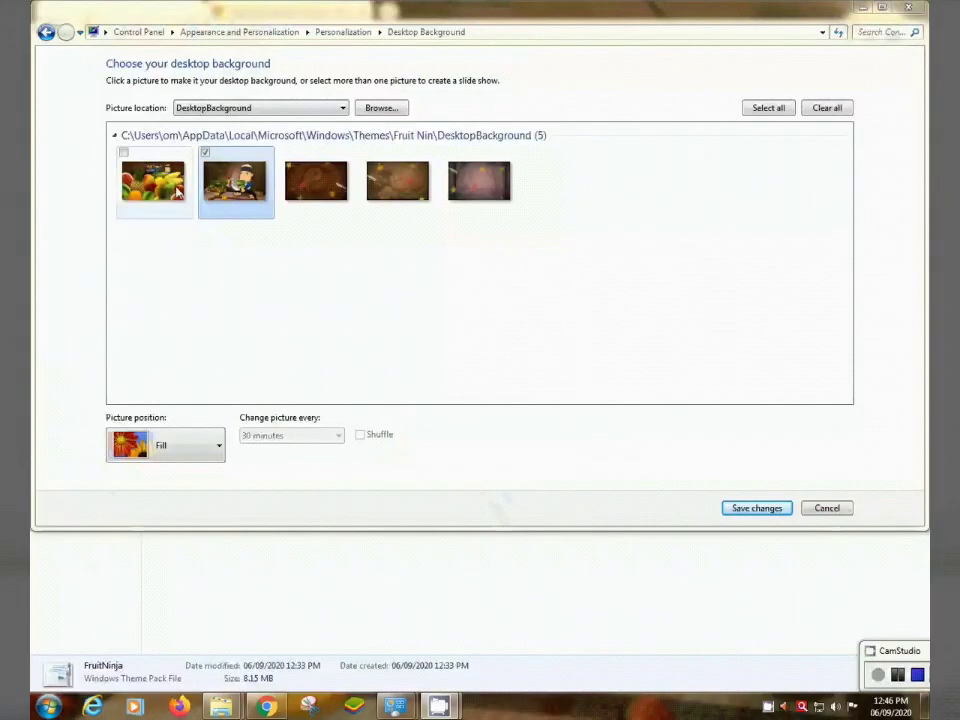
{"action": "left_click", "coordinate": [177, 190]}
{"action": "mouse_move", "coordinate": [925, 700]}
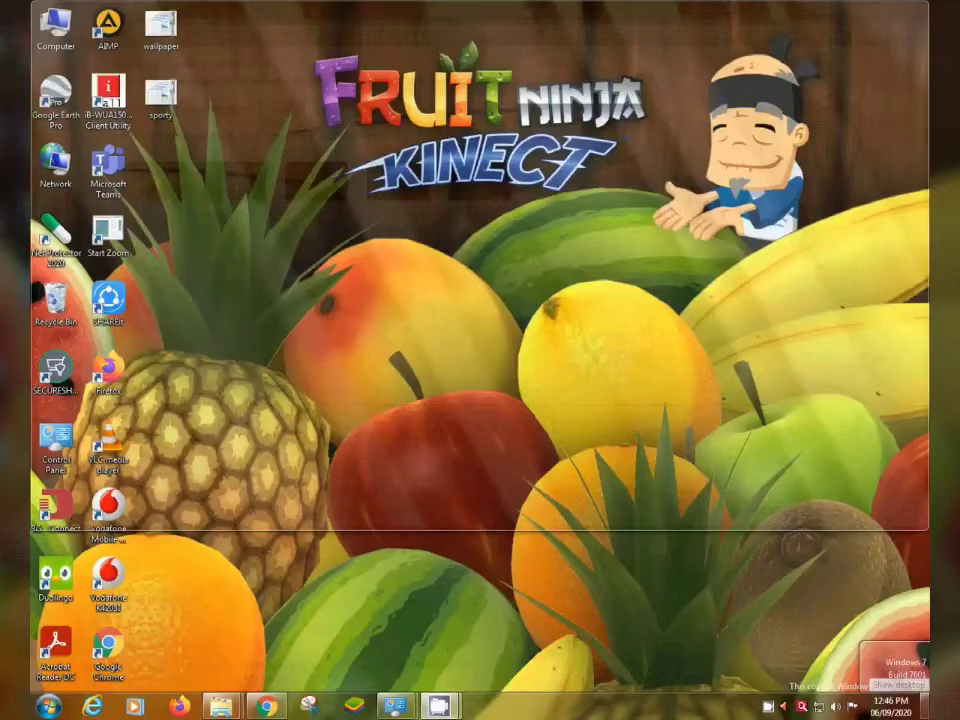
{"action": "left_click", "coordinate": [402, 184]}
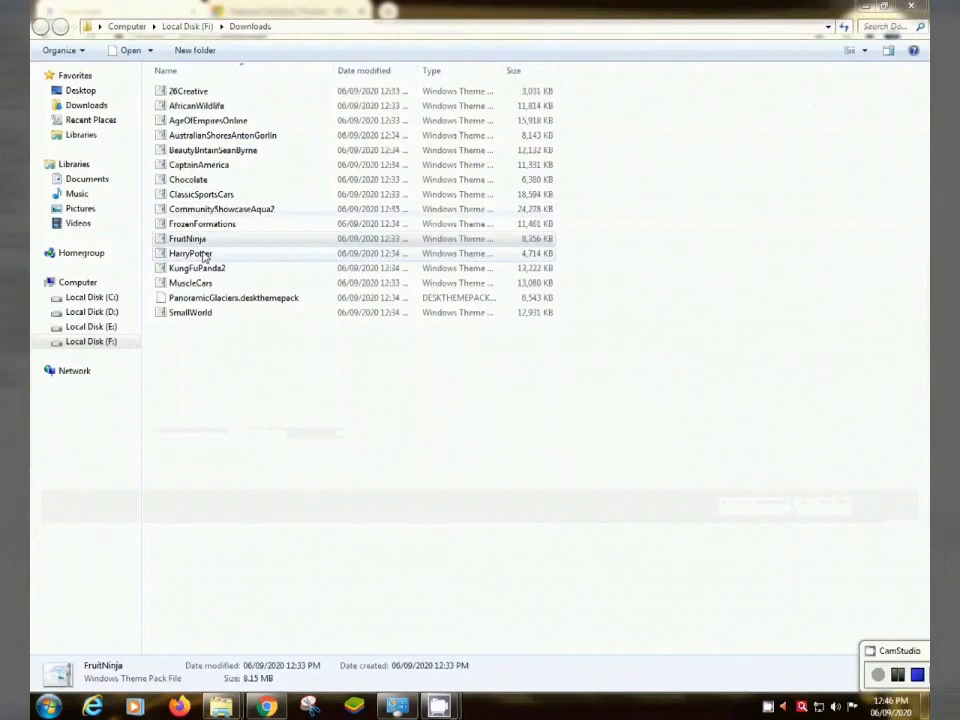
- Apply the HarryPotter theme pack, preview the desktop, and open the theme's background pictures
{"action": "left_click", "coordinate": [205, 256]}
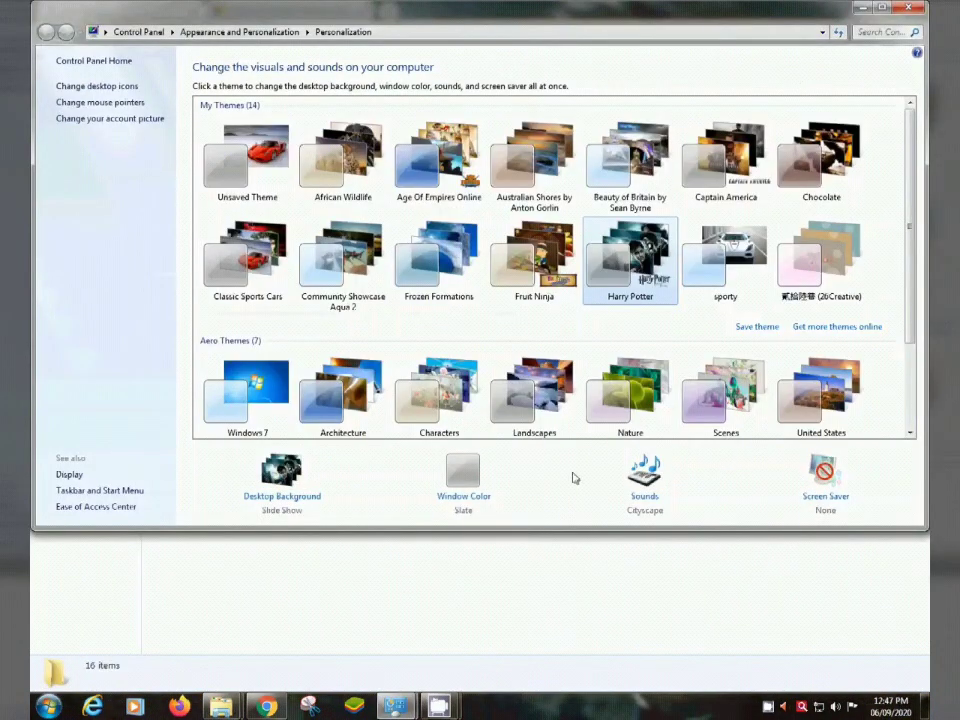
{"action": "mouse_move", "coordinate": [926, 704]}
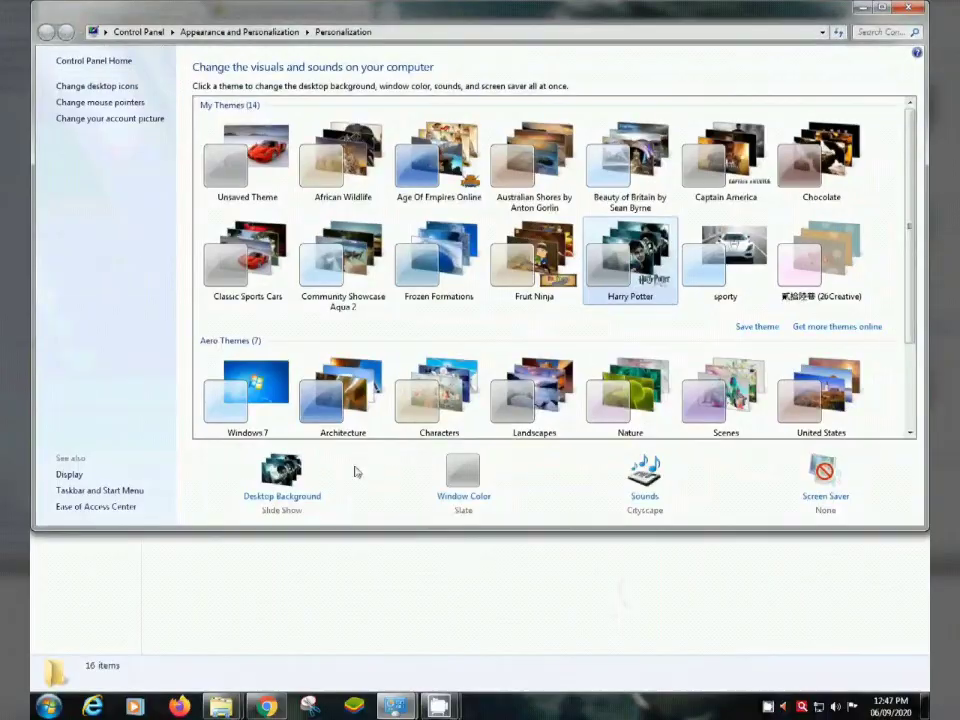
{"action": "left_click", "coordinate": [307, 498]}
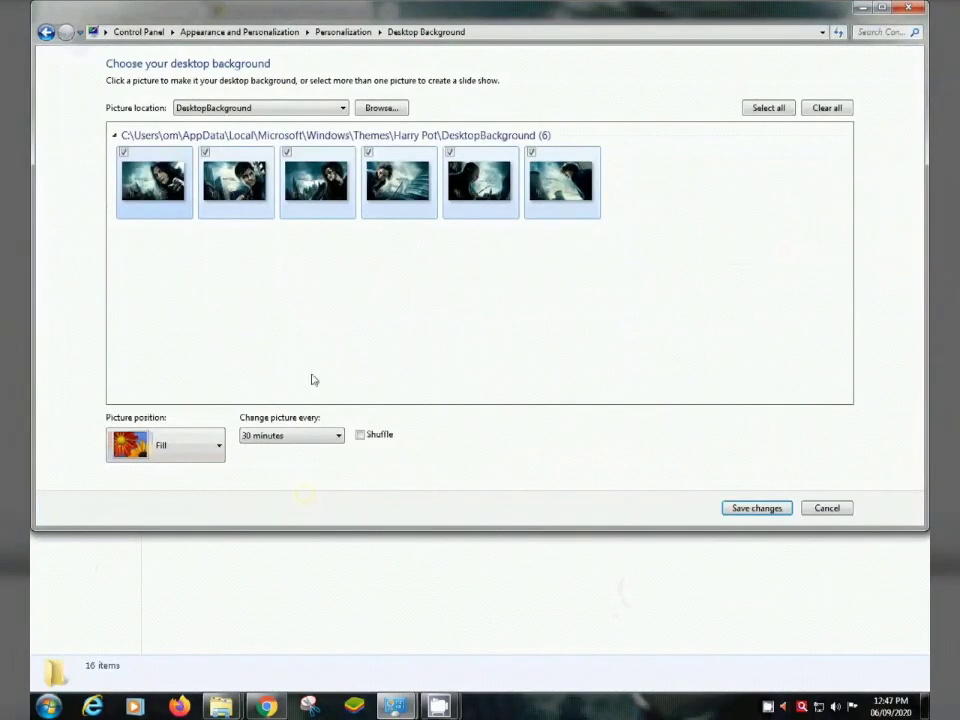
- Try the second through sixth Harry Potter pictures one by one as the background, previewing the desktop after each
{"action": "left_click", "coordinate": [215, 198]}
{"action": "mouse_move", "coordinate": [924, 708]}
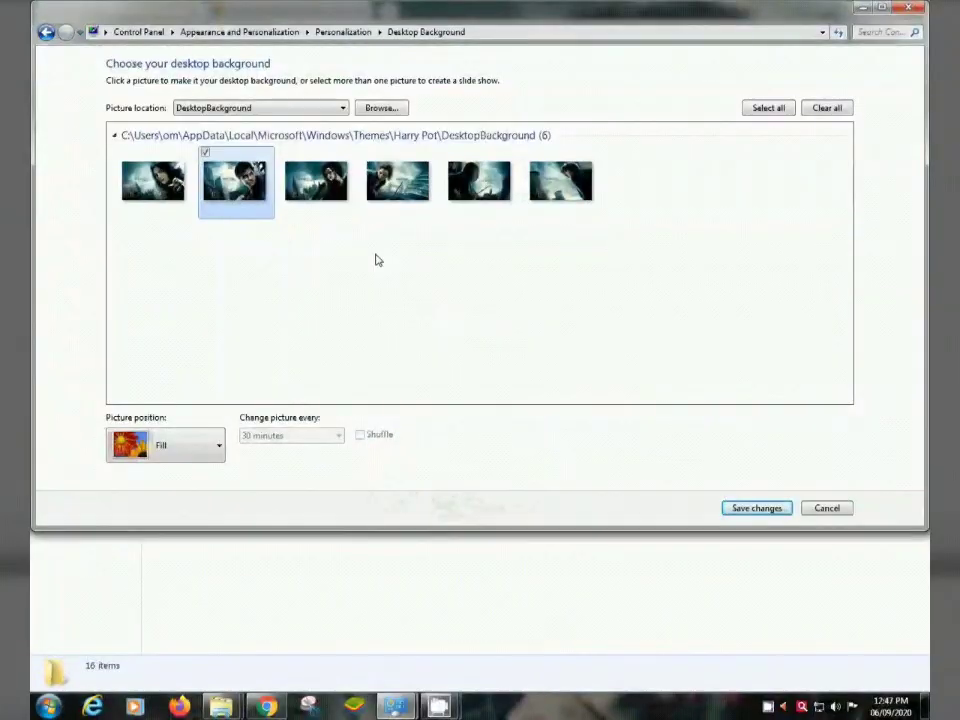
{"action": "left_click", "coordinate": [317, 181]}
{"action": "mouse_move", "coordinate": [920, 708]}
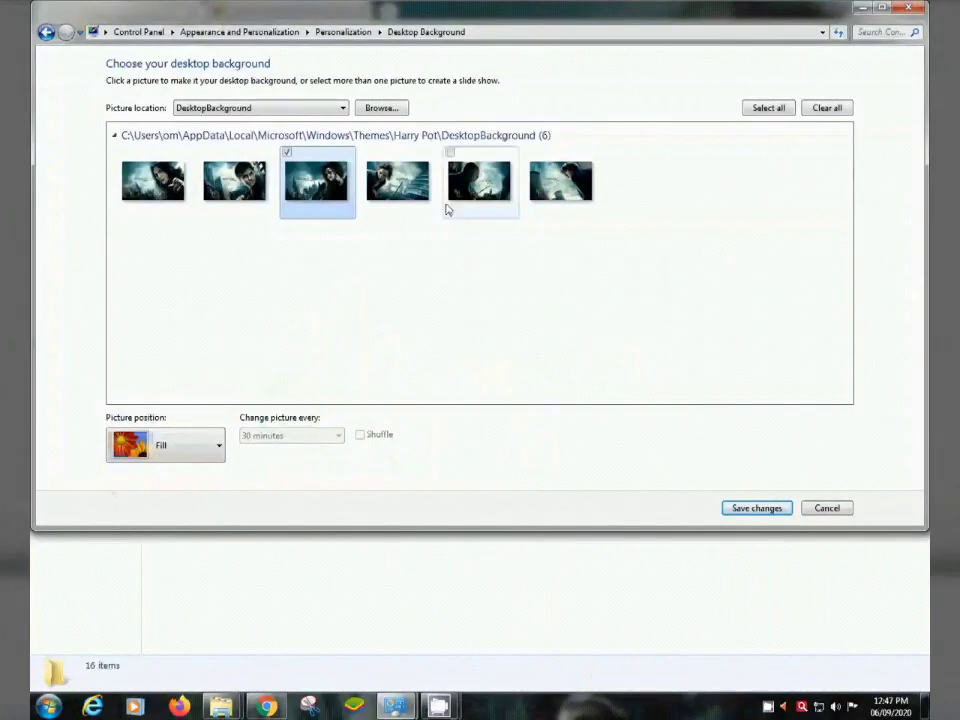
{"action": "left_click", "coordinate": [398, 181]}
{"action": "mouse_move", "coordinate": [925, 712]}
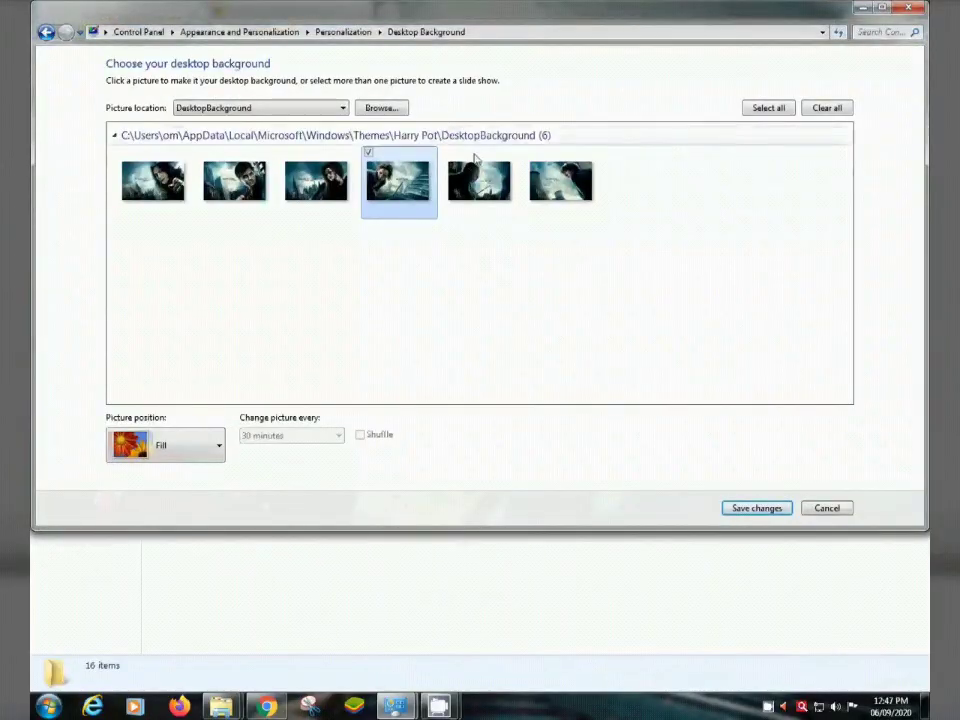
{"action": "left_click", "coordinate": [486, 176]}
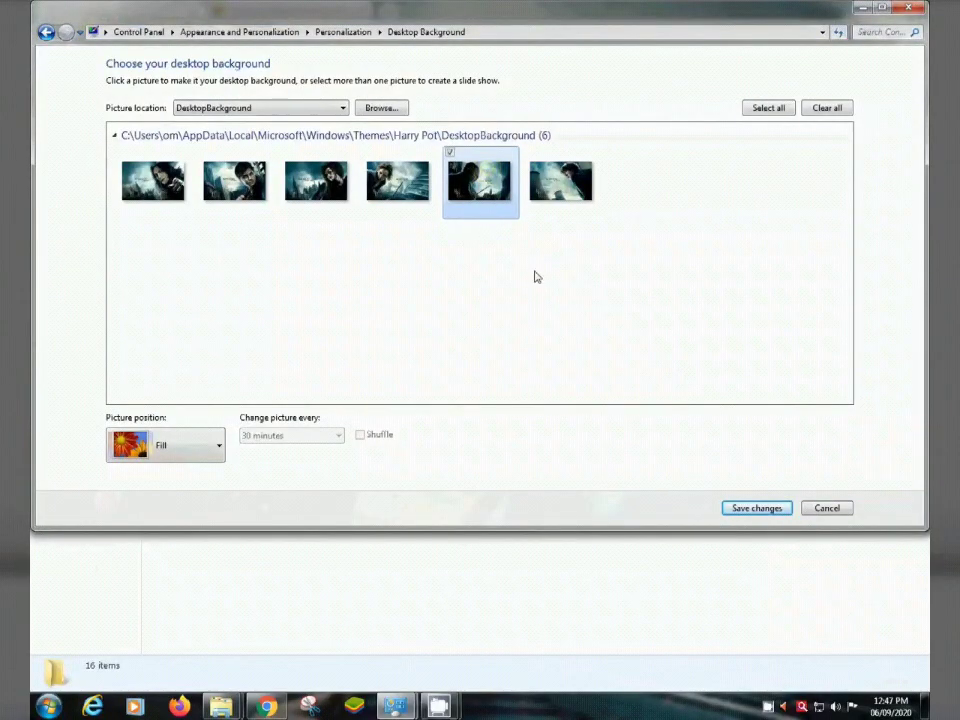
{"action": "mouse_move", "coordinate": [925, 712]}
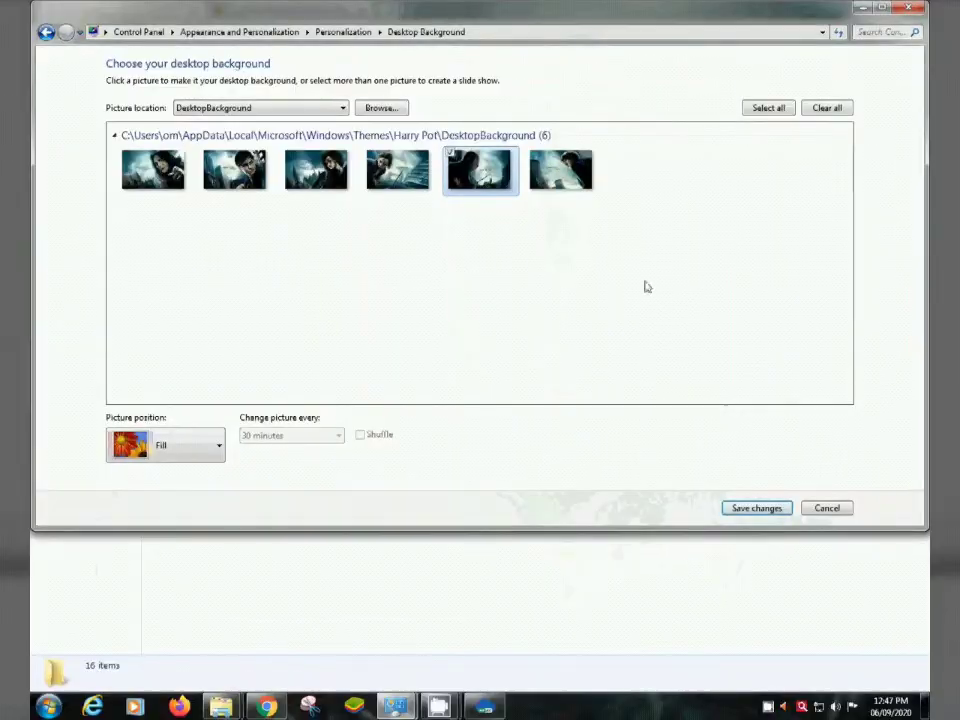
{"action": "left_click", "coordinate": [577, 184]}
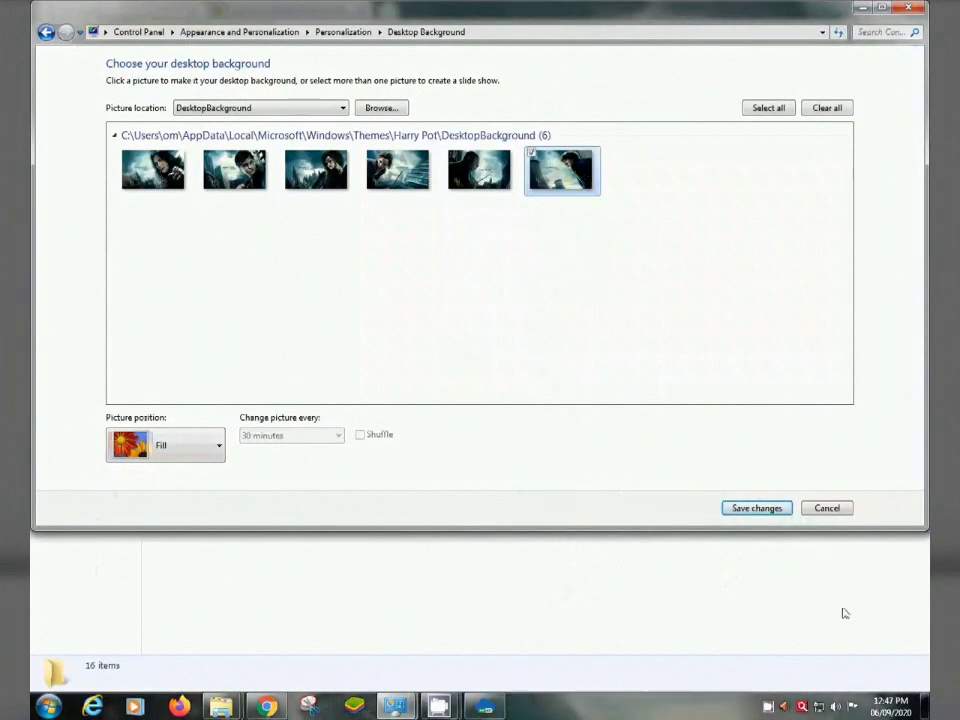
{"action": "mouse_move", "coordinate": [925, 710]}
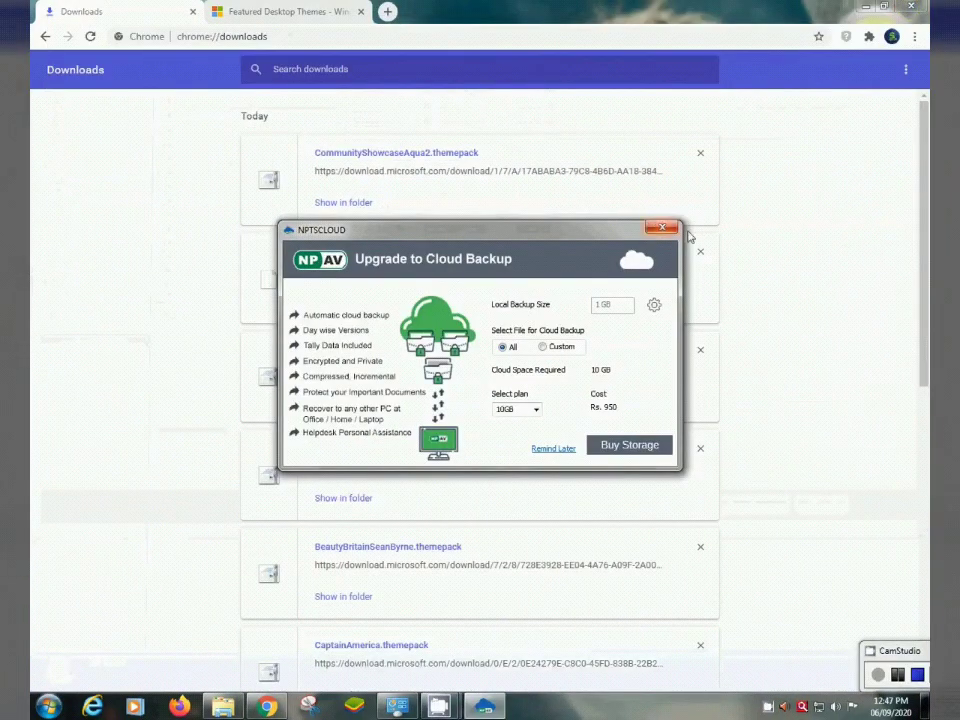
- Dismiss the NPAV cloud backup offer and show the downloaded CommunityShowcaseAqua2 theme pack in its folder
{"action": "left_click", "coordinate": [672, 231]}
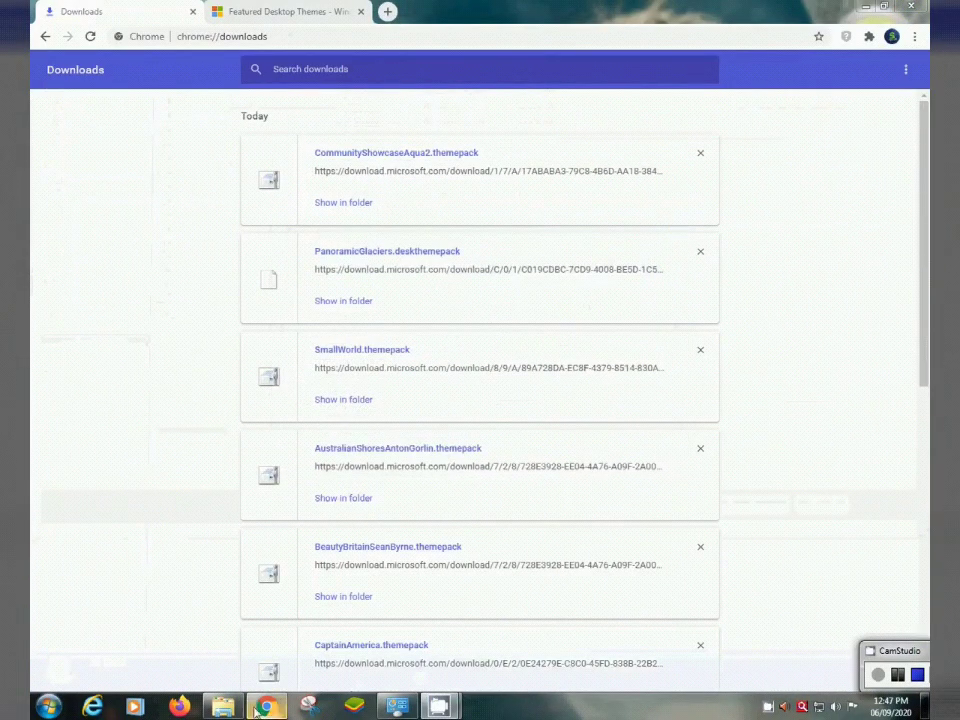
{"action": "left_click", "coordinate": [343, 203]}
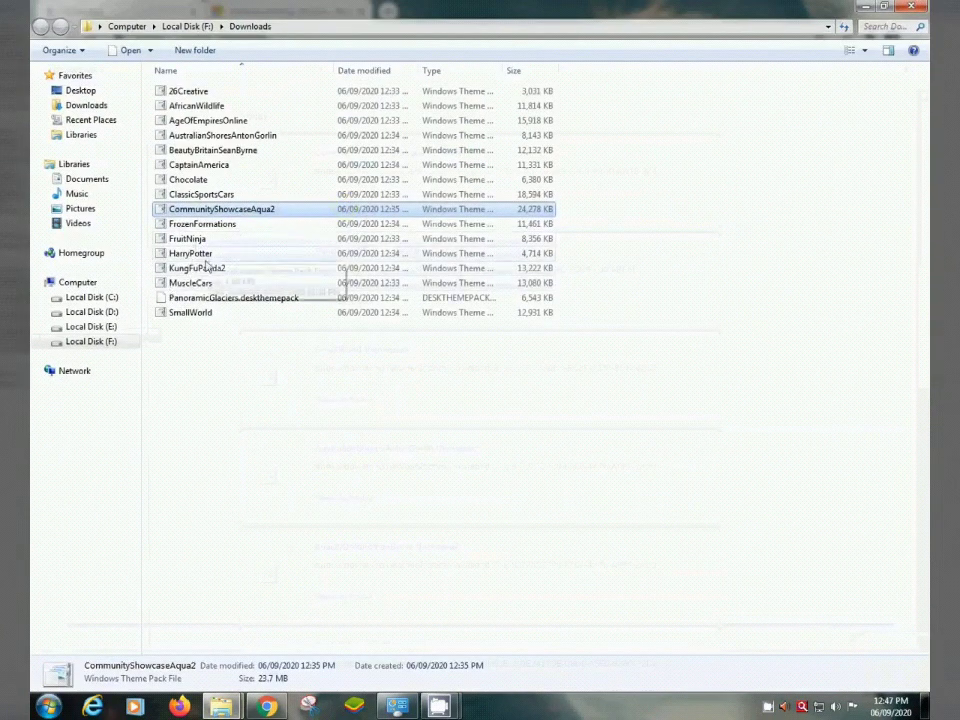
- Apply the KungFuPanda2 theme pack from the Downloads folder and preview the desktop
{"action": "left_click", "coordinate": [208, 269]}
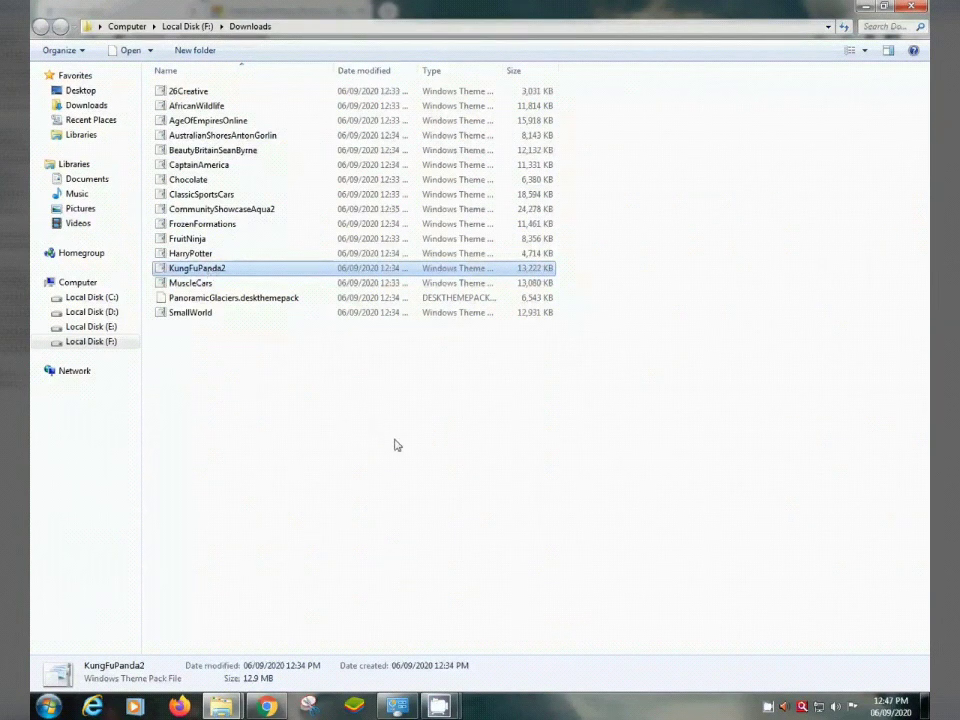
{"action": "left_click", "coordinate": [629, 459]}
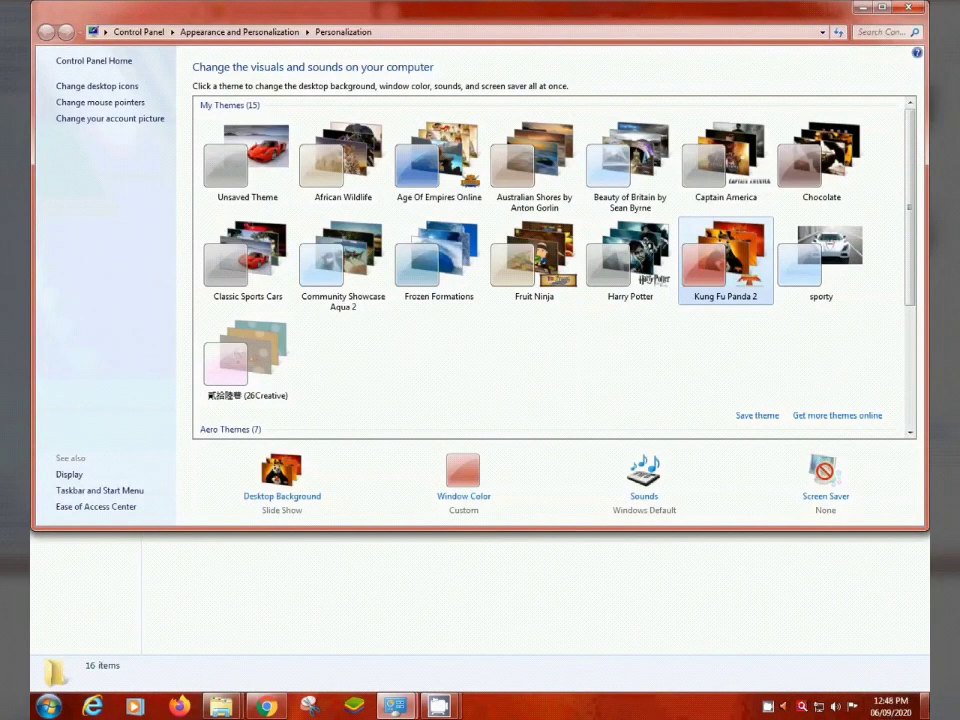
{"action": "mouse_move", "coordinate": [924, 706]}
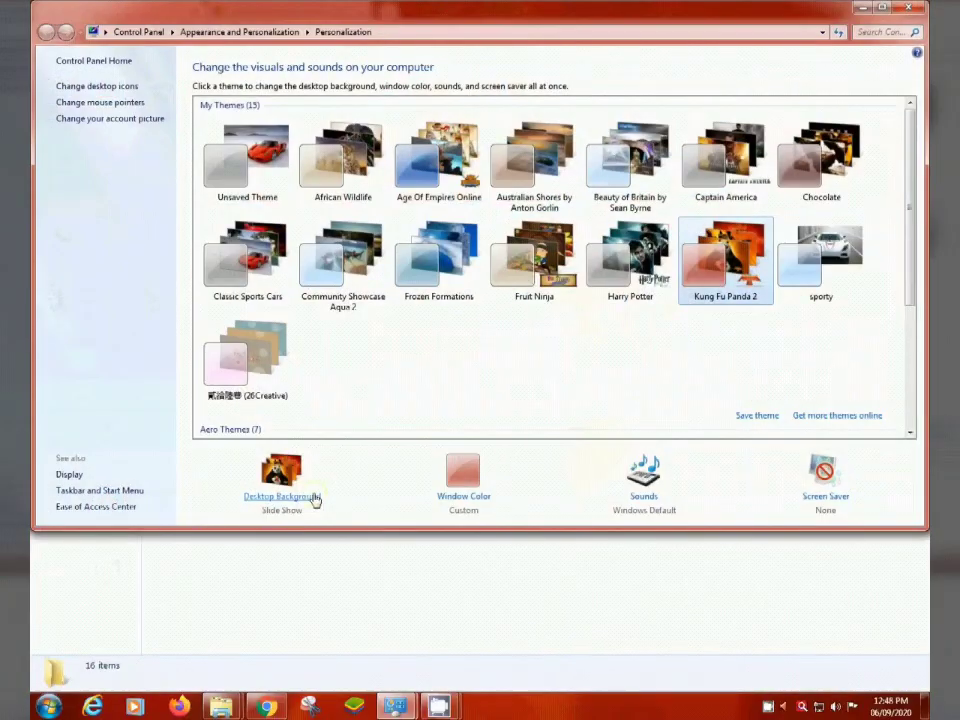
- Try the second, ninth and seventh Kung Fu Panda 2 pictures as the background, previewing each, and close the Desktop Background window
{"action": "left_click", "coordinate": [312, 499]}
{"action": "left_click", "coordinate": [234, 200]}
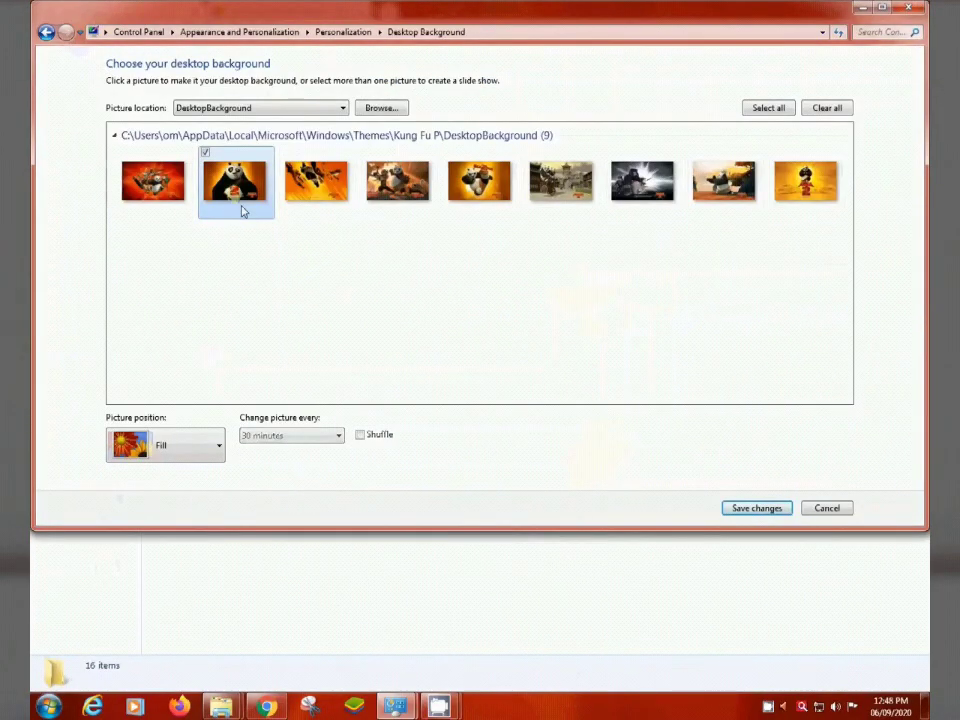
{"action": "mouse_move", "coordinate": [925, 706]}
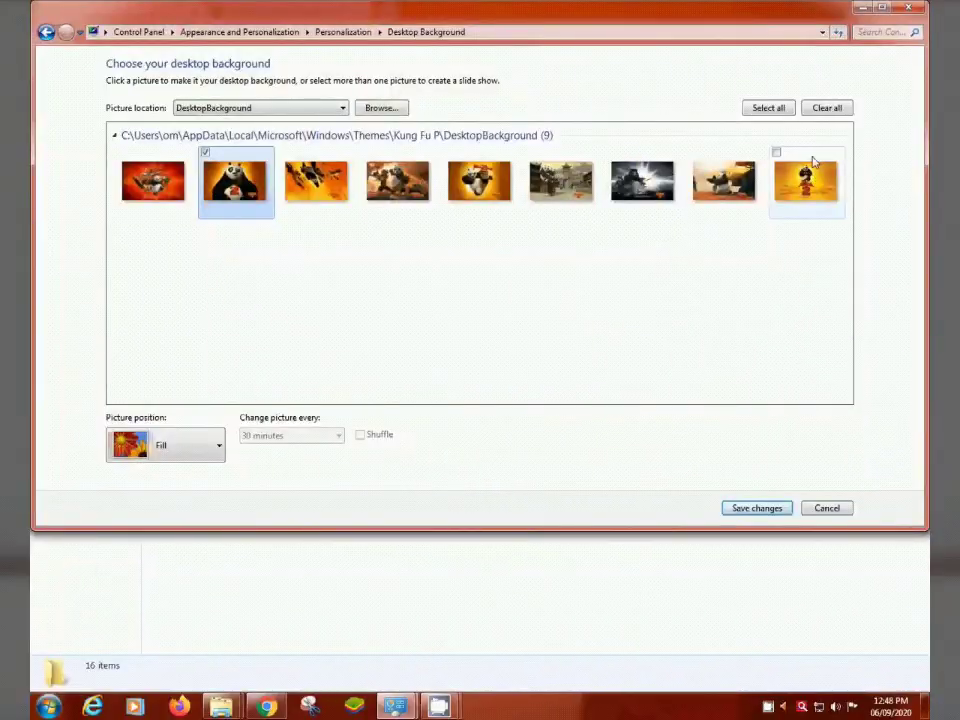
{"action": "left_click", "coordinate": [815, 175]}
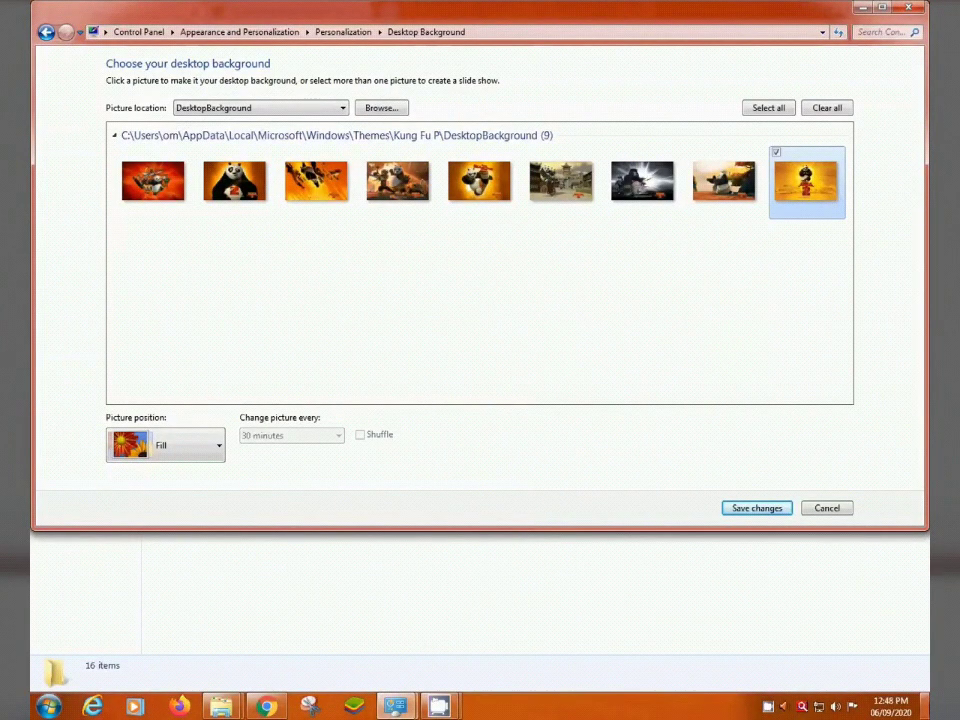
{"action": "mouse_move", "coordinate": [925, 706]}
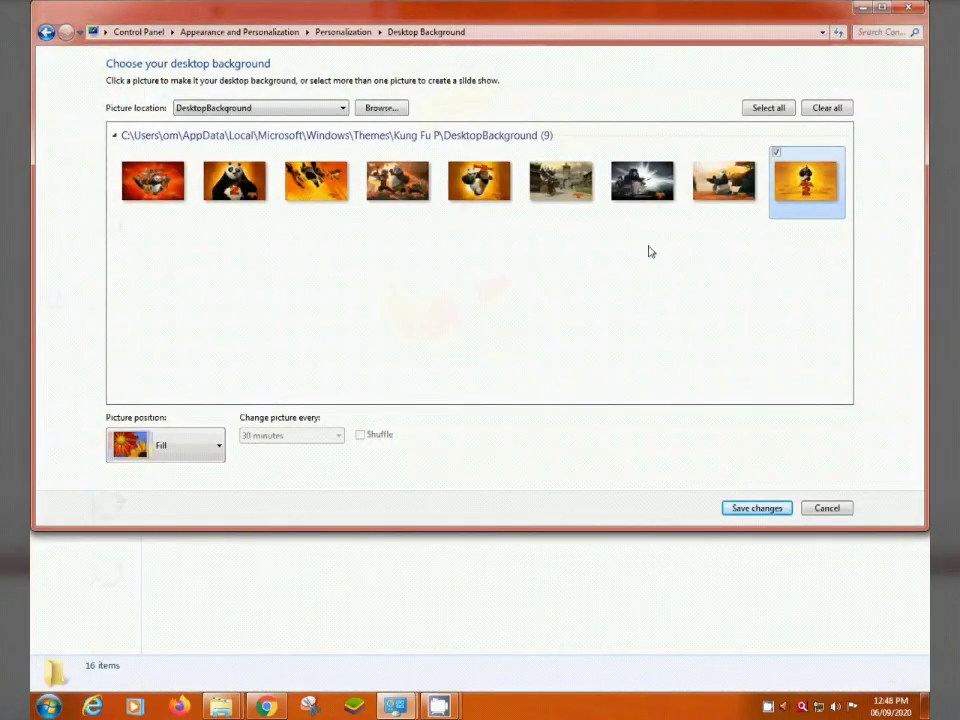
{"action": "left_click", "coordinate": [643, 180]}
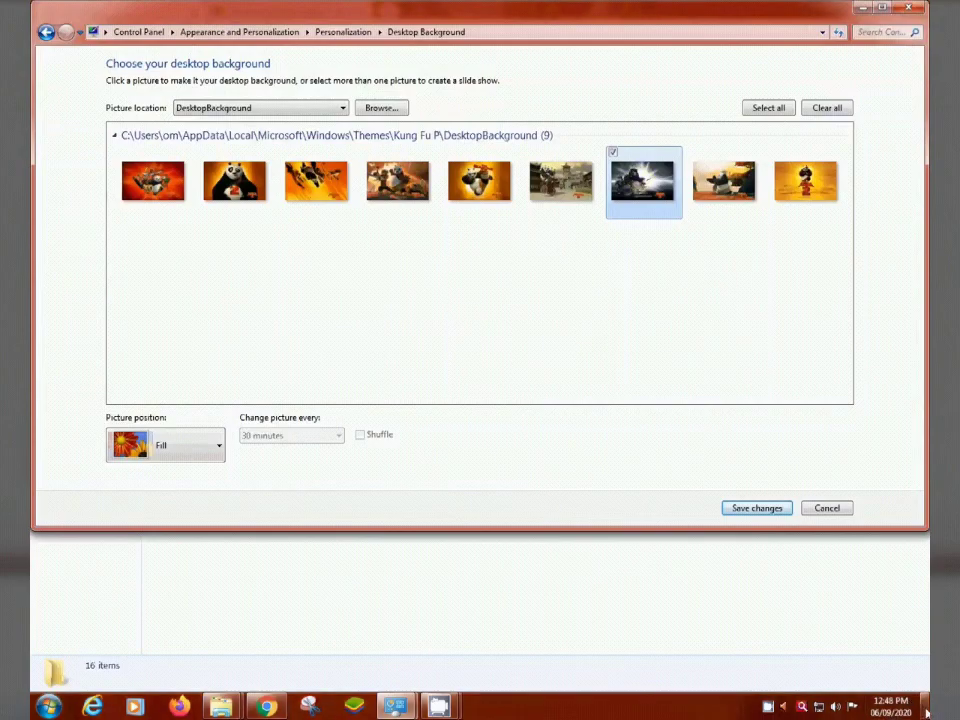
{"action": "mouse_move", "coordinate": [925, 712]}
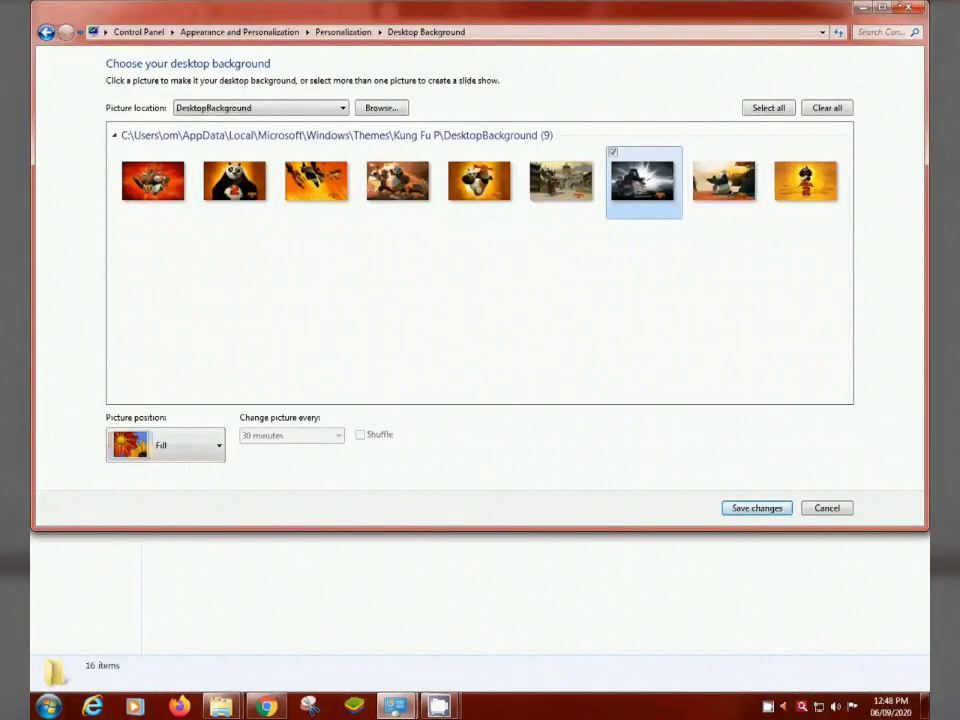
{"action": "left_click", "coordinate": [908, 10]}
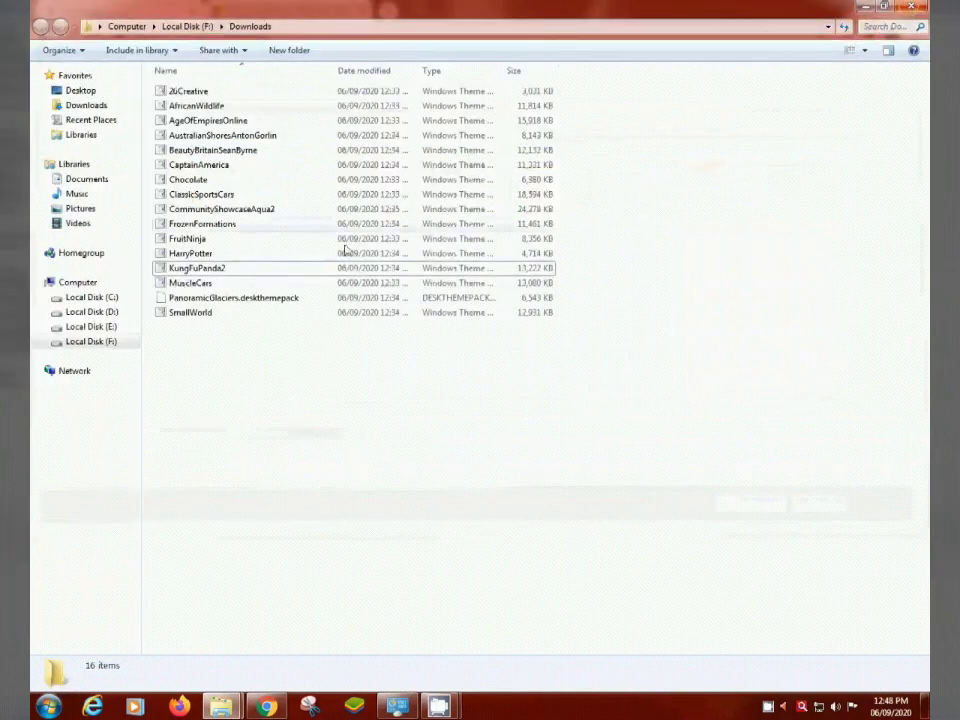
- Apply the MuscleCars theme pack from the Downloads folder and preview the desktop
{"action": "left_click", "coordinate": [190, 286]}
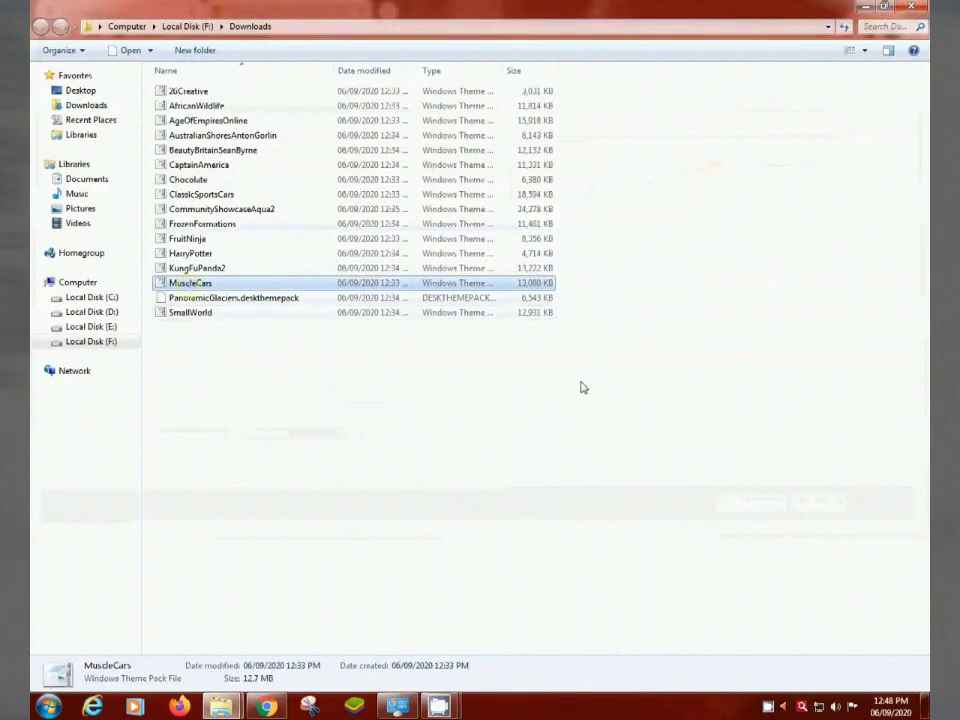
{"action": "left_click", "coordinate": [566, 480]}
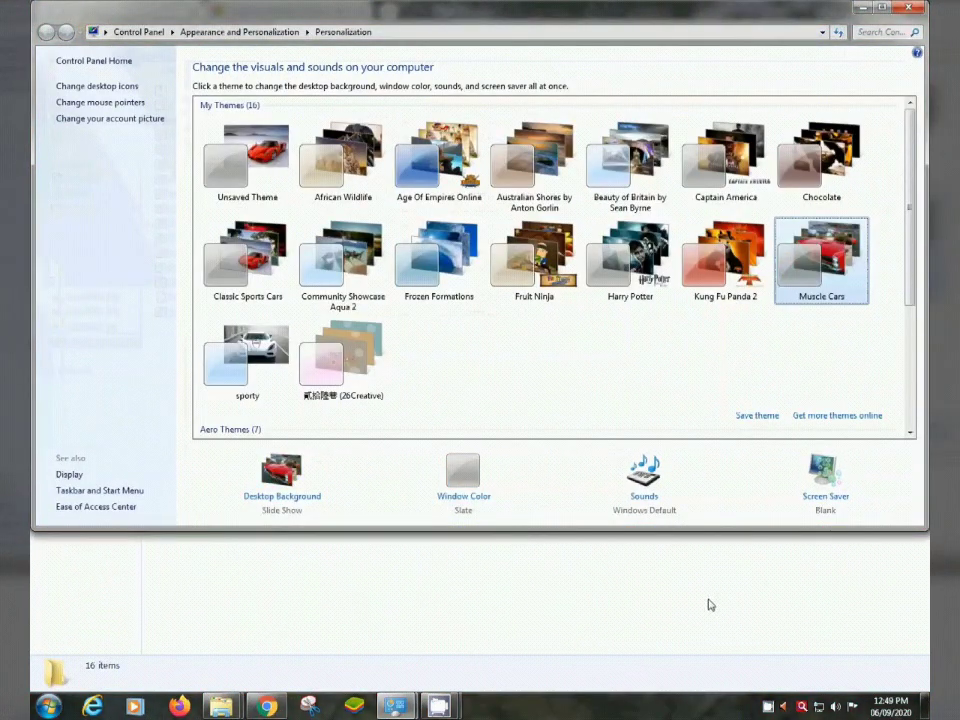
{"action": "mouse_move", "coordinate": [922, 702]}
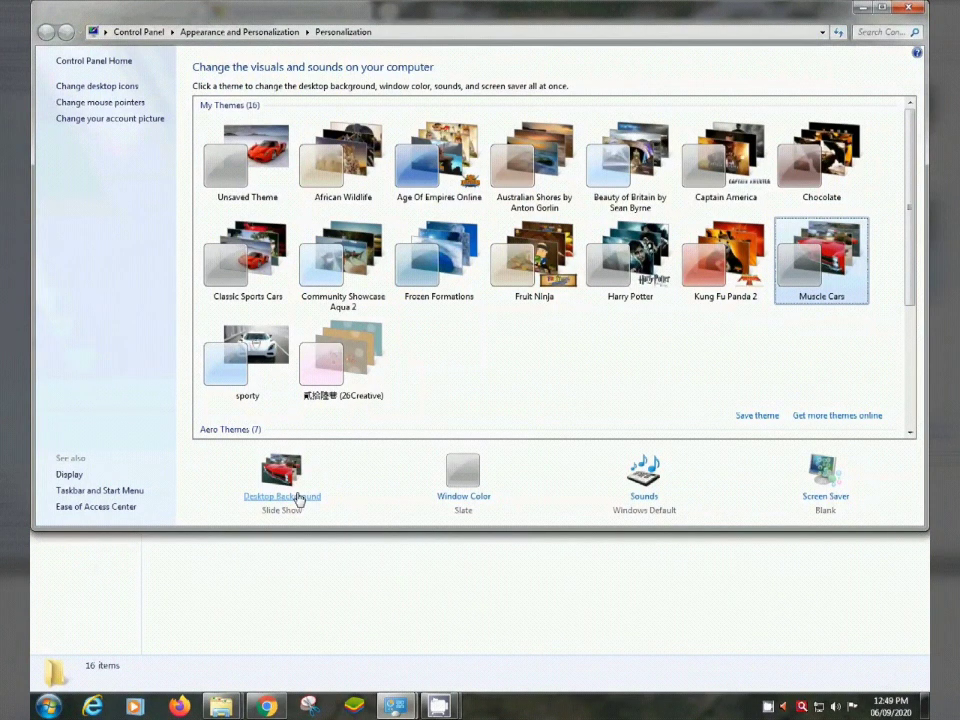
- Try the green car picture and the red car on a white background from the Muscle Cars theme, previewing the desktop after each
{"action": "left_click", "coordinate": [298, 497]}
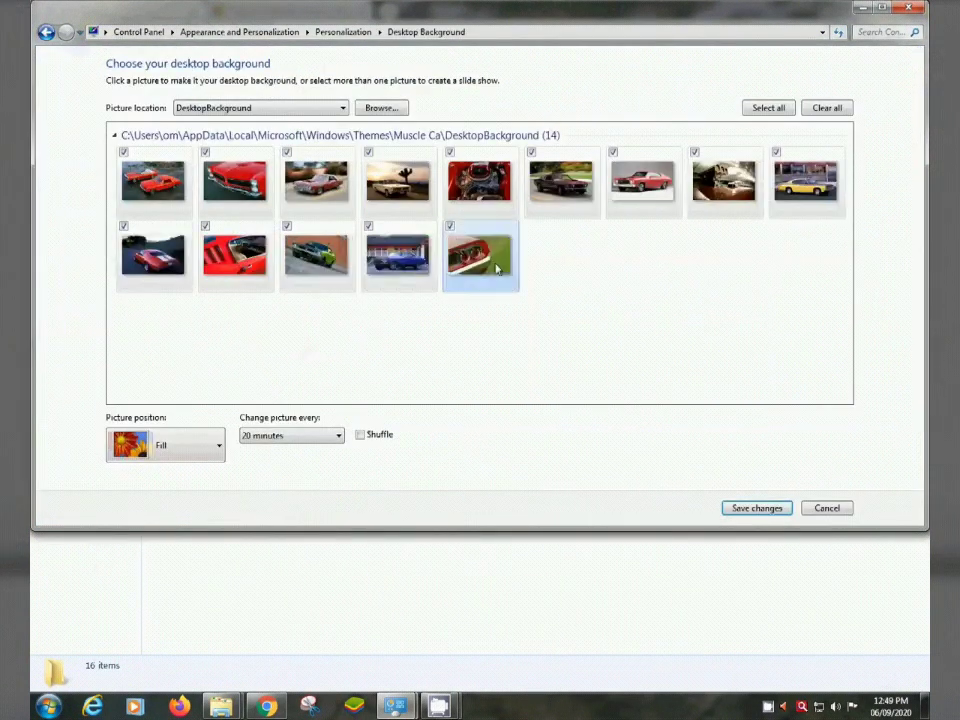
{"action": "left_click", "coordinate": [323, 272]}
{"action": "mouse_move", "coordinate": [924, 704]}
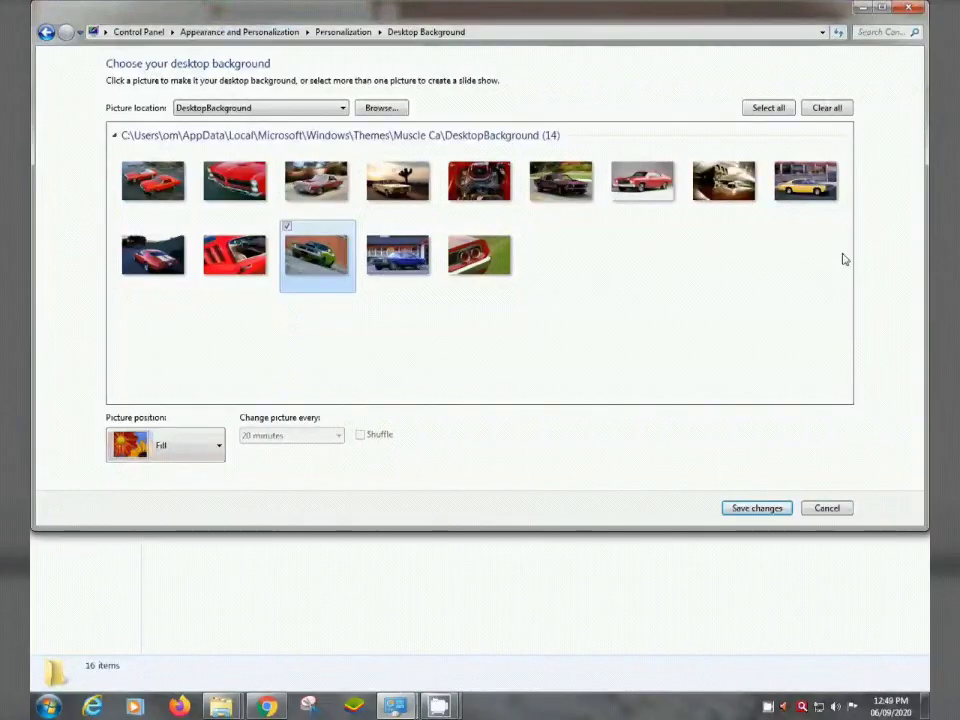
{"action": "left_click", "coordinate": [642, 182]}
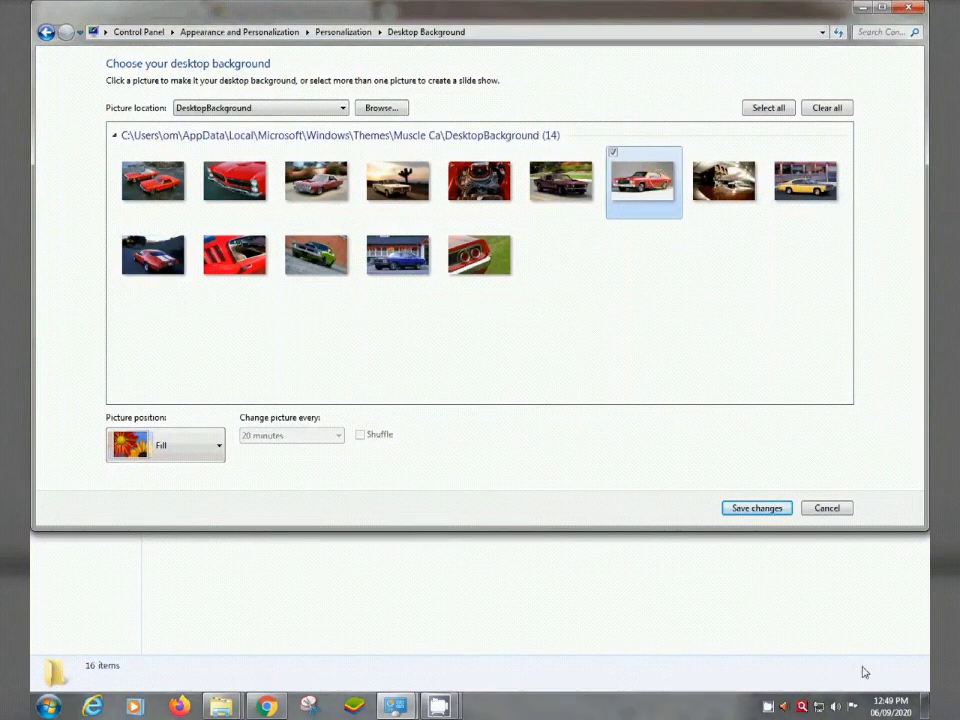
{"action": "mouse_move", "coordinate": [927, 713]}
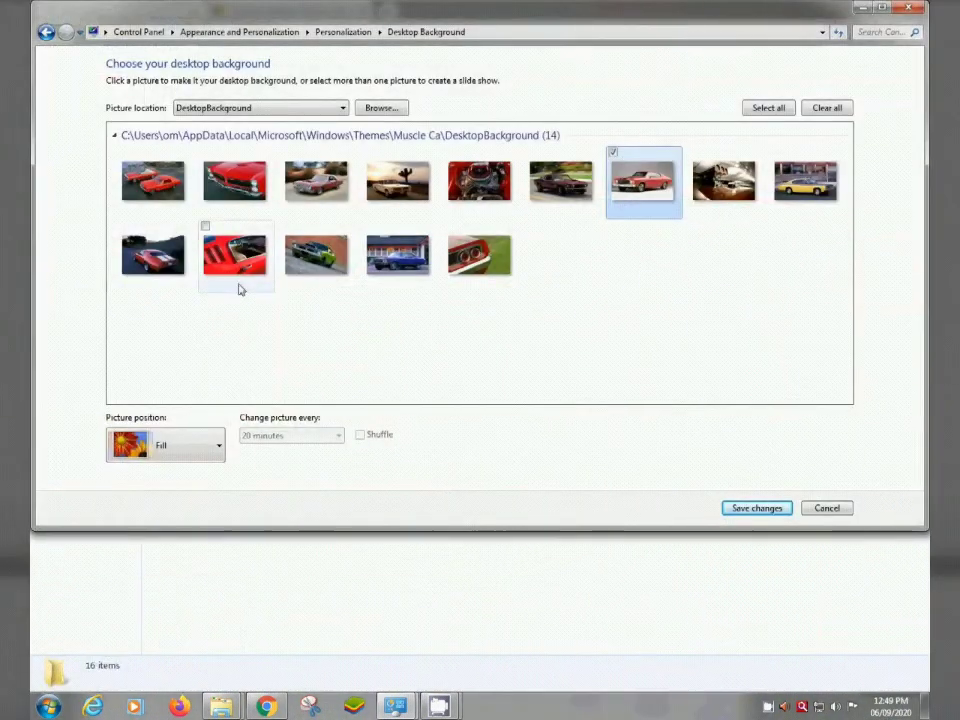
- Try the tenth and eleventh Muscle Cars pictures as the background, previewing each, and close the Desktop Background window
{"action": "left_click", "coordinate": [165, 258]}
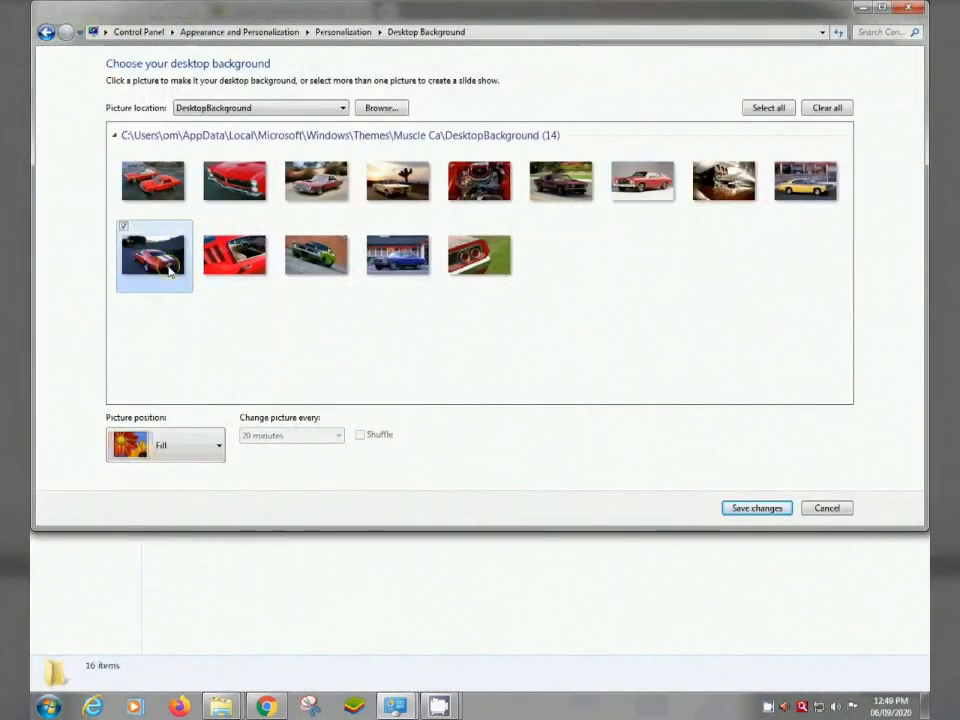
{"action": "mouse_move", "coordinate": [922, 710]}
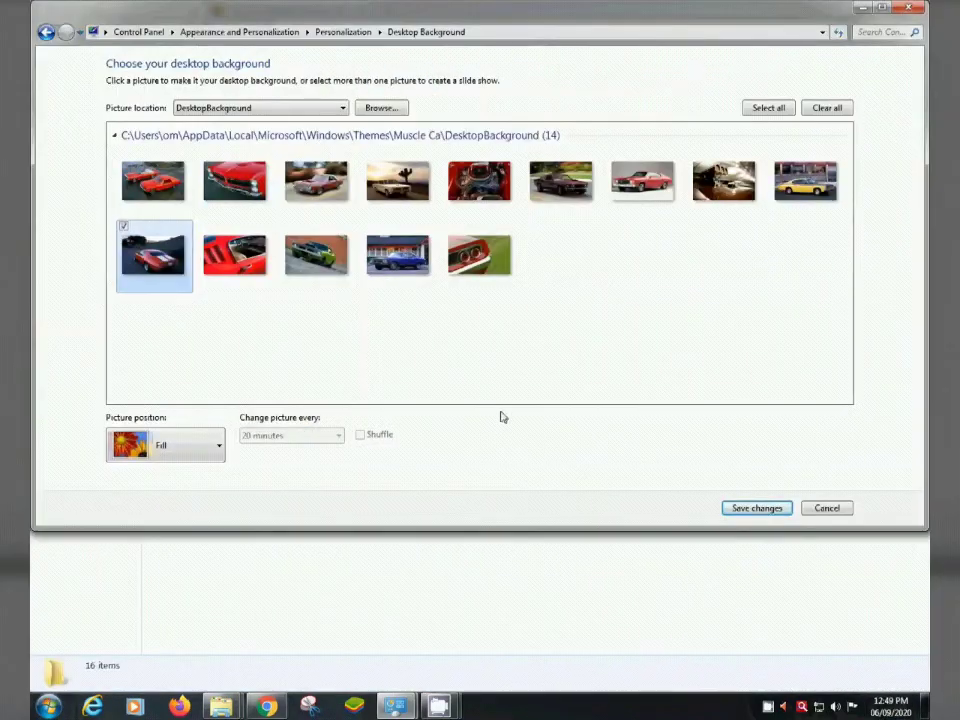
{"action": "left_click", "coordinate": [266, 286]}
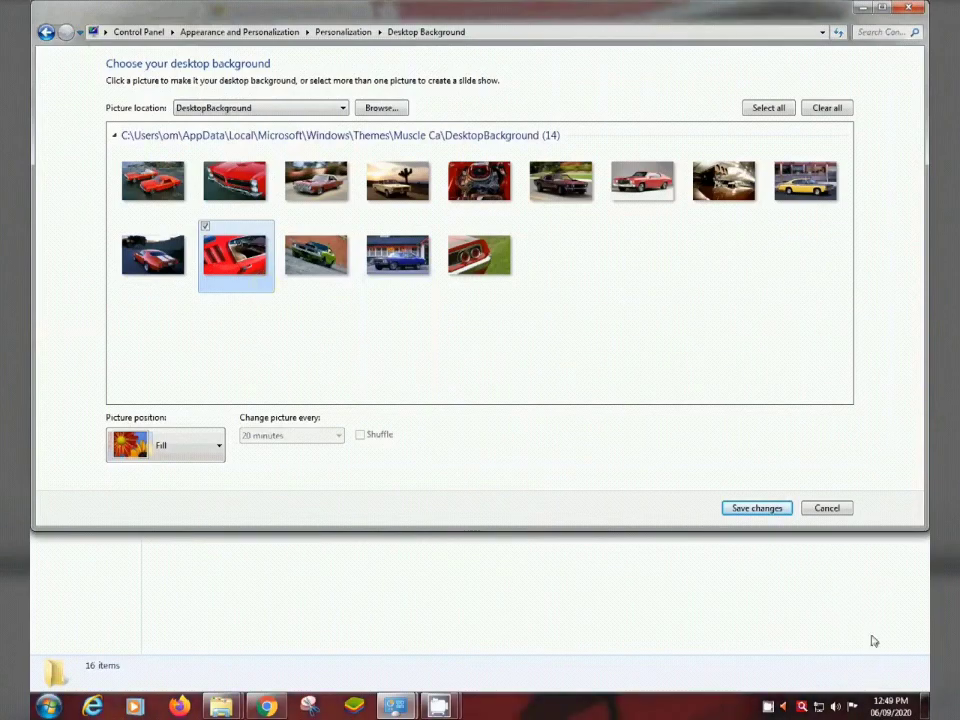
{"action": "mouse_move", "coordinate": [922, 708]}
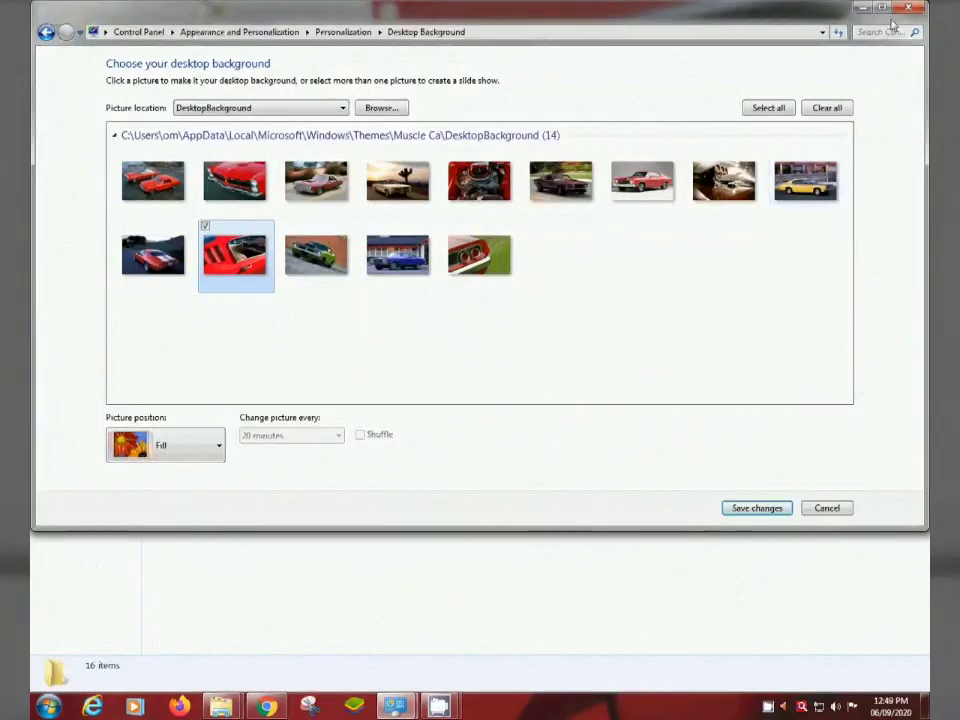
{"action": "left_click", "coordinate": [890, 16]}
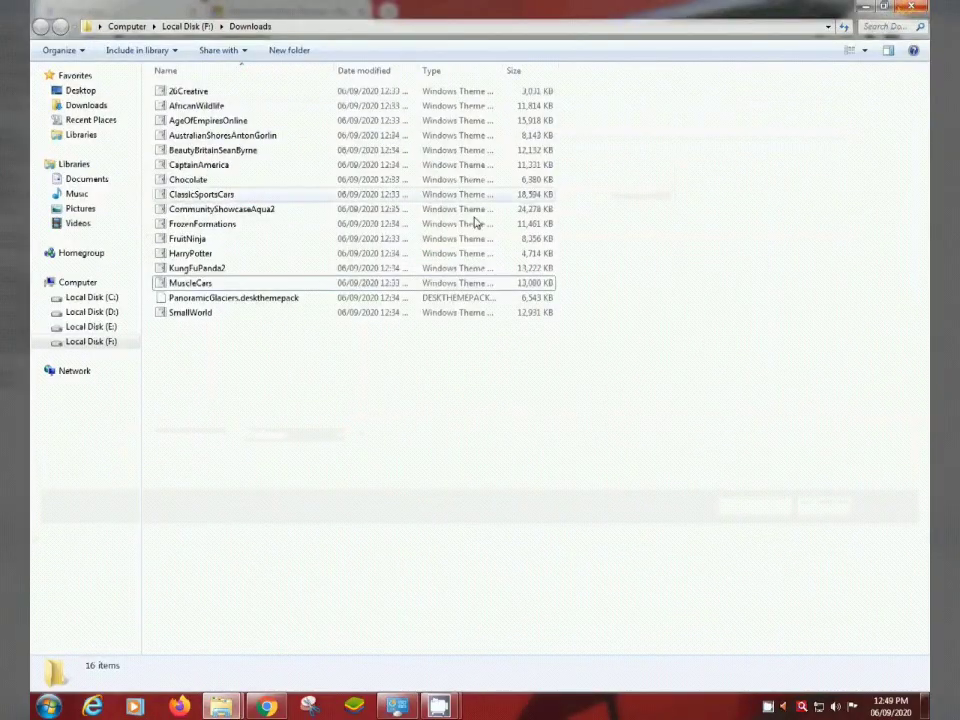
- Try to open PanoramicGlaciers.deskthemepack in the Downloads folder, cancel it, and apply the SmallWorld theme pack
{"action": "double_click", "coordinate": [222, 301]}
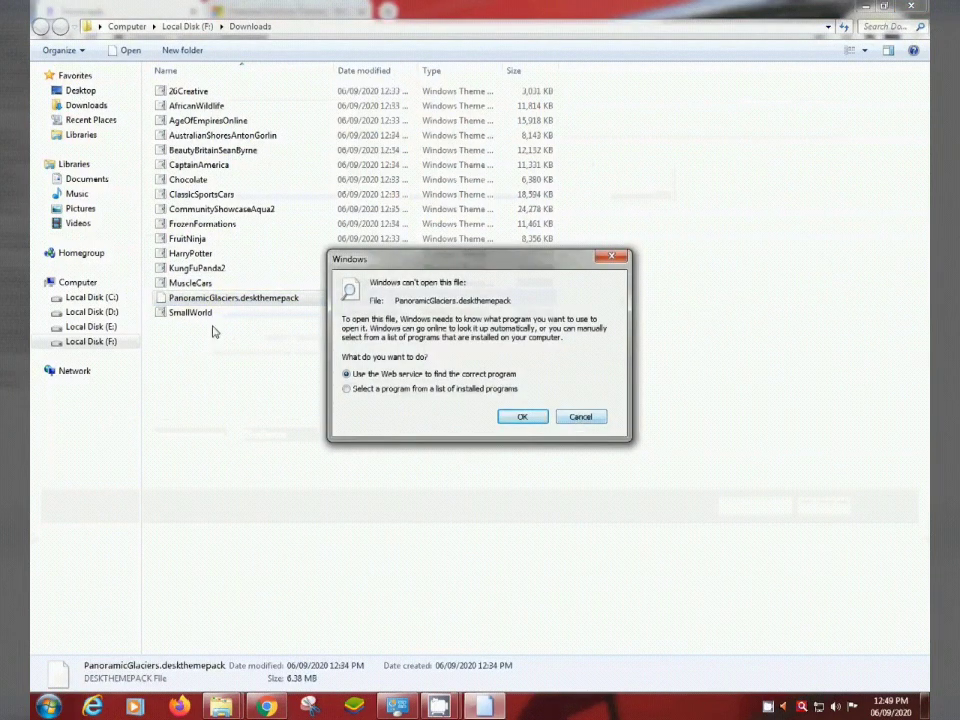
{"action": "left_click", "coordinate": [581, 417]}
{"action": "left_click", "coordinate": [179, 314]}
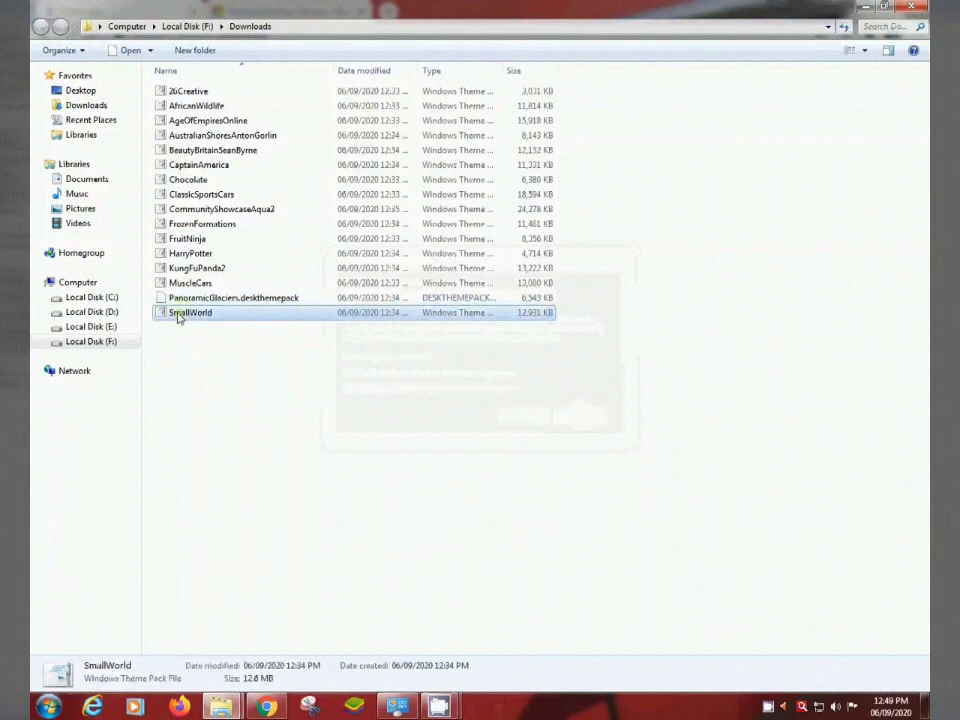
{"action": "left_click", "coordinate": [660, 480]}
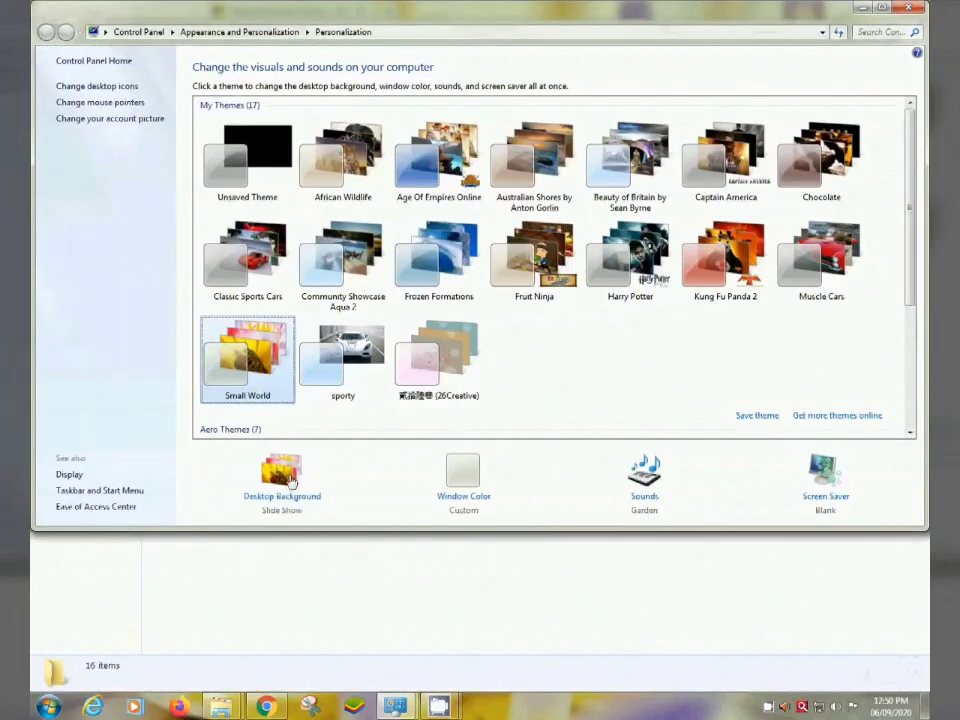
- Try the red-orange flower, the pink flower and the last bee picture from the Small World theme, previewing each, and close the Desktop Background window
{"action": "left_click", "coordinate": [285, 500]}
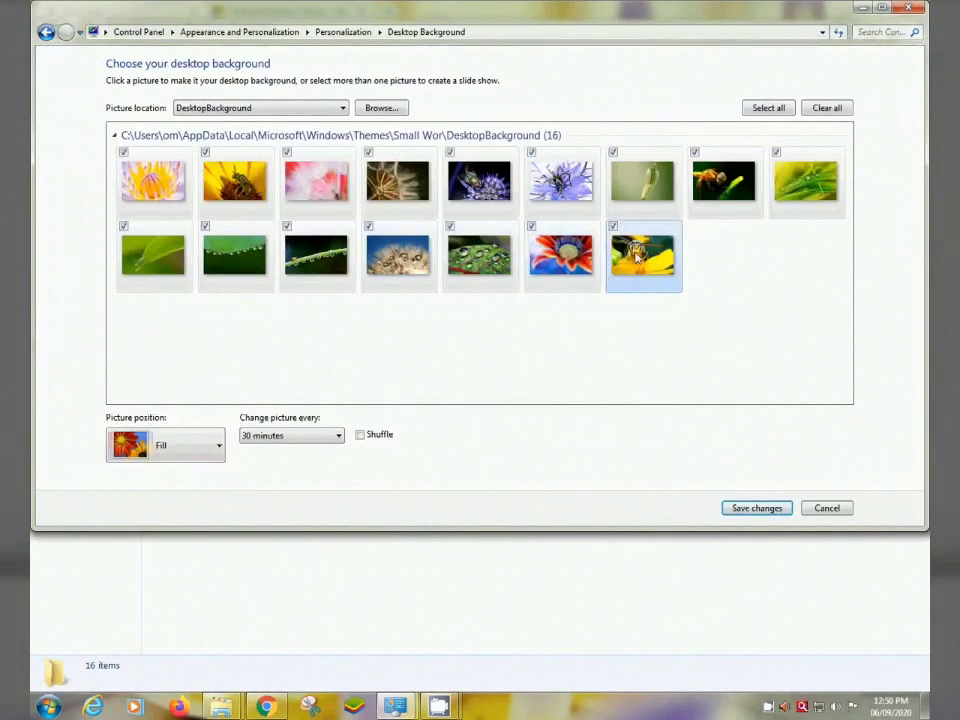
{"action": "left_click", "coordinate": [561, 255]}
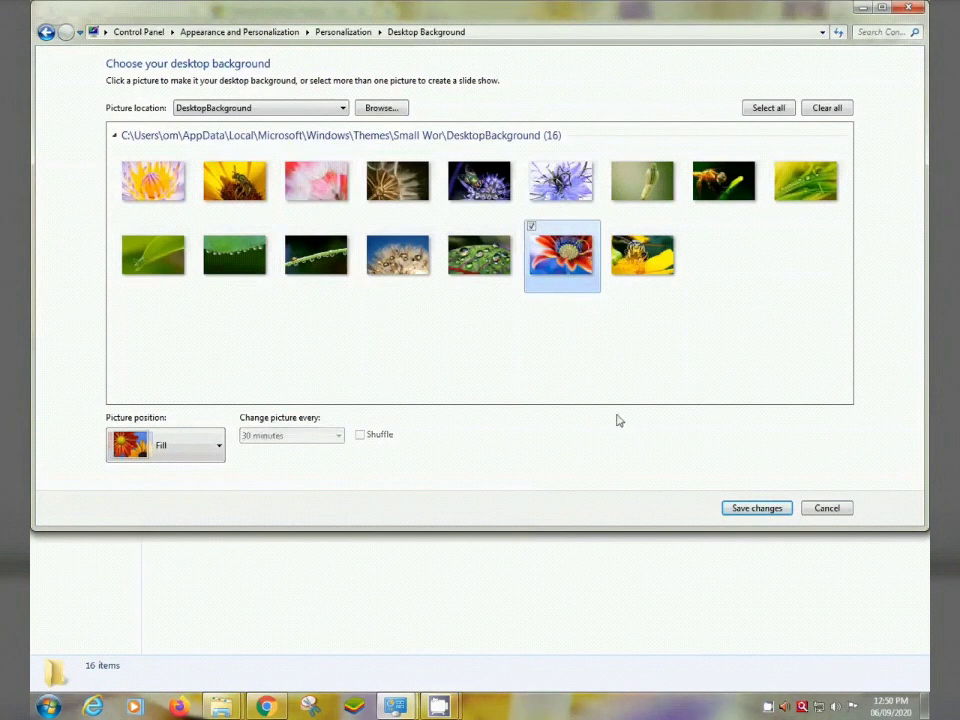
{"action": "mouse_move", "coordinate": [926, 708]}
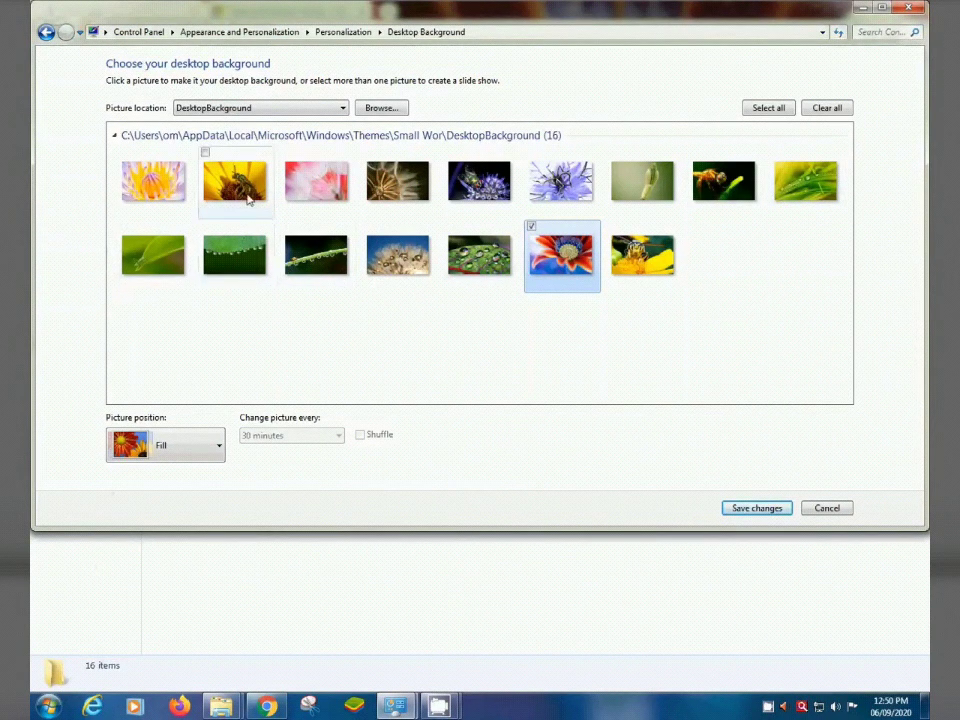
{"action": "left_click", "coordinate": [333, 193]}
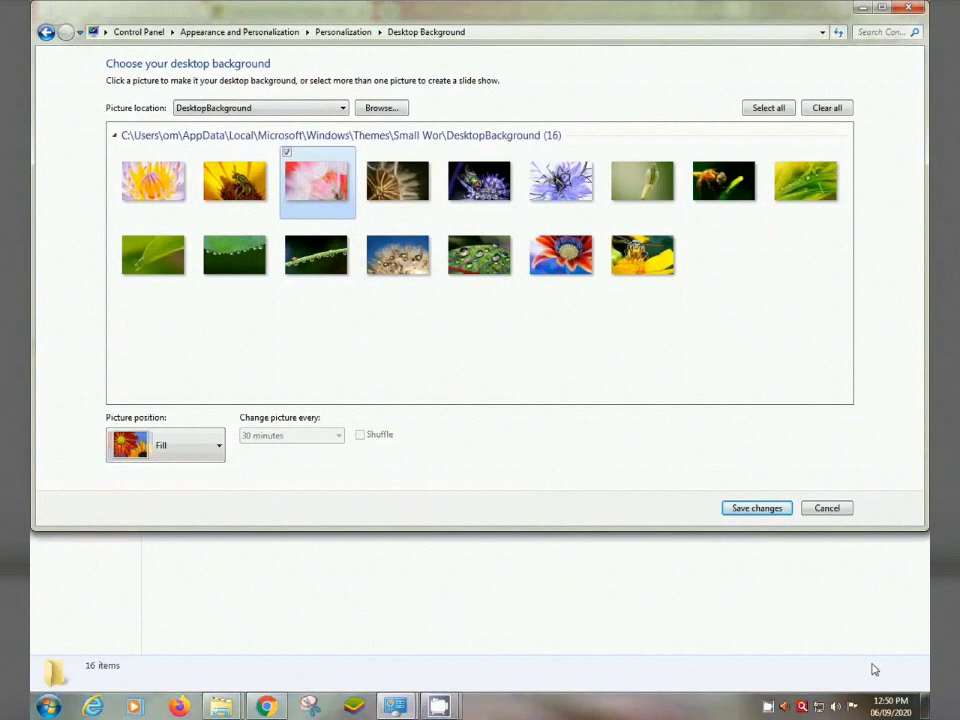
{"action": "mouse_move", "coordinate": [924, 702]}
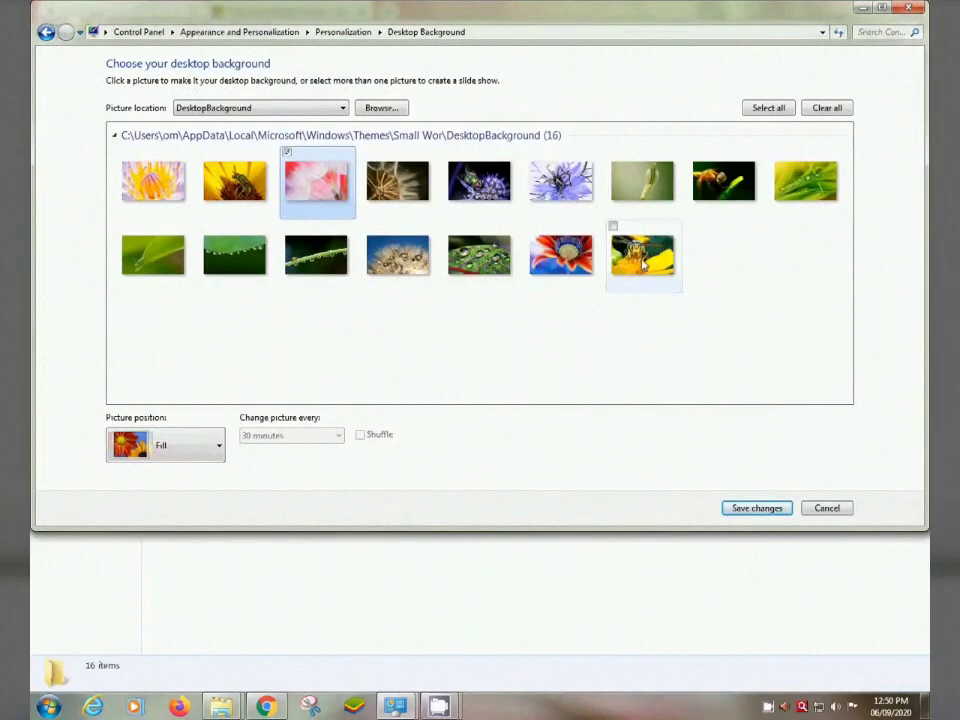
{"action": "left_click", "coordinate": [644, 256]}
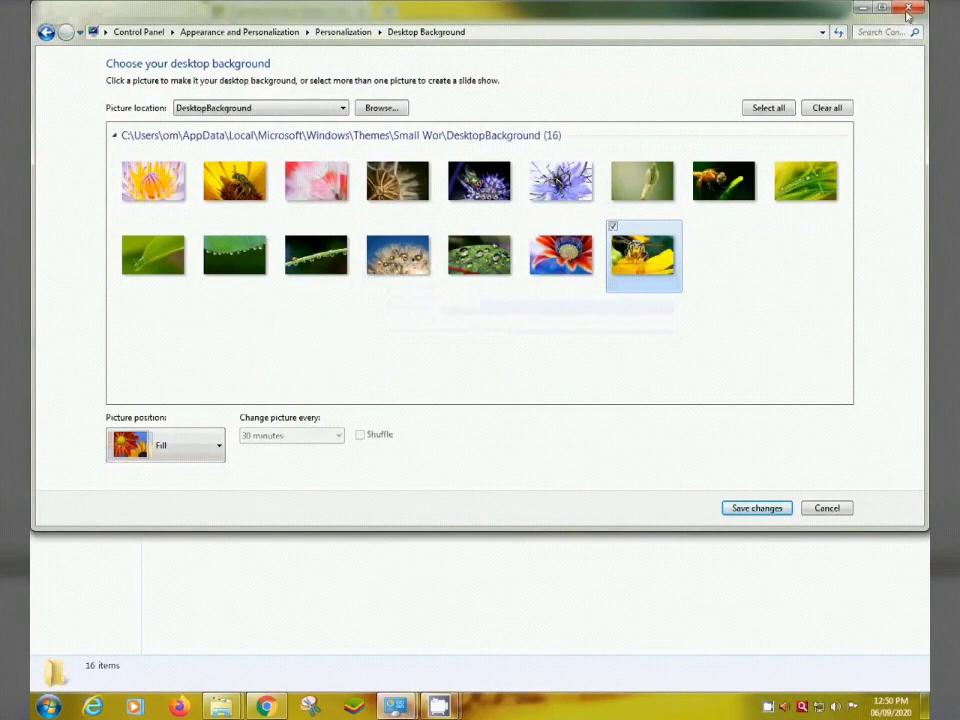
{"action": "key", "text": "Return"}
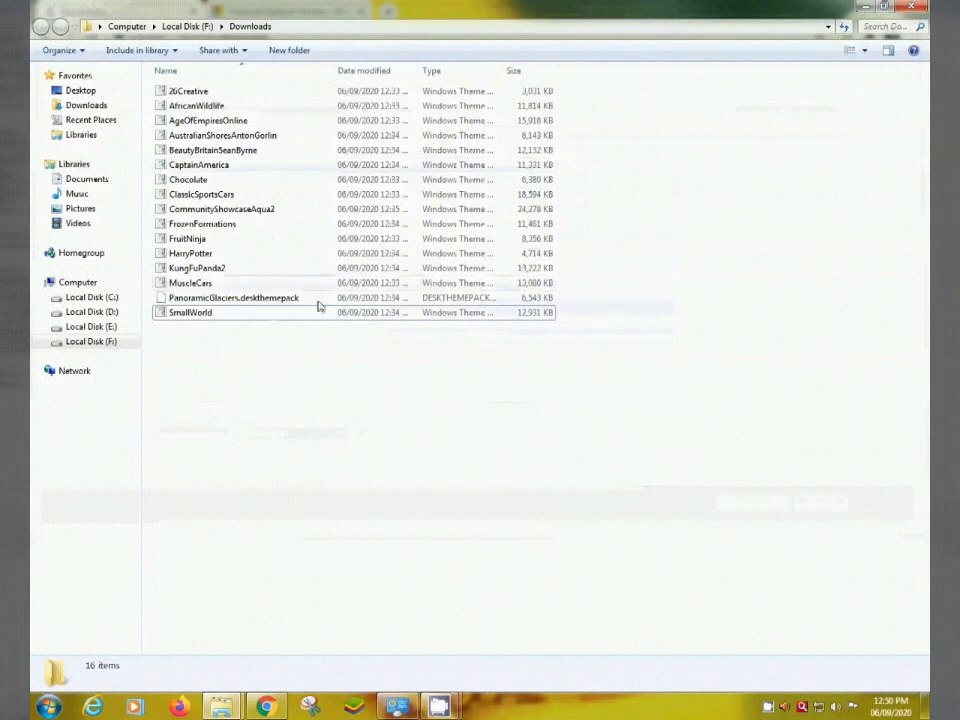
- Return to the Personalization theme list from the 26Creative background pictures and apply the sporty theme
{"action": "left_click", "coordinate": [397, 707]}
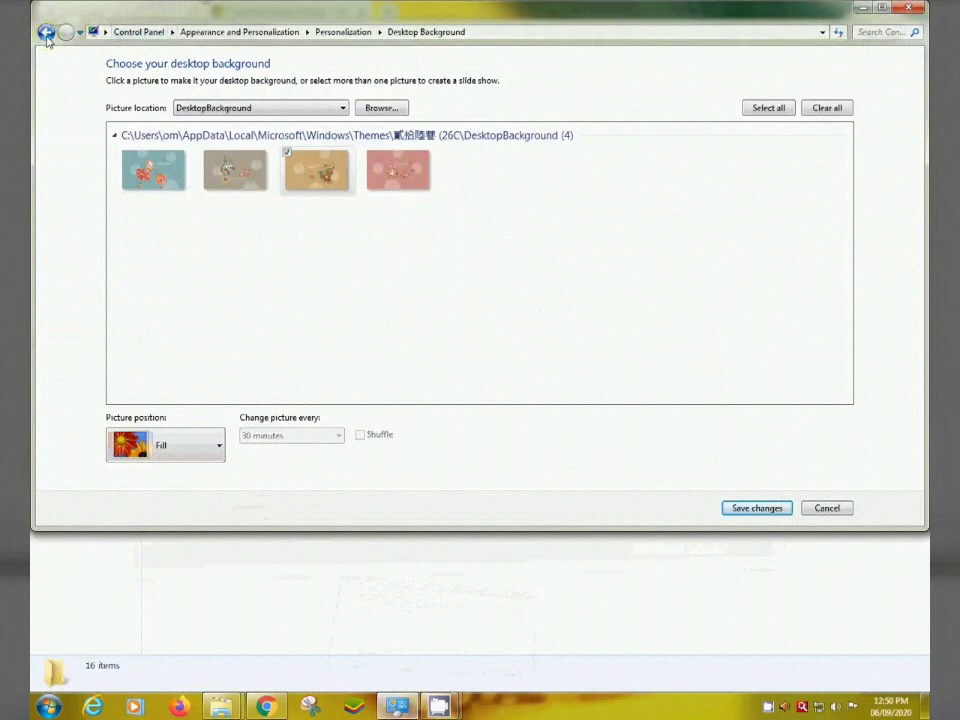
{"action": "left_click", "coordinate": [45, 33]}
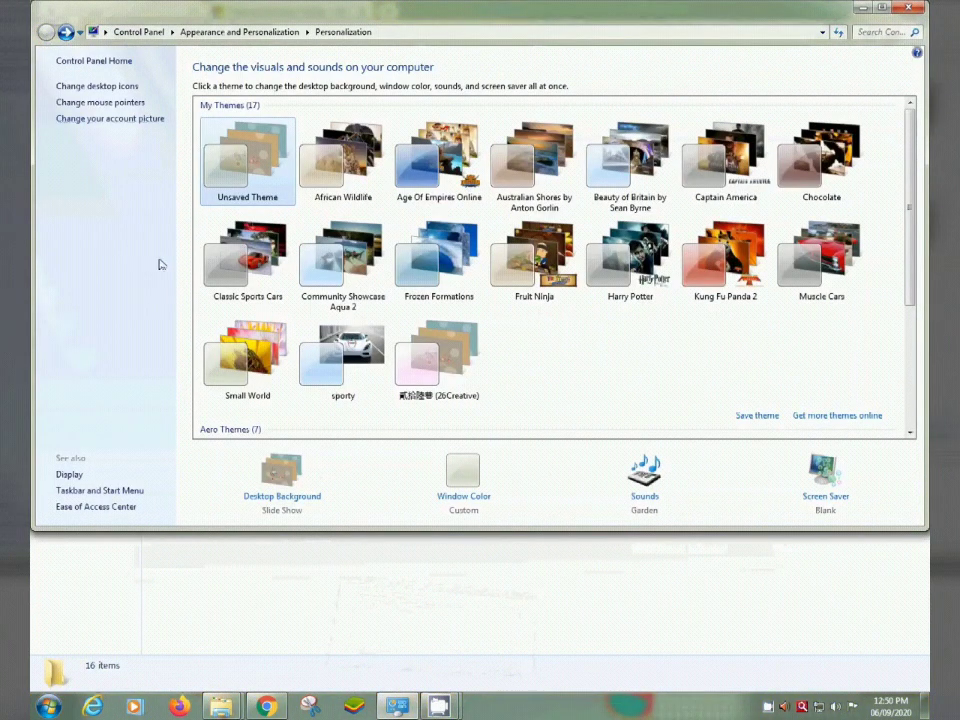
{"action": "left_click", "coordinate": [358, 371]}
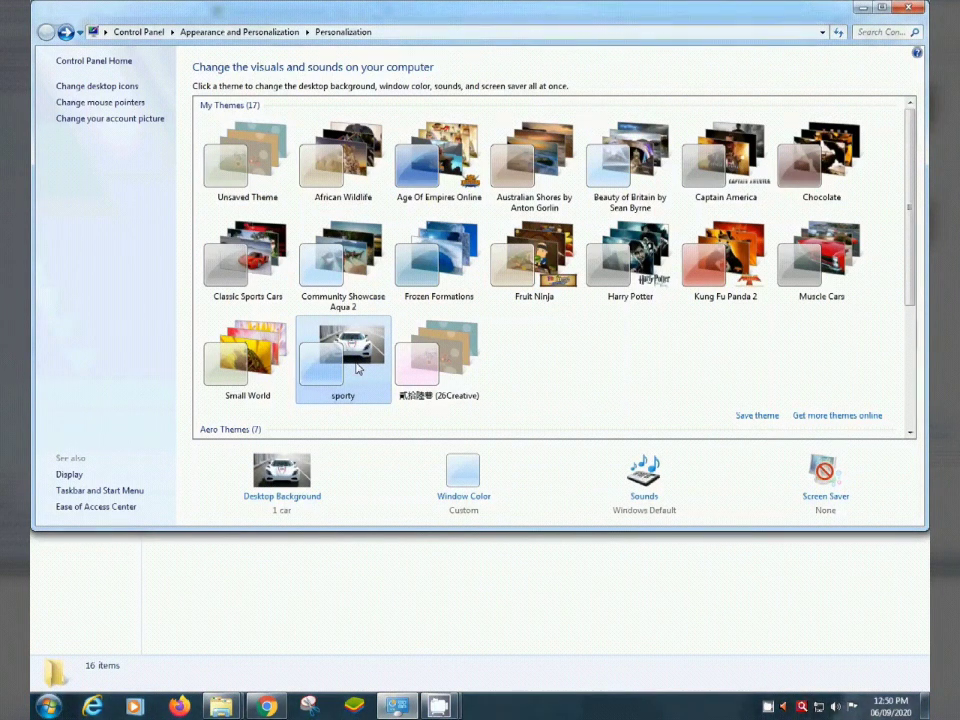
- Save the sporty theme for sharing as a theme pack named cars on the Desktop, and show the desktop to check the file
{"action": "right_click", "coordinate": [370, 365]}
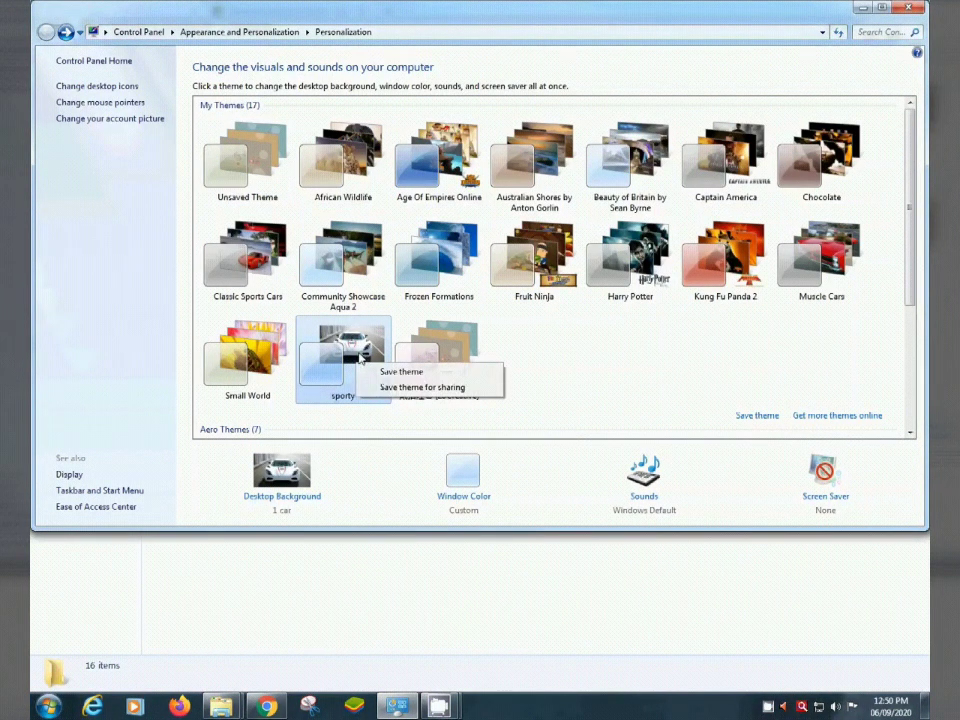
{"action": "left_click", "coordinate": [408, 388]}
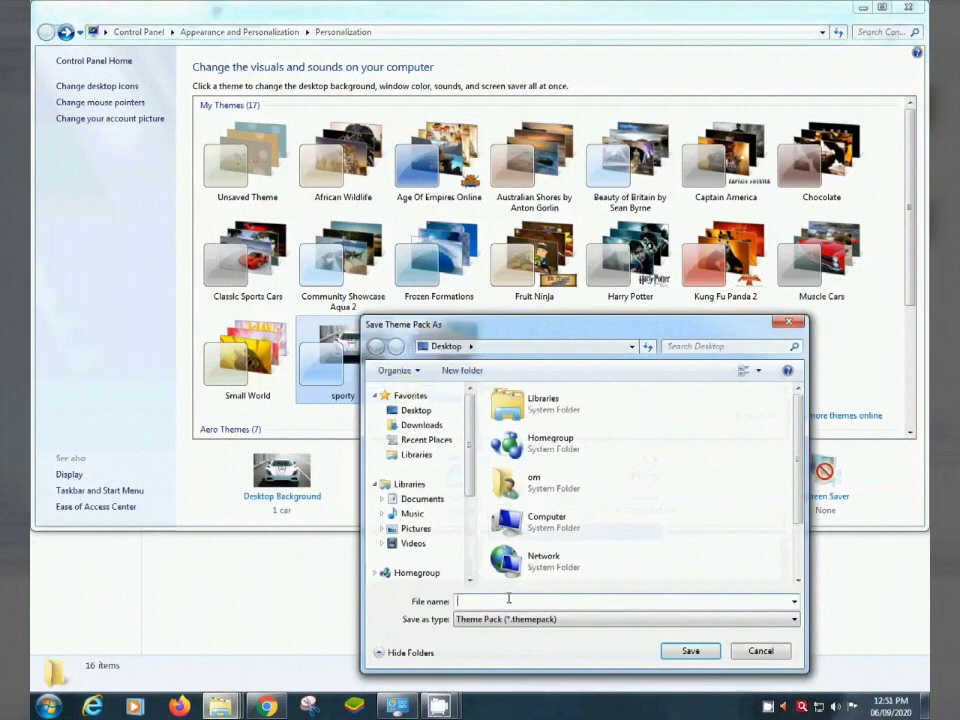
{"action": "left_click", "coordinate": [507, 598]}
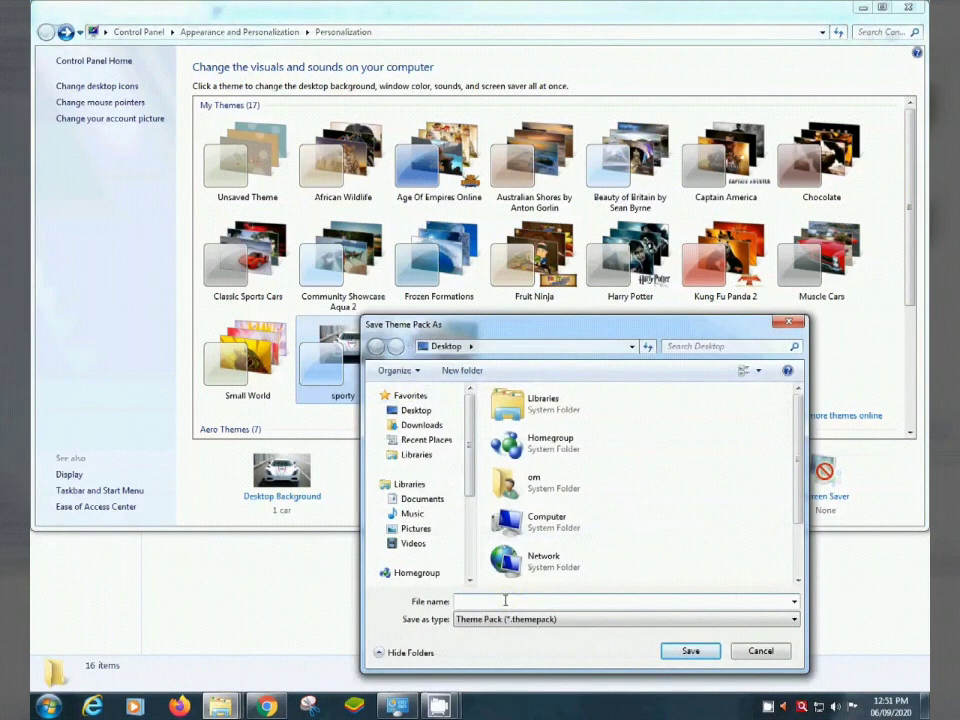
{"action": "type", "text": "cars"}
{"action": "left_click", "coordinate": [418, 410]}
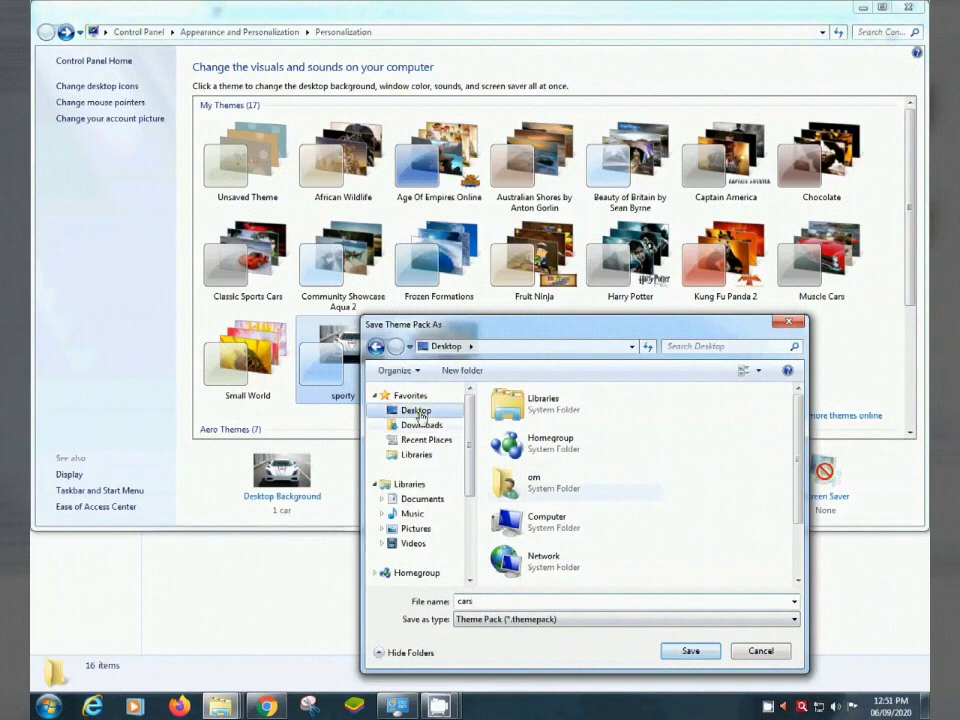
{"action": "left_click", "coordinate": [690, 651]}
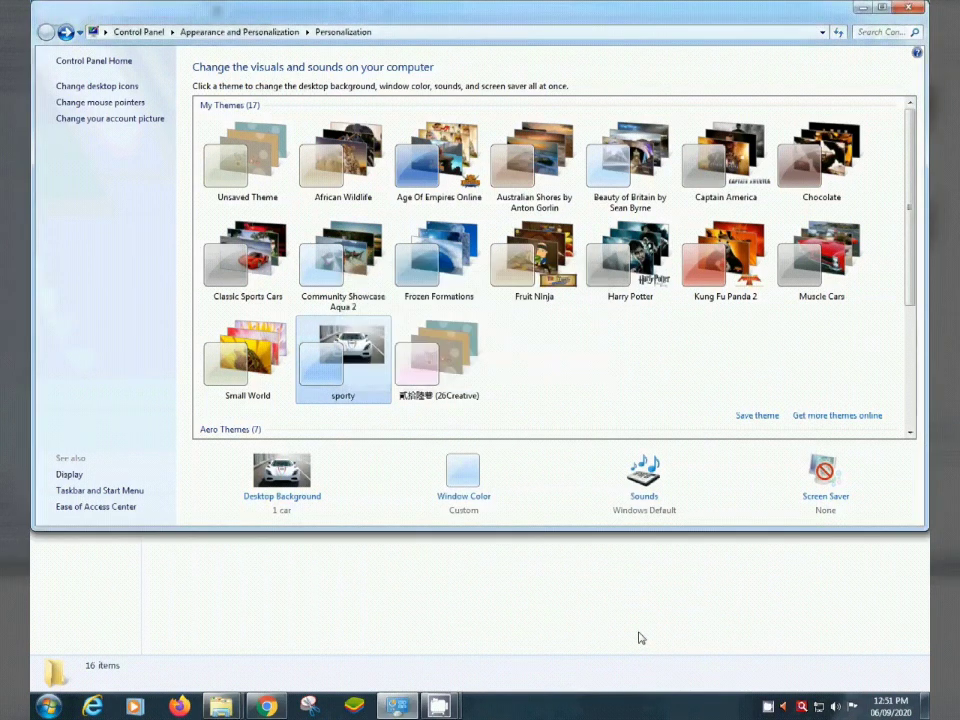
{"action": "key", "text": "super+d"}
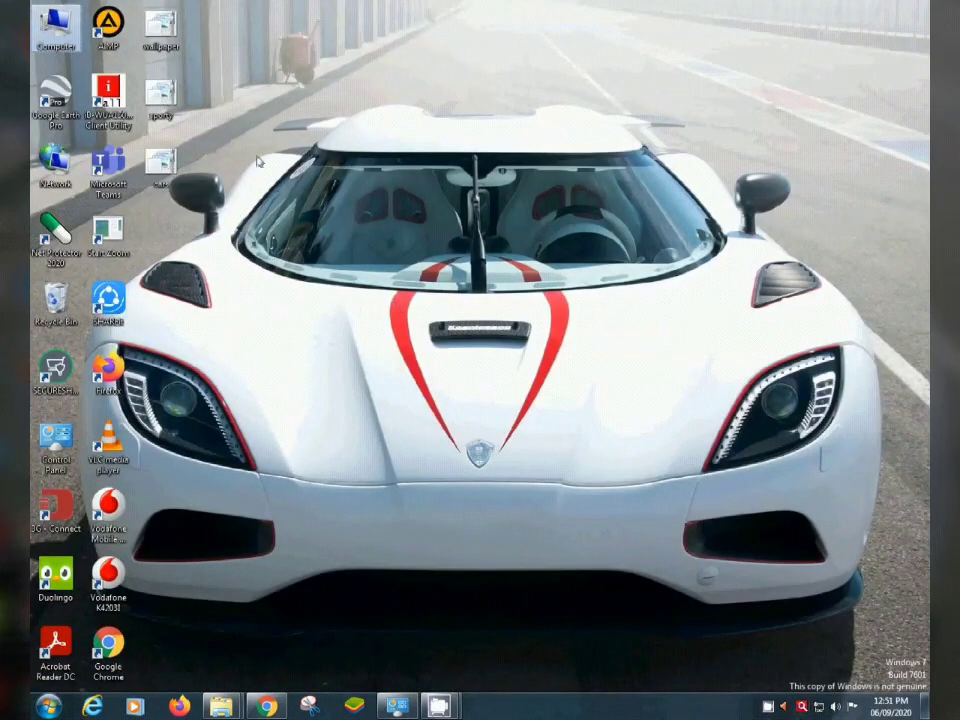
- Apply the Captain America theme from My Themes and minimize the Personalization window to preview the desktop
{"action": "left_click", "coordinate": [397, 706]}
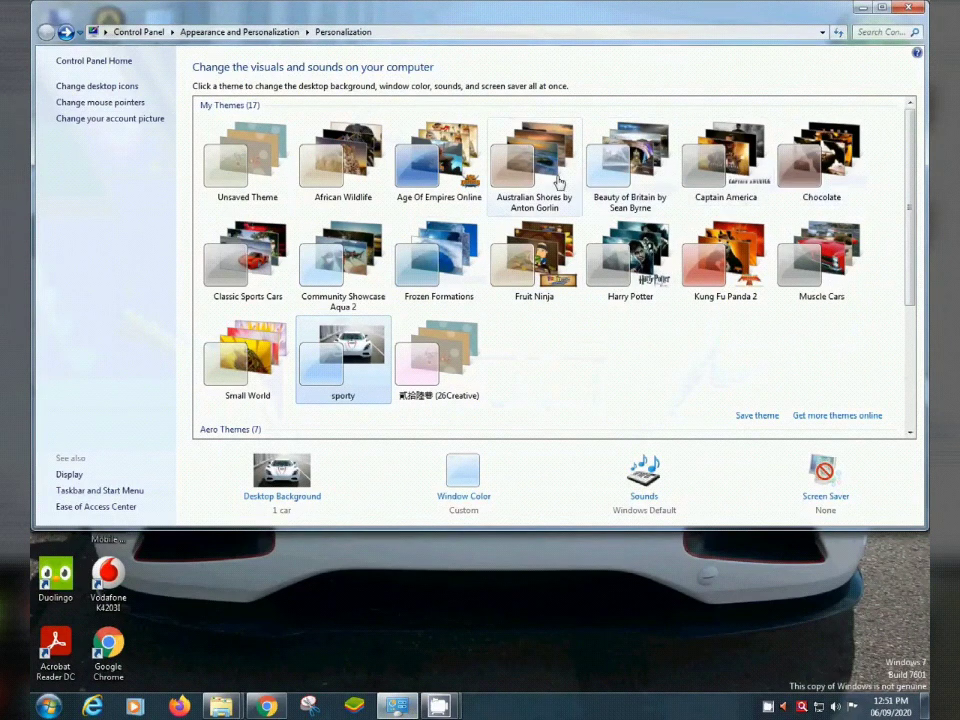
{"action": "left_click", "coordinate": [724, 170]}
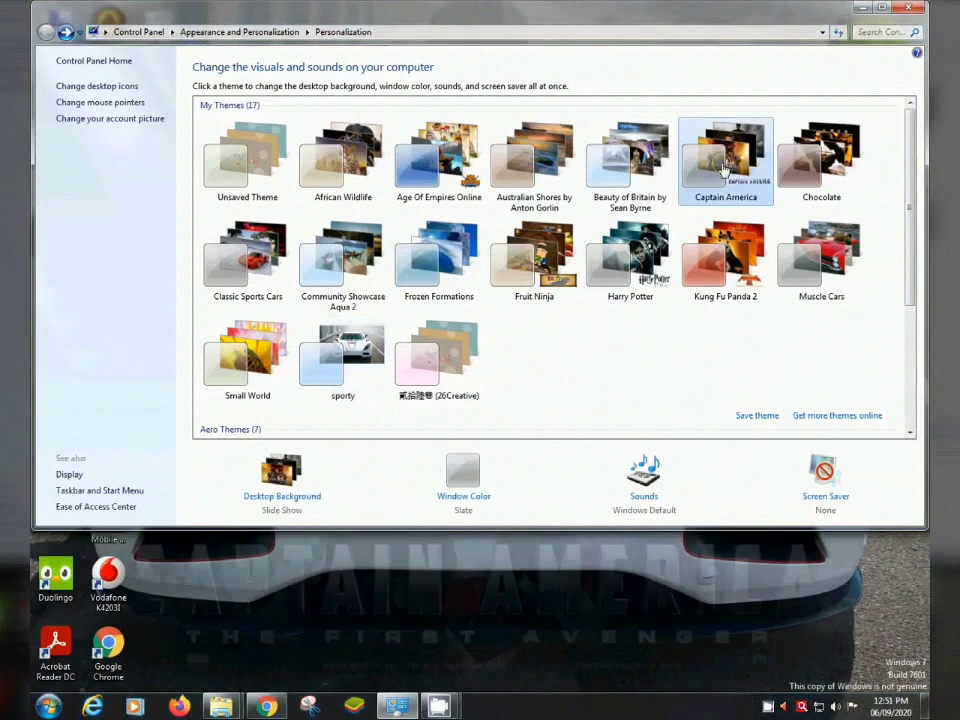
{"action": "left_click", "coordinate": [861, 10]}
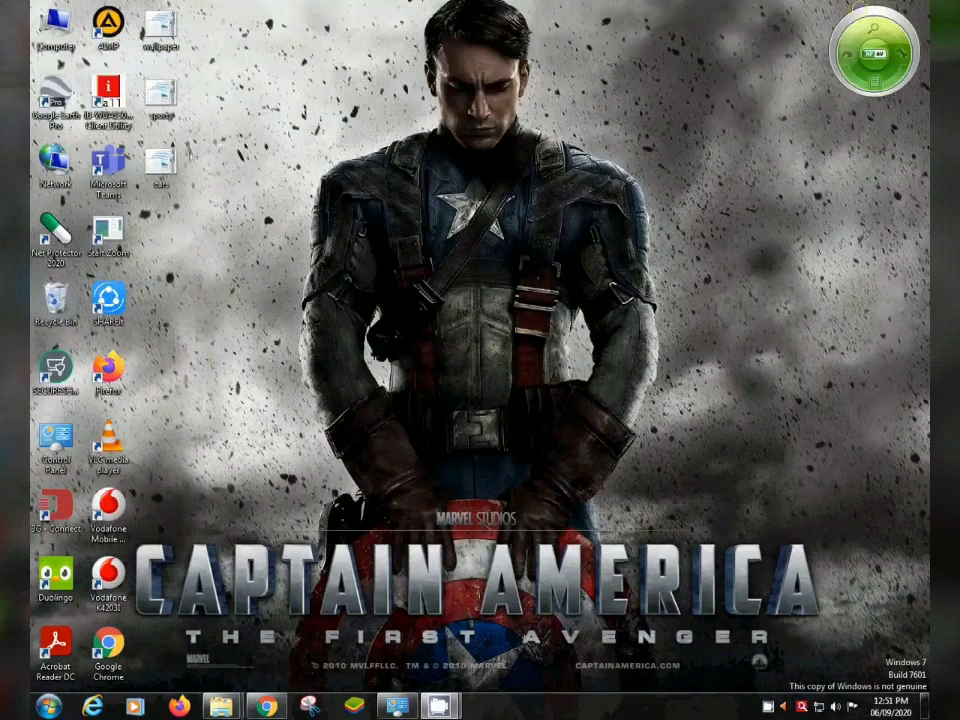